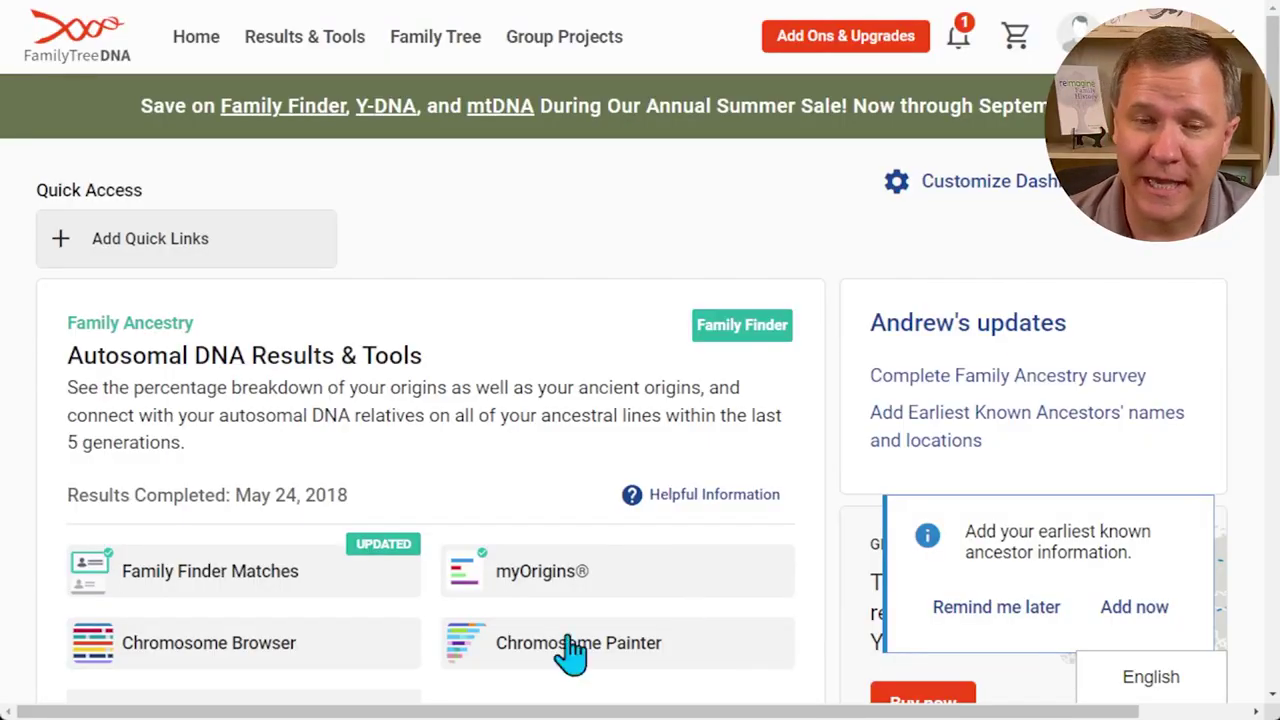
# - Open the Chromosome Painter from the autosomal DNA tools and look over the Super Population painting of the chromosomes
pyautogui.scroll(-3, 629, 471)
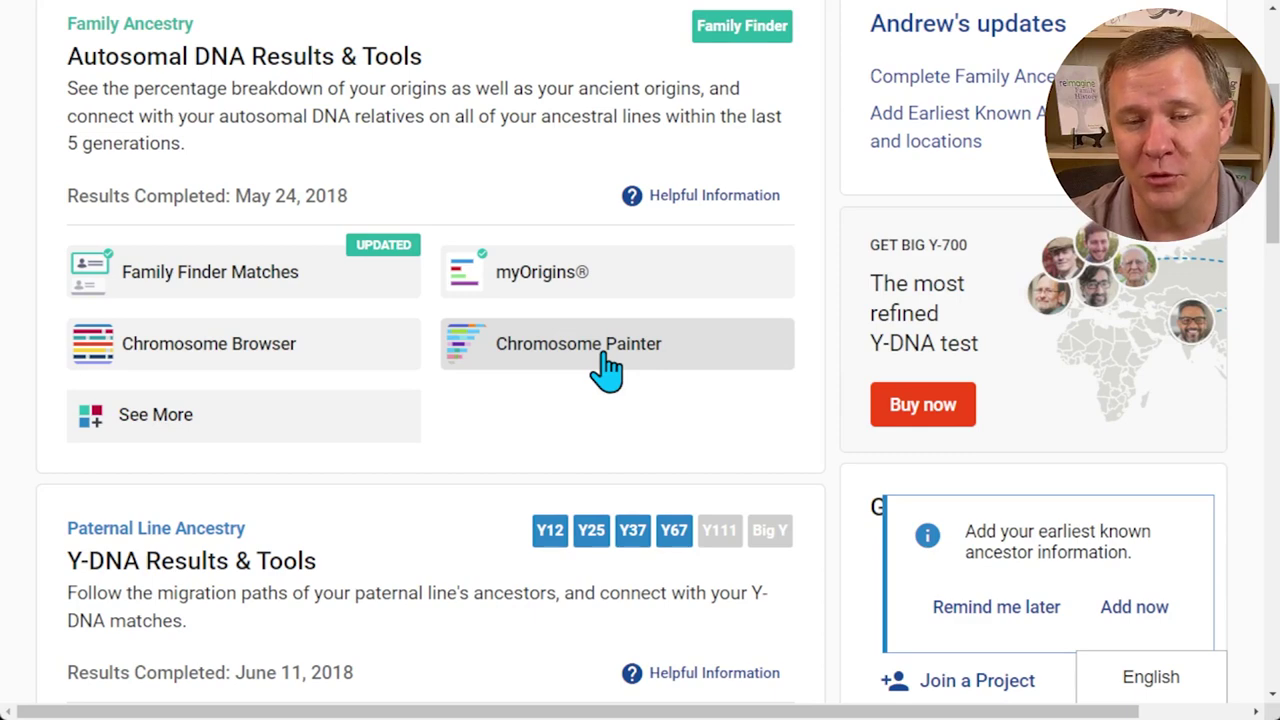
pyautogui.click(607, 370)
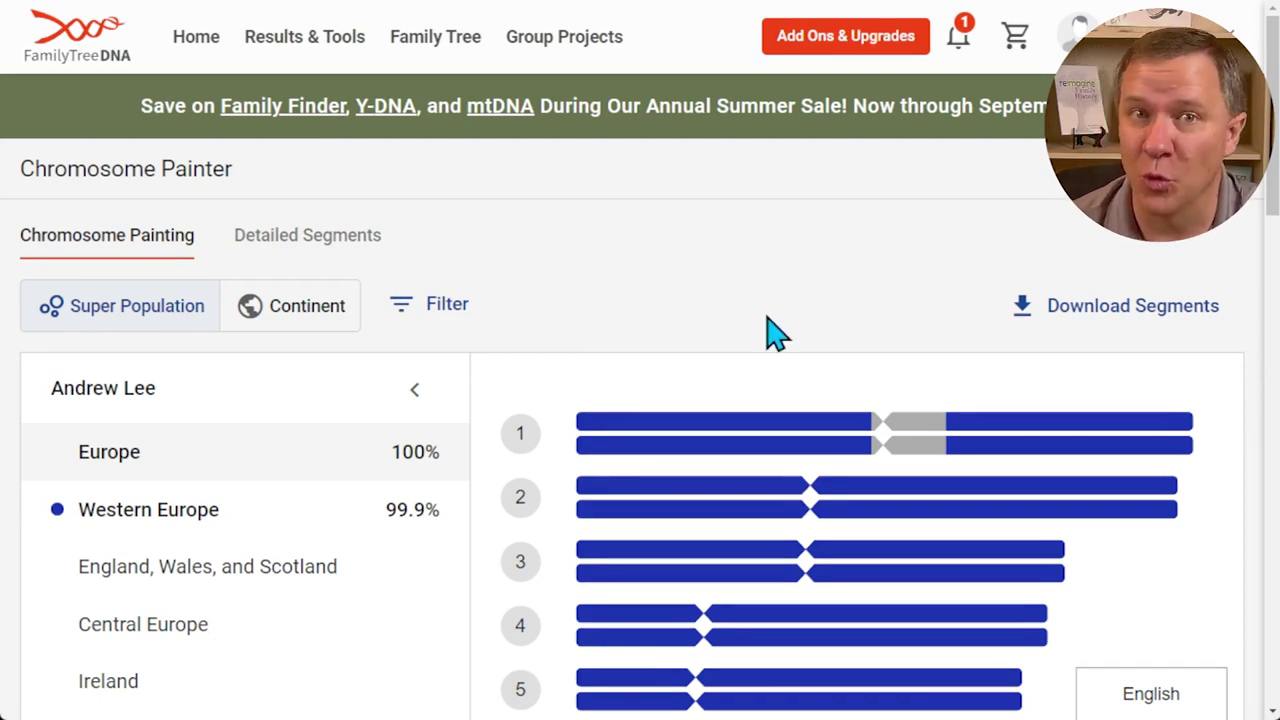
pyautogui.scroll(-2, 788, 289)
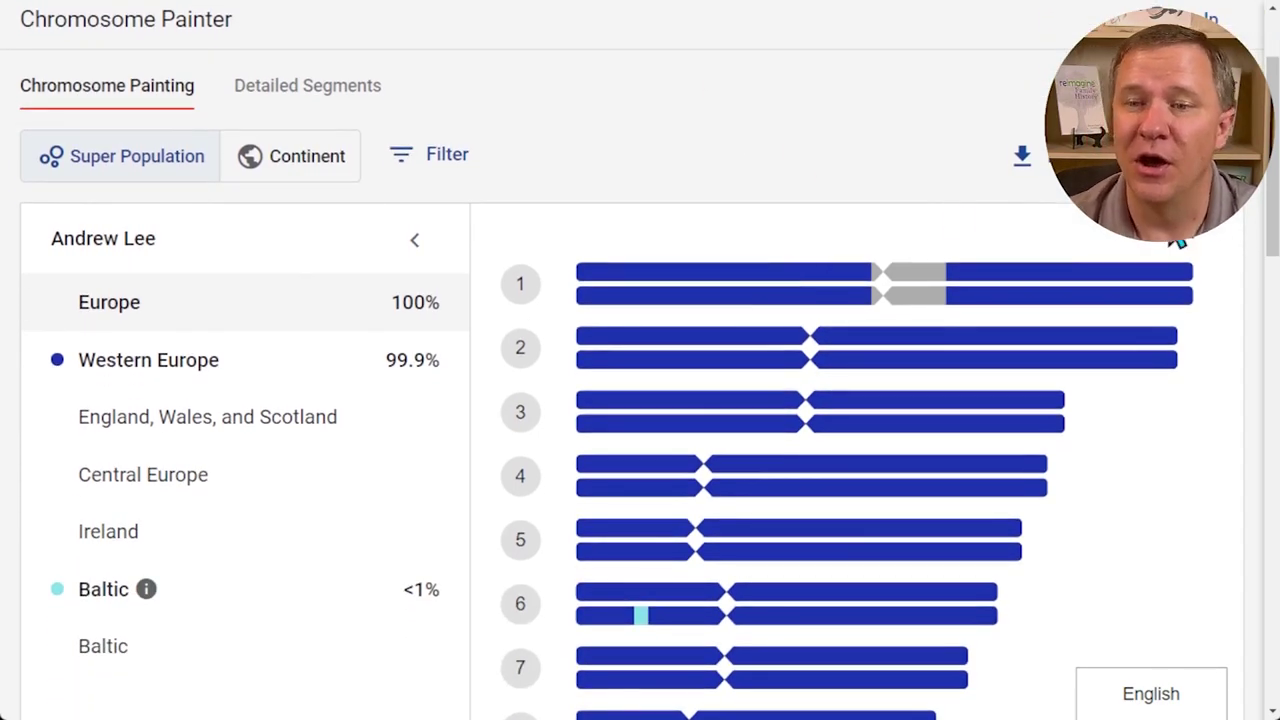
pyautogui.moveTo(1275, 185)
pyautogui.mouseDown()
pyautogui.moveTo(1275, 220)
pyautogui.moveTo(1275, 205)
pyautogui.mouseUp()
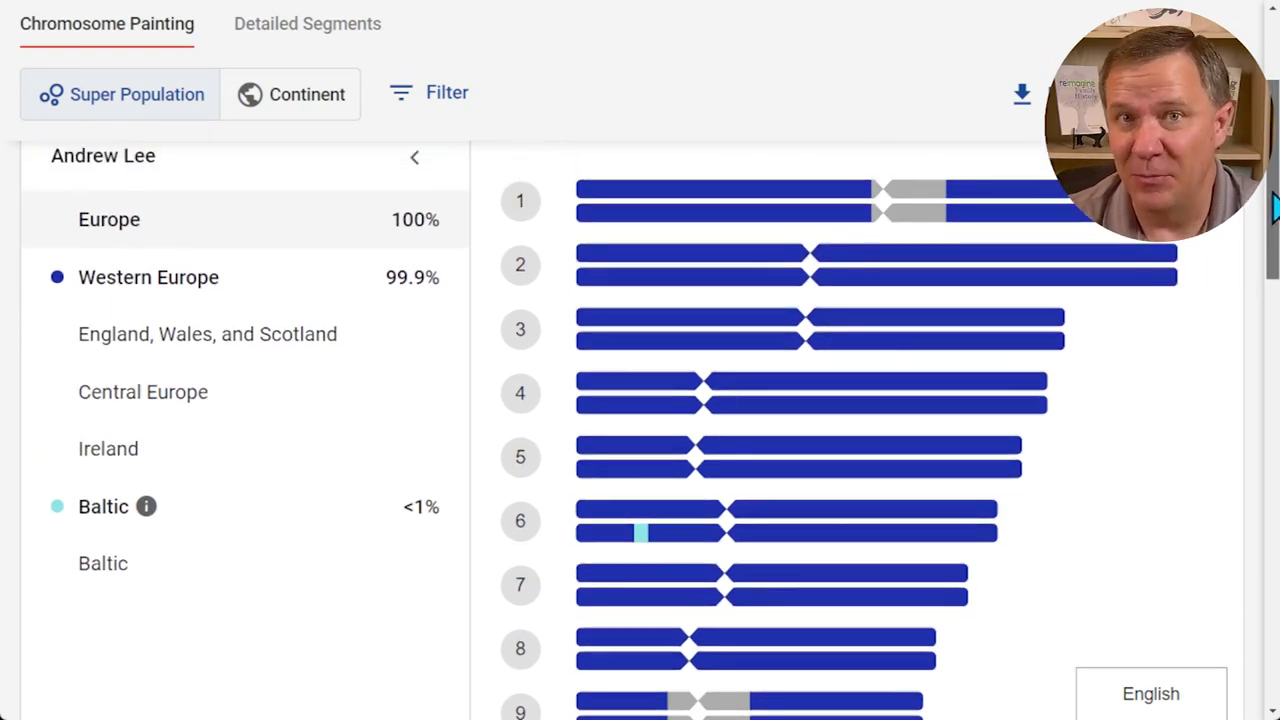
pyautogui.scroll(-2, 1275, 207)
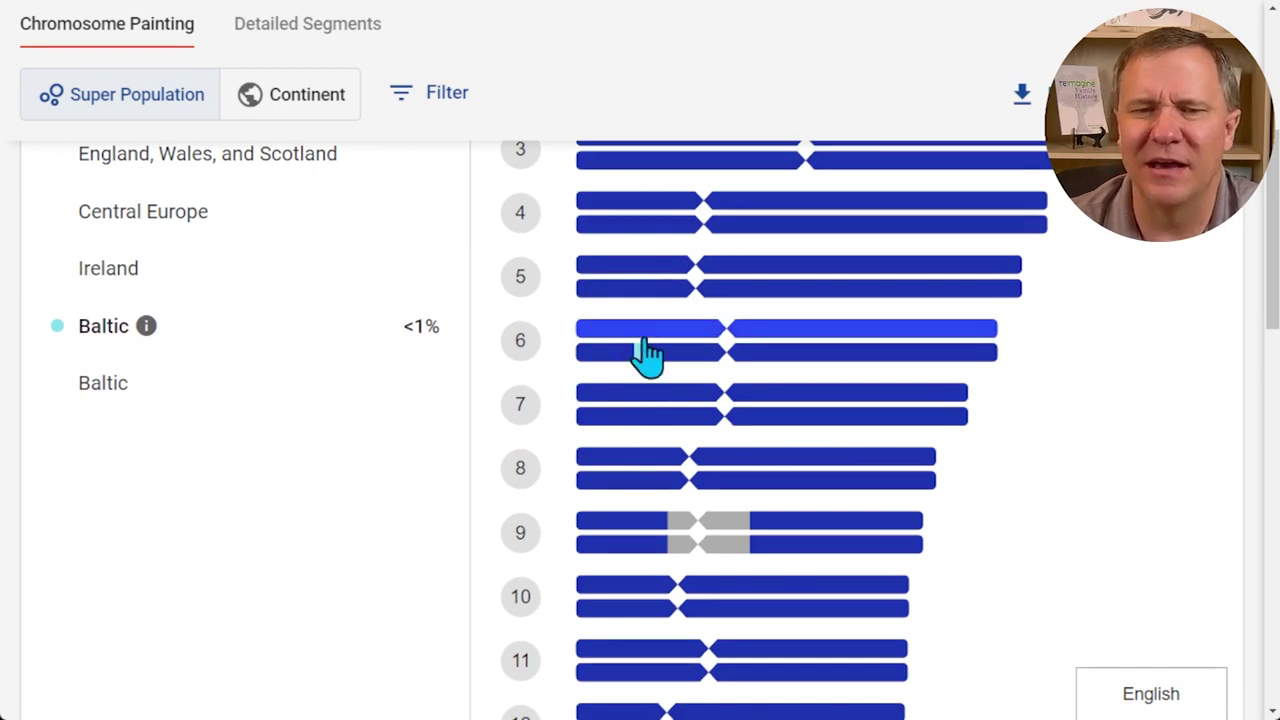
pyautogui.scroll(-2, 1270, 388)
pyautogui.moveTo(1270, 388); pyautogui.dragTo(1260, 254)
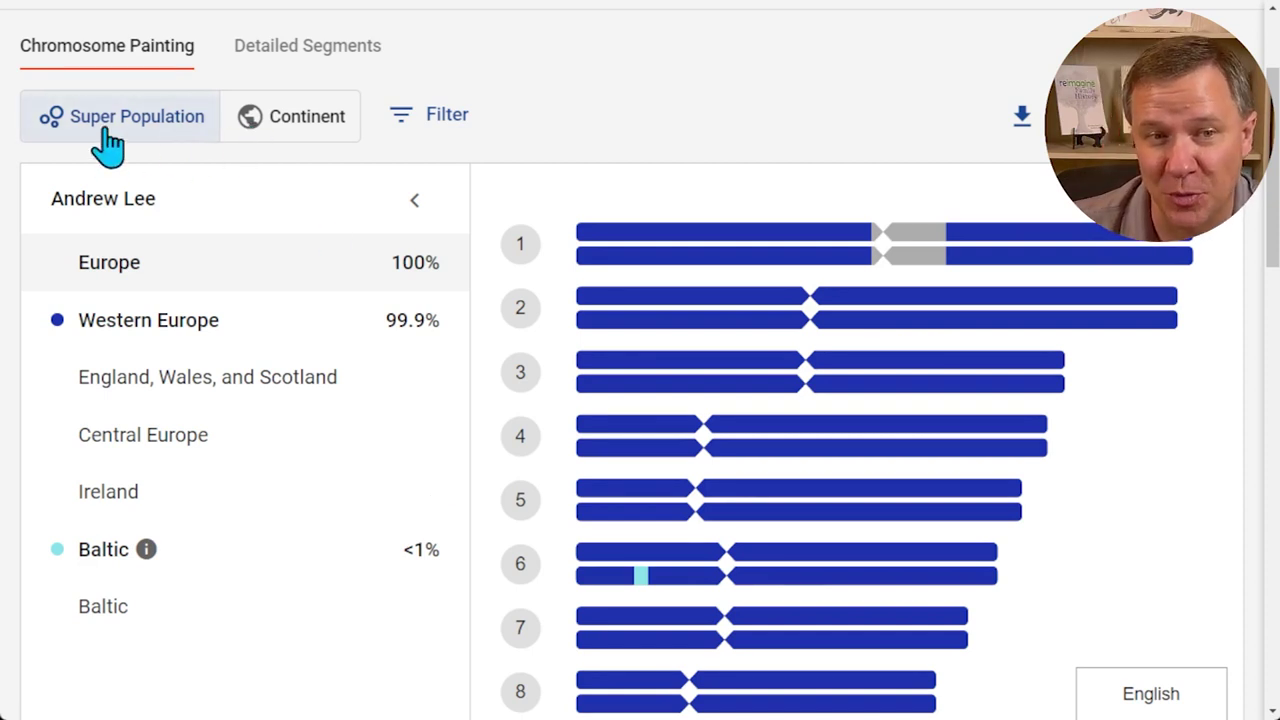
# - Switch the chromosome painting to Continent, look over the chromosomes, and return it to Super Population
pyautogui.click(277, 144)
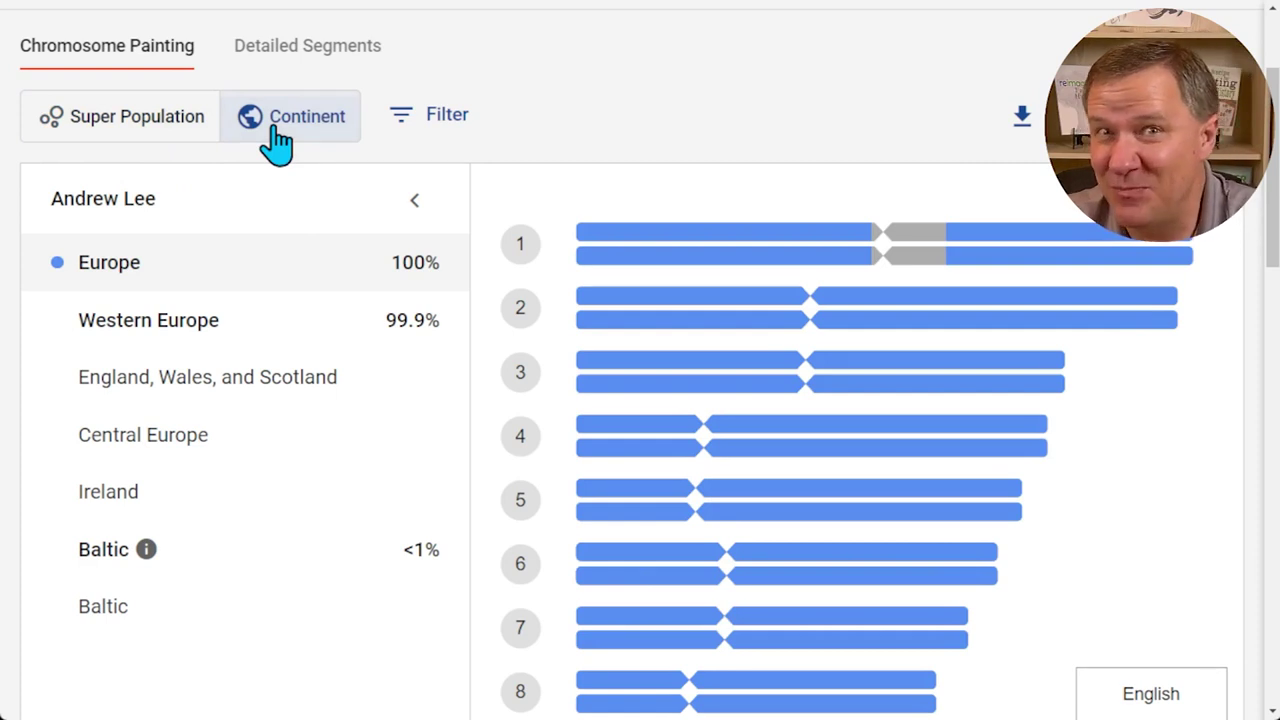
pyautogui.scroll(-1, 398, 495)
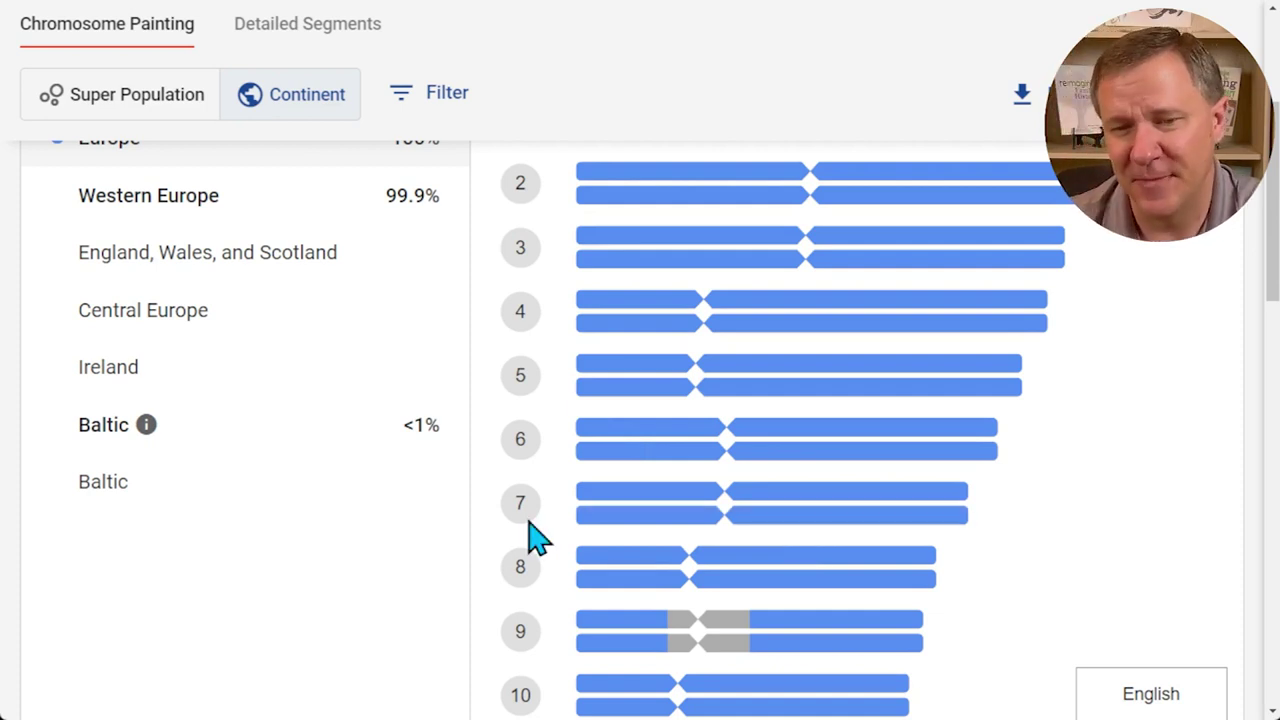
pyautogui.scroll(-1, 337, 463)
pyautogui.scroll(3, 337, 465)
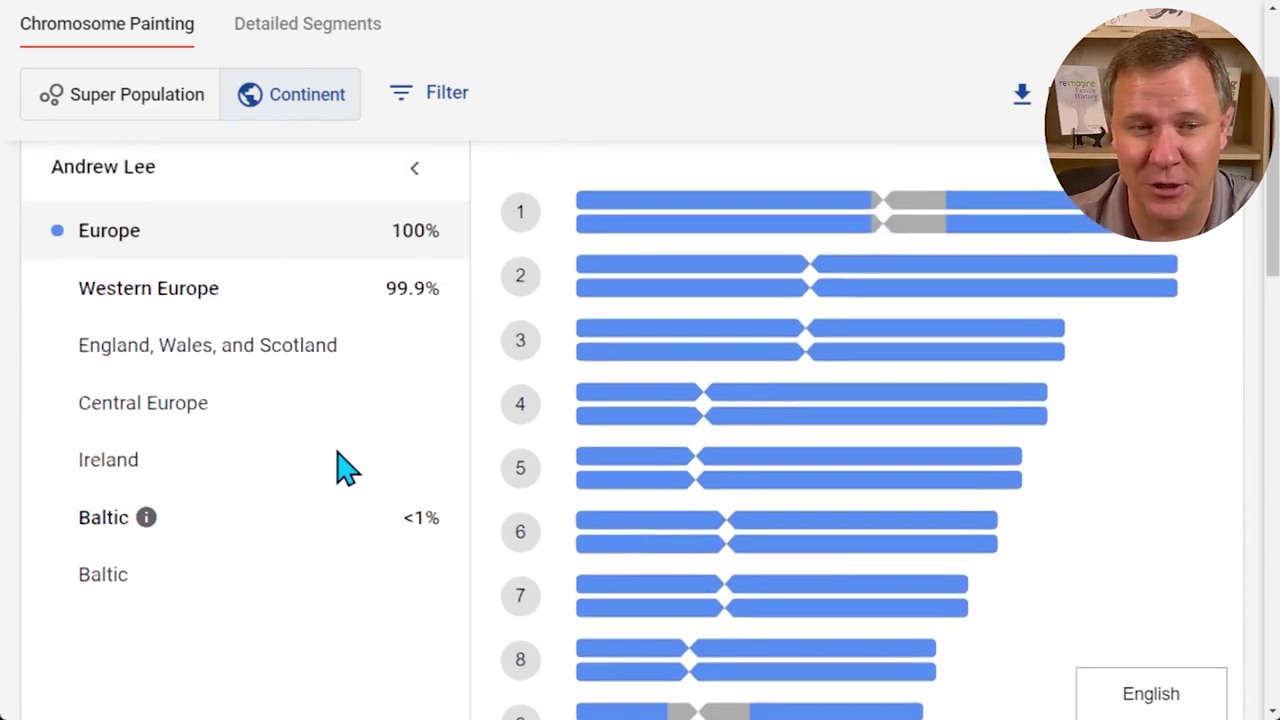
pyautogui.click(148, 198)
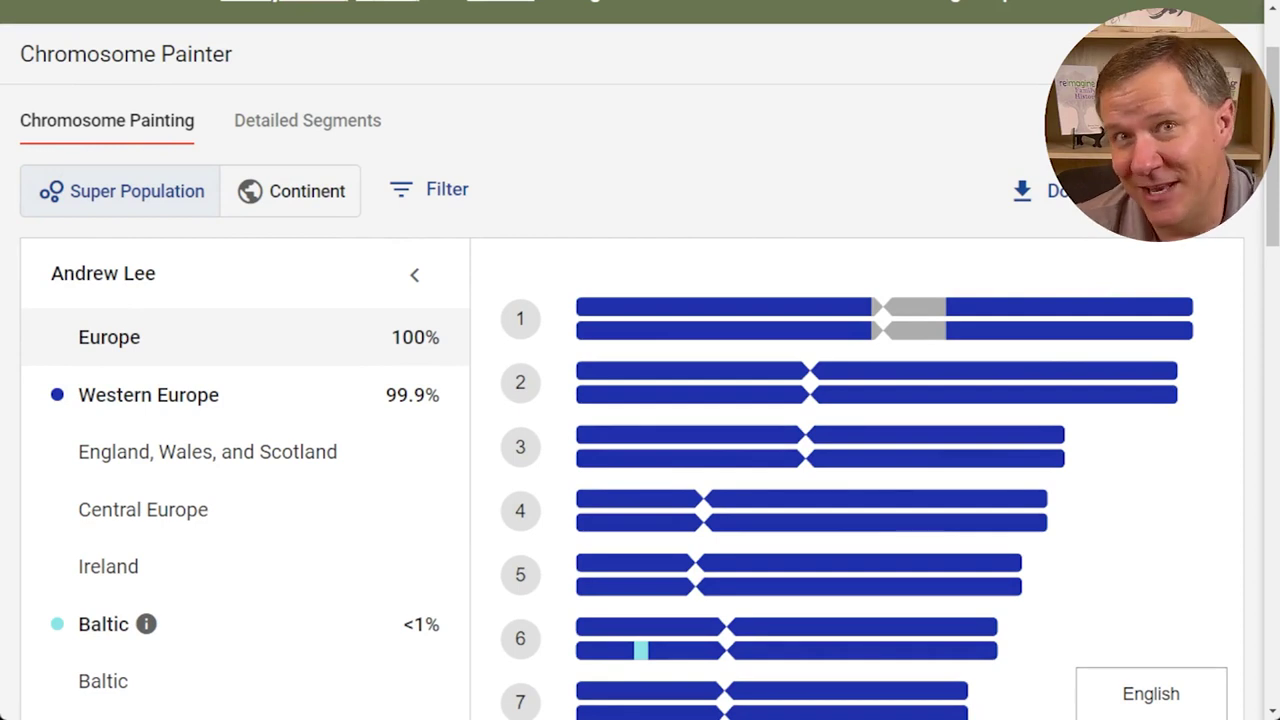
# - Open the Chromosome Painter help resources, expand Super Populations and Continents, and highlight its first paragraph
pyautogui.moveTo(1183, 243)
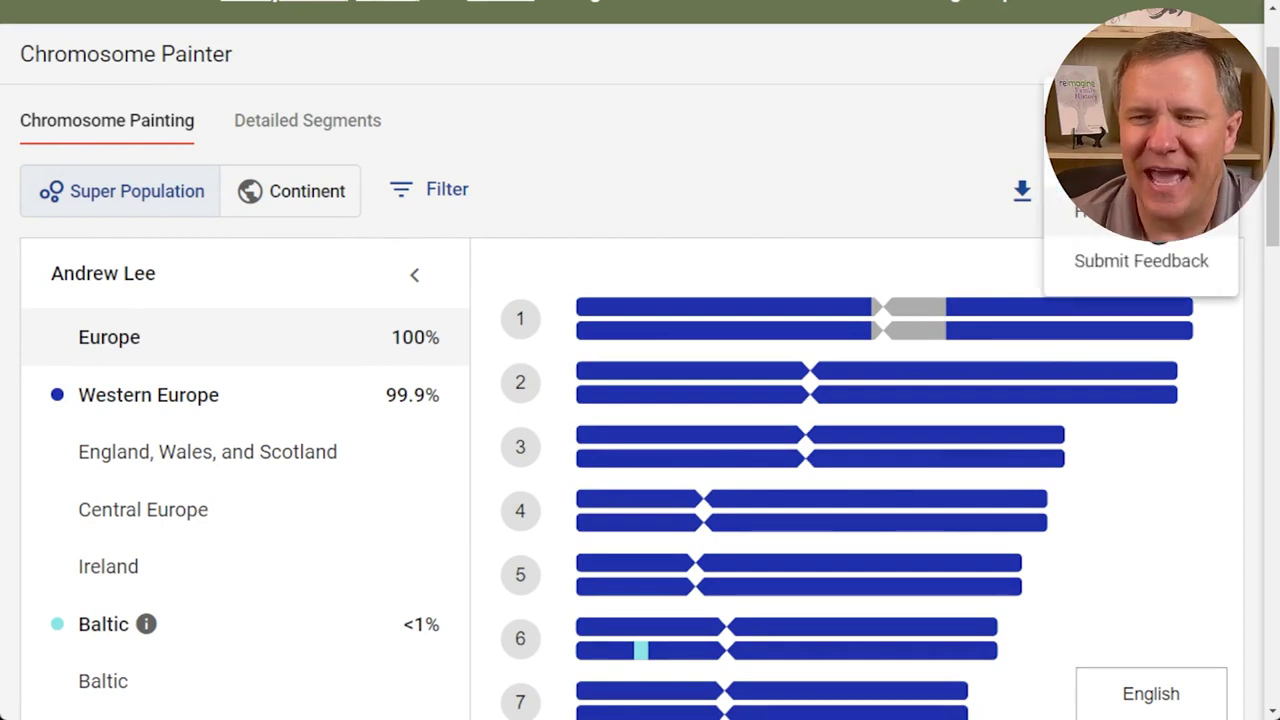
pyautogui.click(1143, 222)
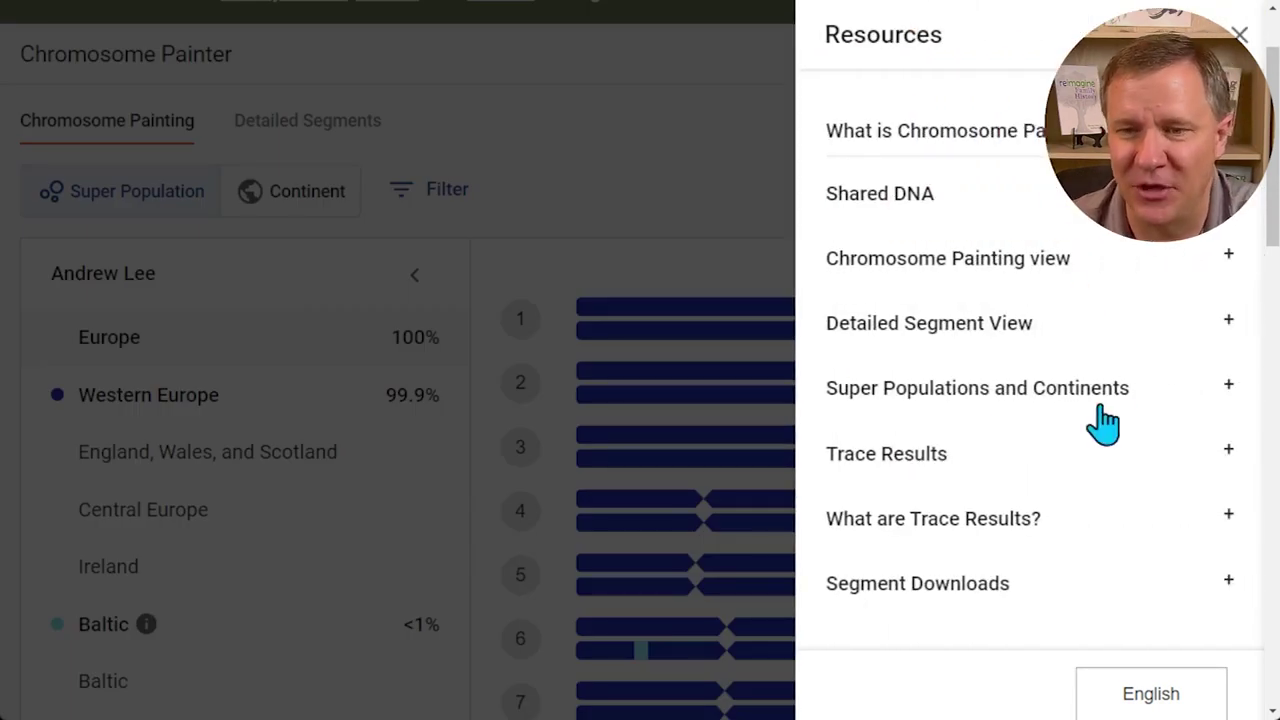
pyautogui.click(1231, 395)
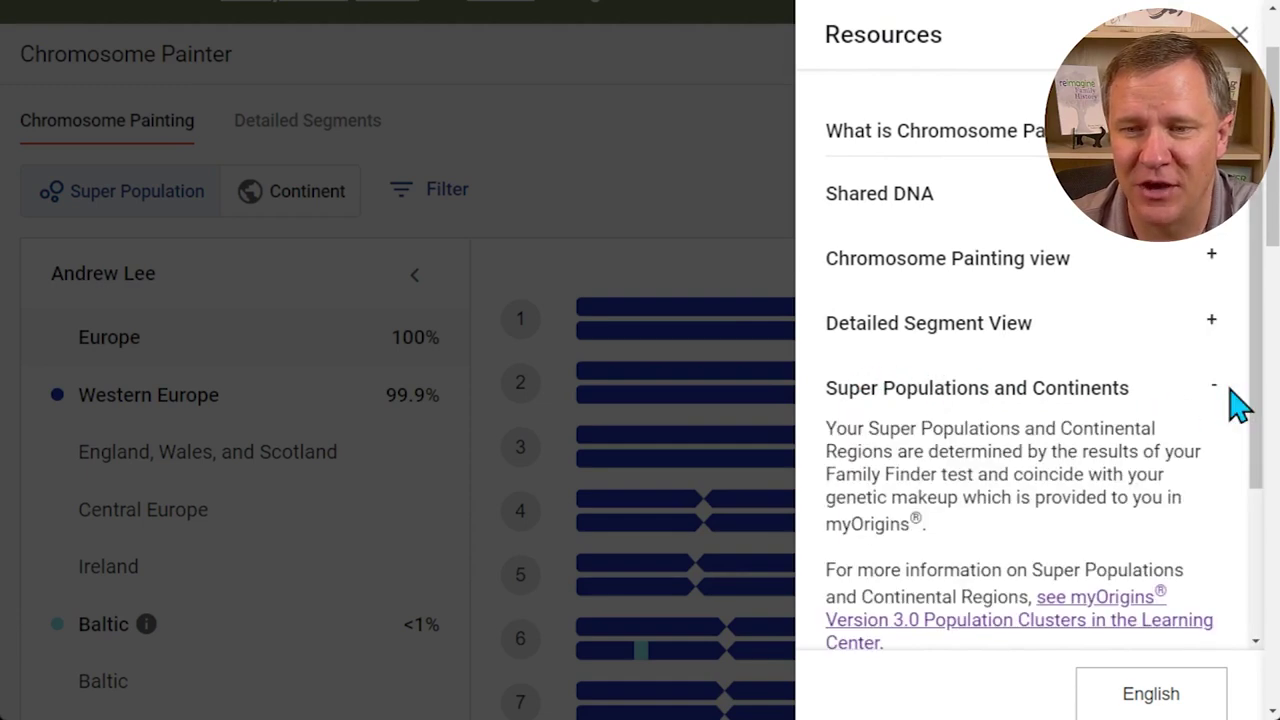
pyautogui.scroll(-1, 1150, 395)
pyautogui.moveTo(827, 378); pyautogui.dragTo(1093, 484)
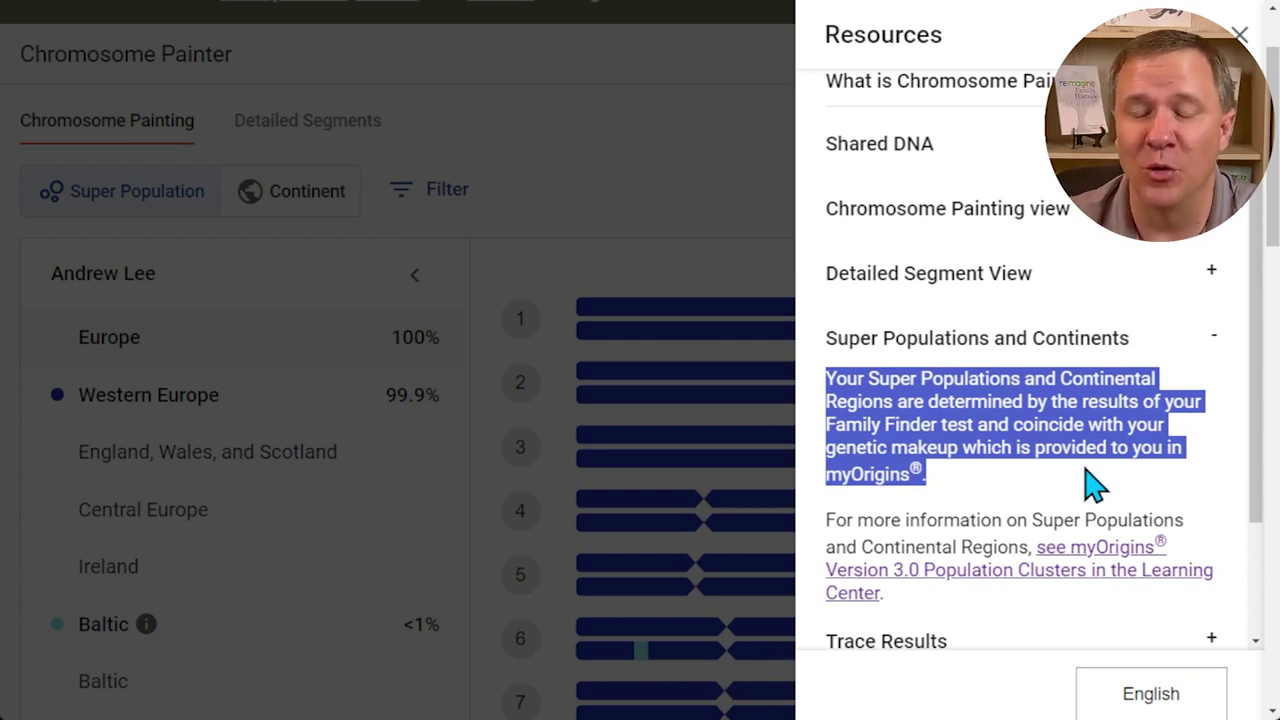
# - Open the linked myOrigins Version 3.0 Population Clusters article and view its world map of clusters enlarged
pyautogui.click(1090, 568)
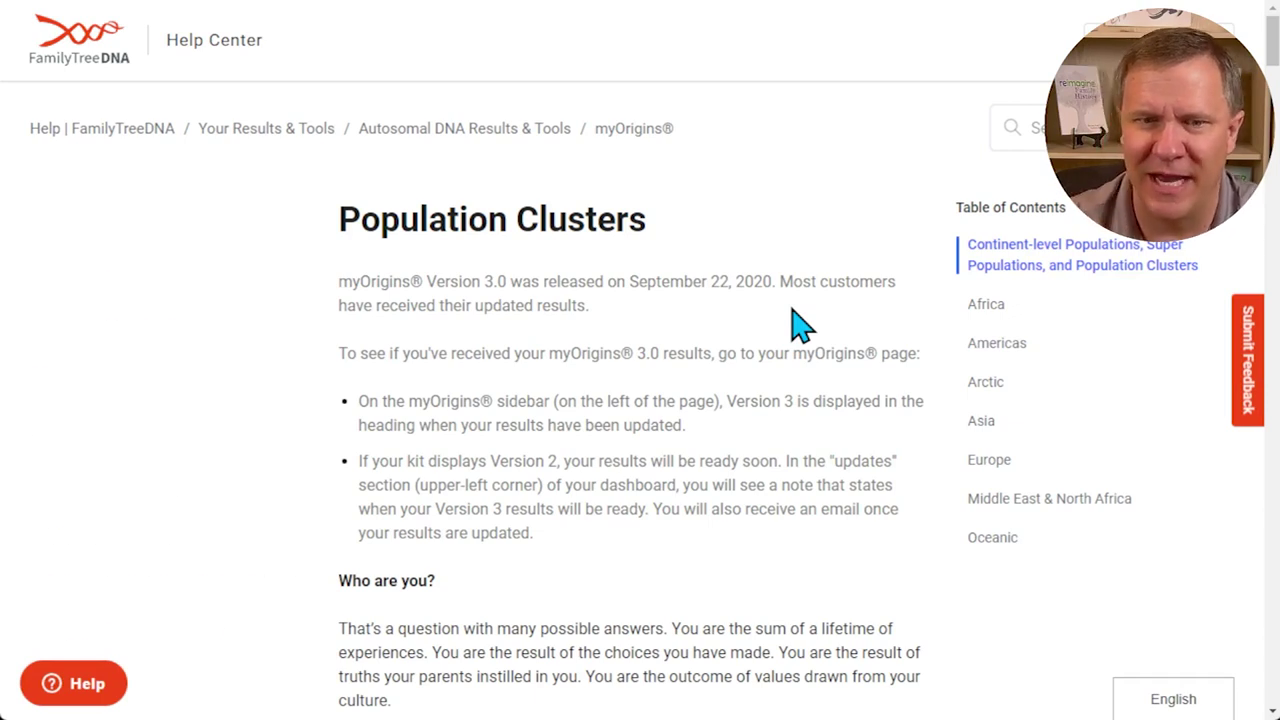
pyautogui.scroll(-2, 729, 391)
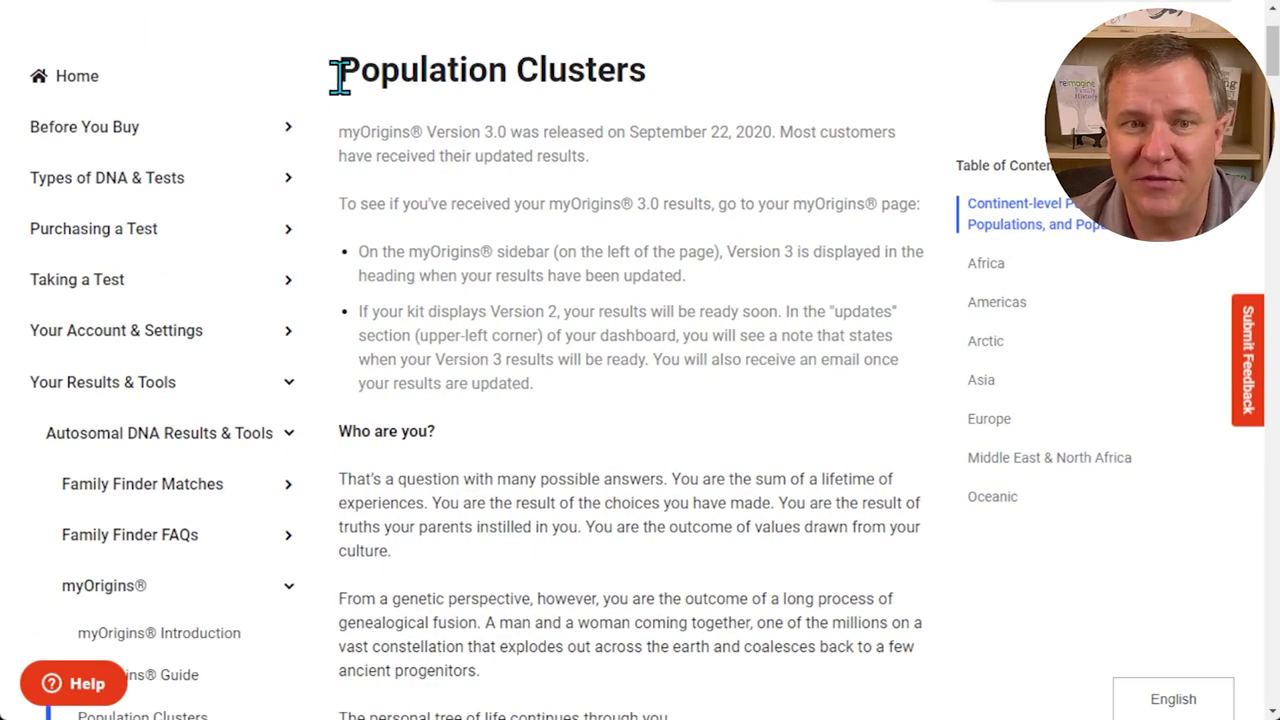
pyautogui.scroll(-3, 631, 366)
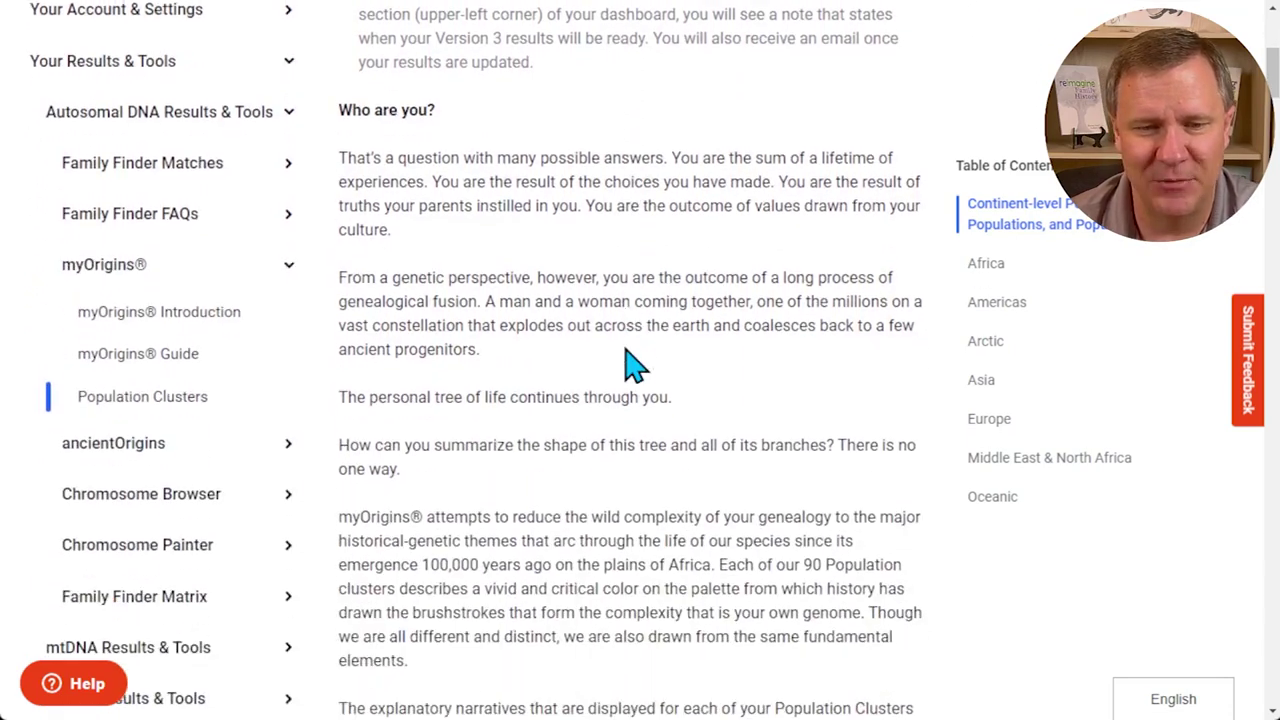
pyautogui.scroll(-6, 631, 366)
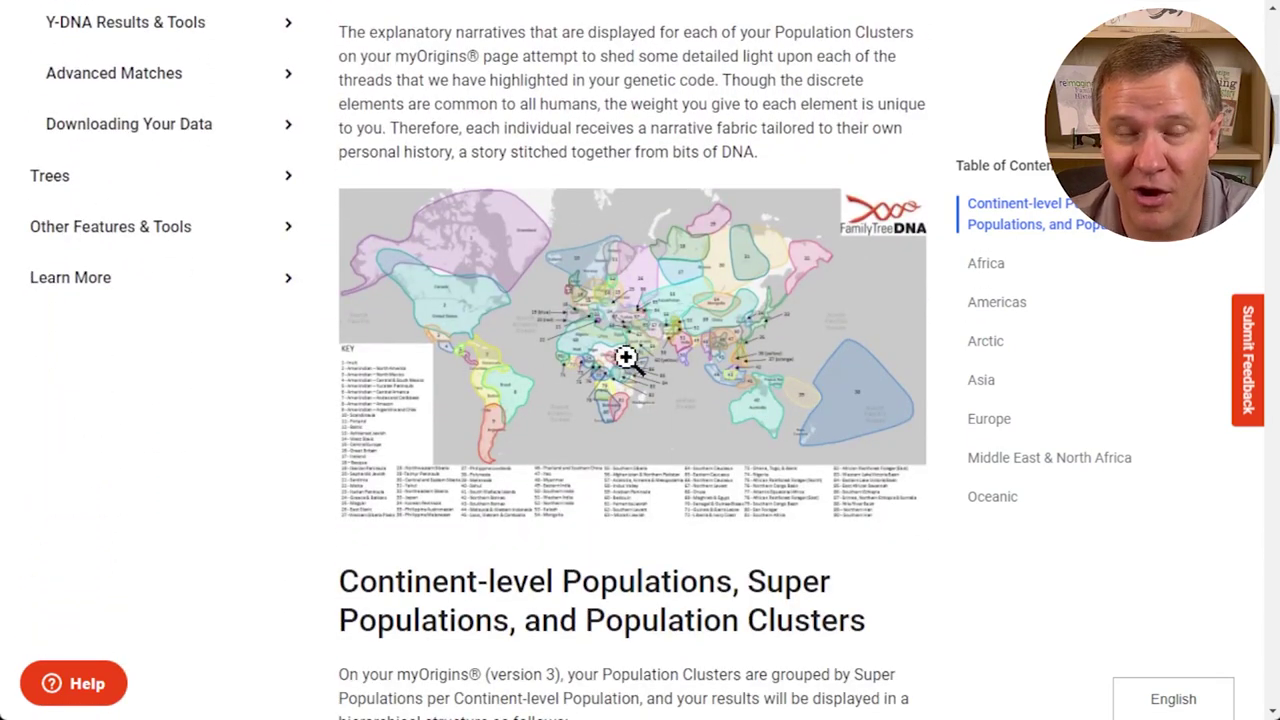
pyautogui.click(689, 409)
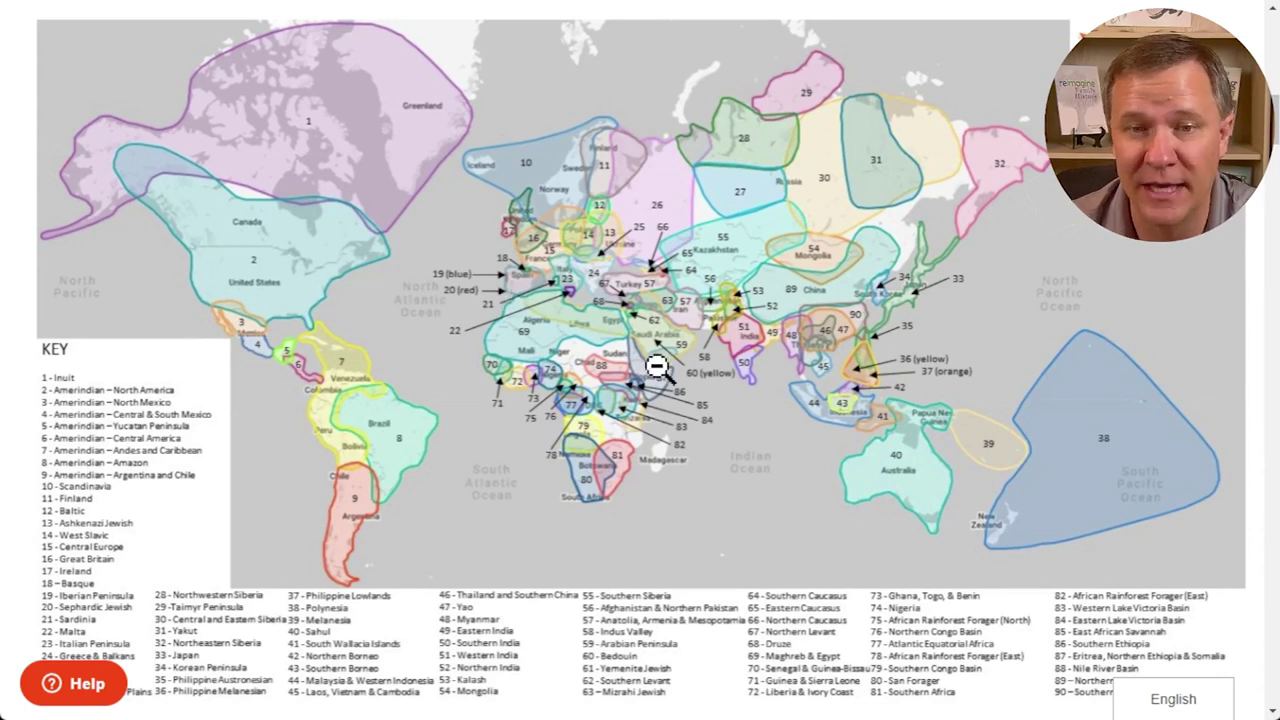
pyautogui.click(695, 452)
# - Highlight the article's Continent-level Populations heading and the Continental Region definition to read them
pyautogui.scroll(-1, 691, 451)
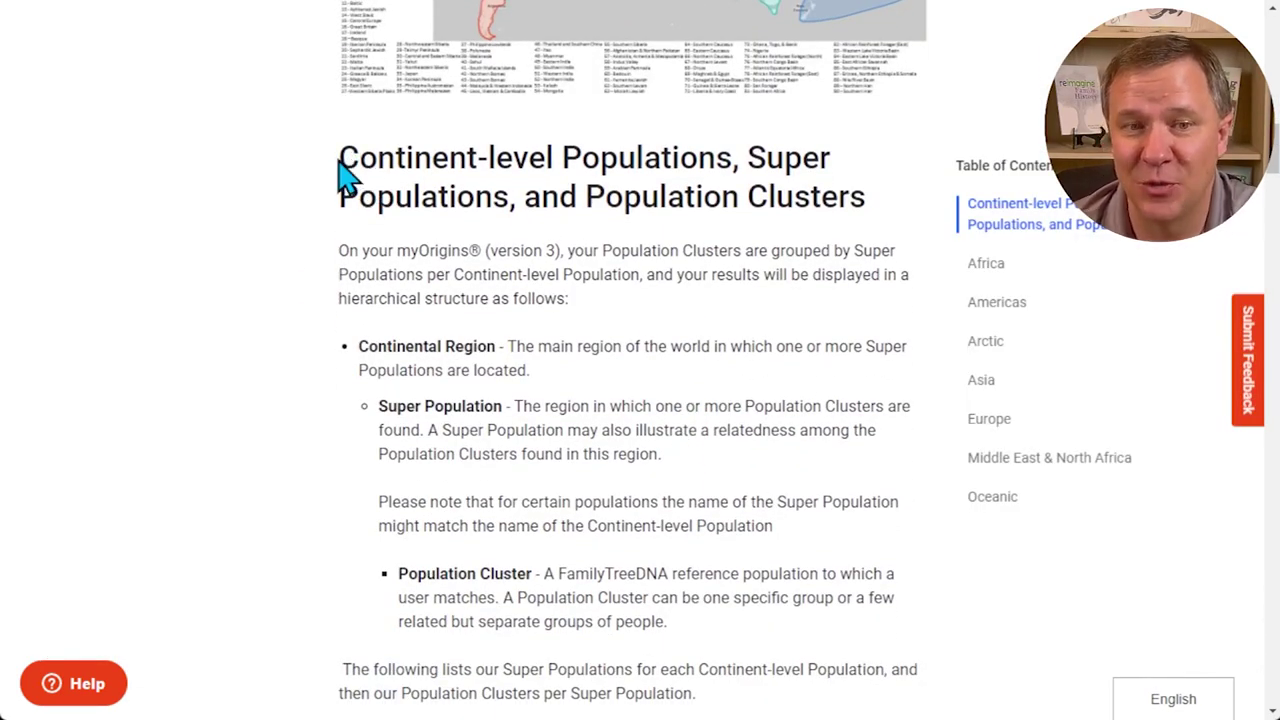
pyautogui.moveTo(341, 162); pyautogui.dragTo(866, 196)
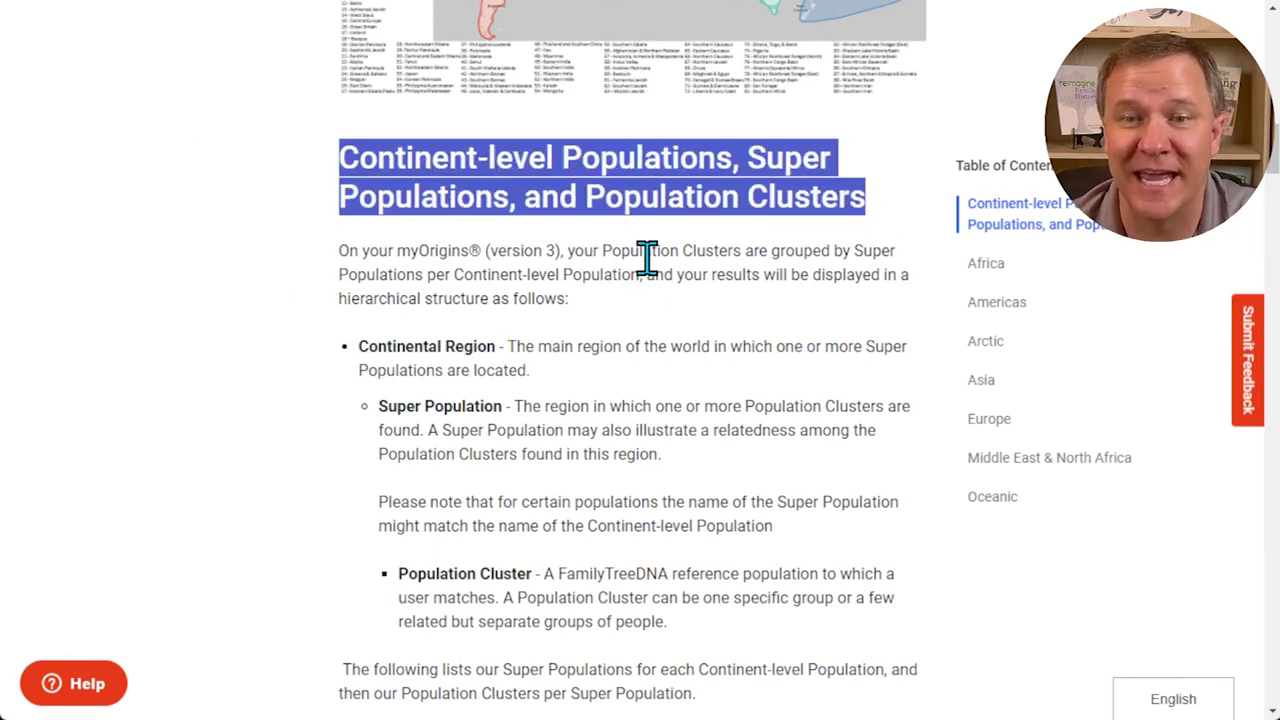
pyautogui.click(651, 337)
pyautogui.moveTo(350, 346); pyautogui.dragTo(556, 390)
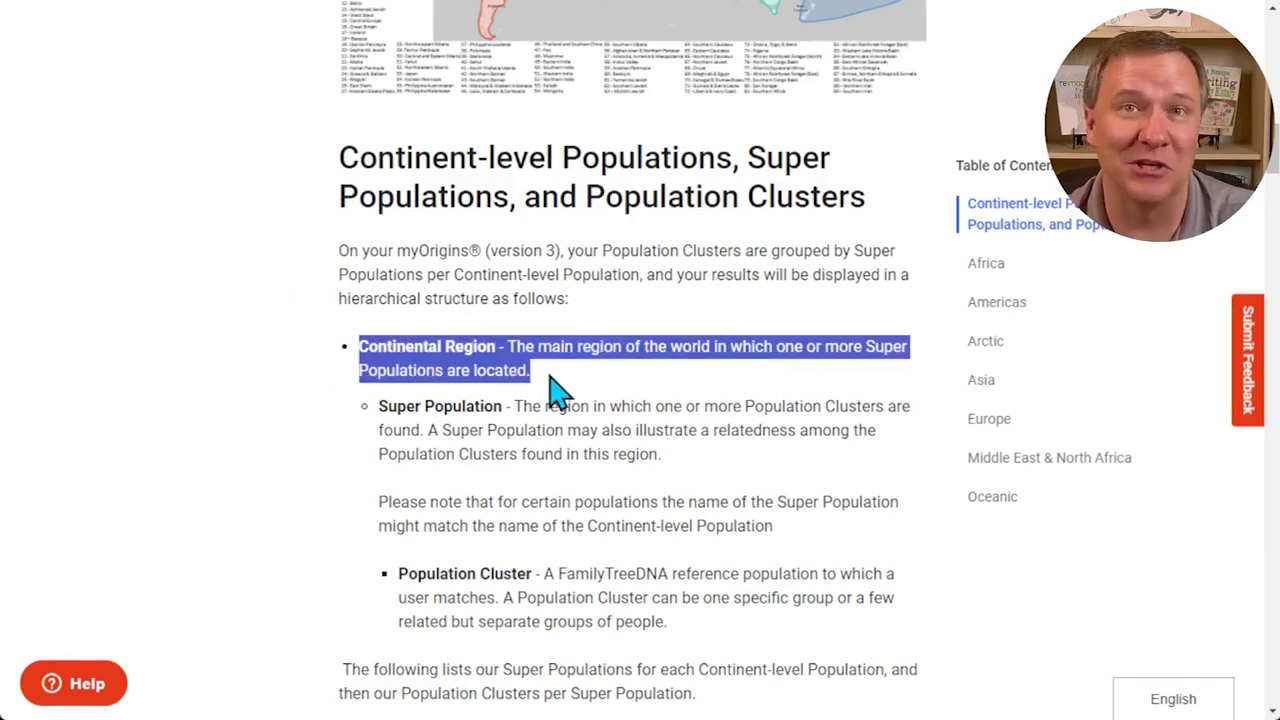
pyautogui.click(746, 350)
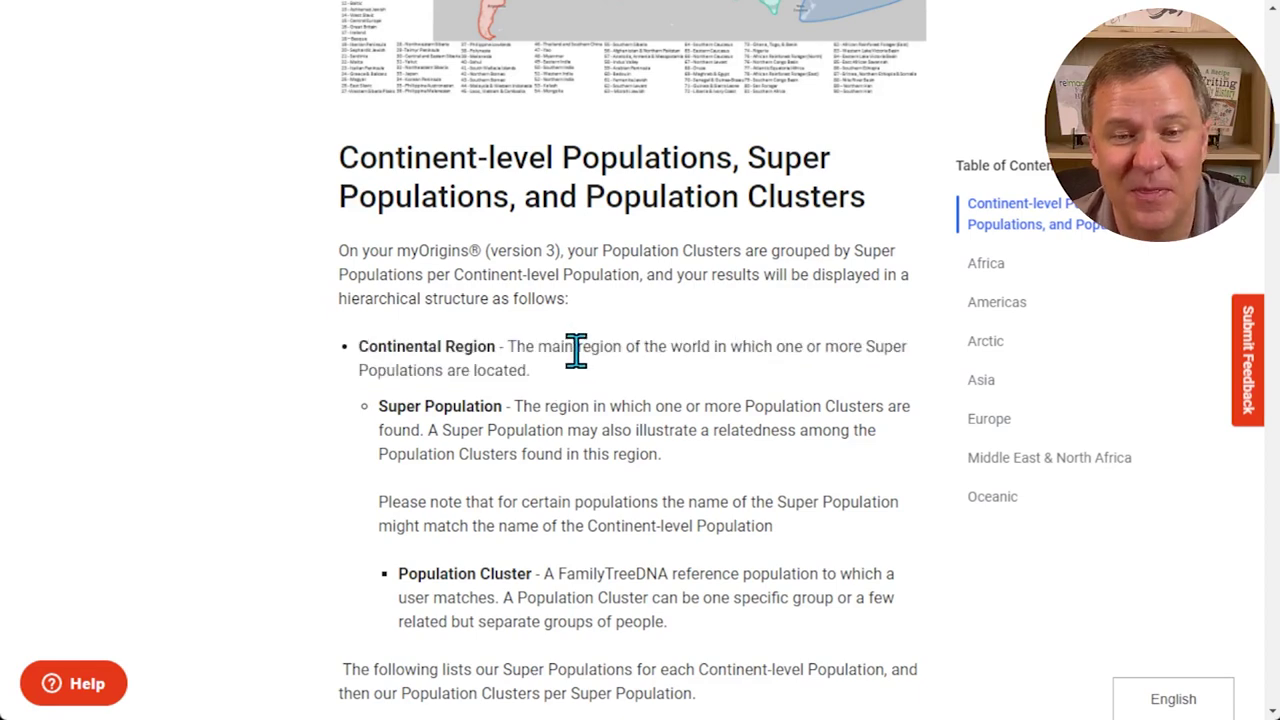
pyautogui.moveTo(772, 346); pyautogui.dragTo(912, 358)
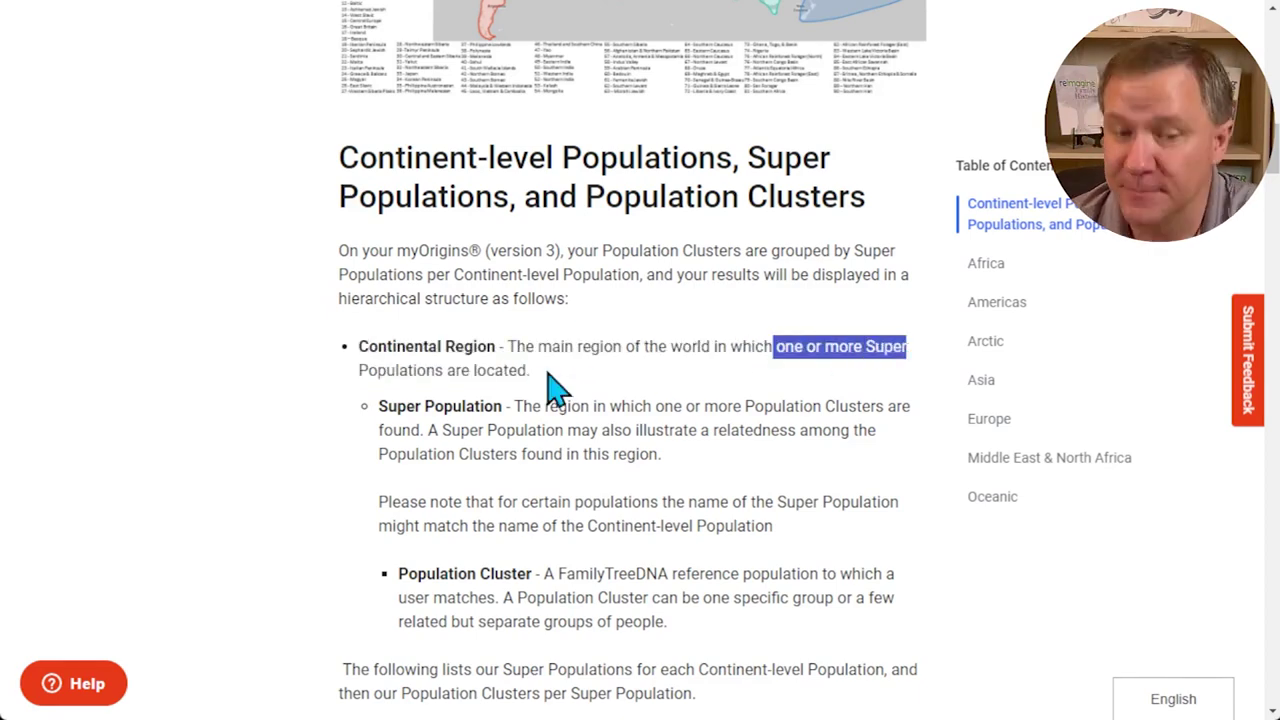
# - Highlight the definition of Super Population in the hierarchy explanation to read it
pyautogui.scroll(-3, 571, 414)
pyautogui.click(487, 310)
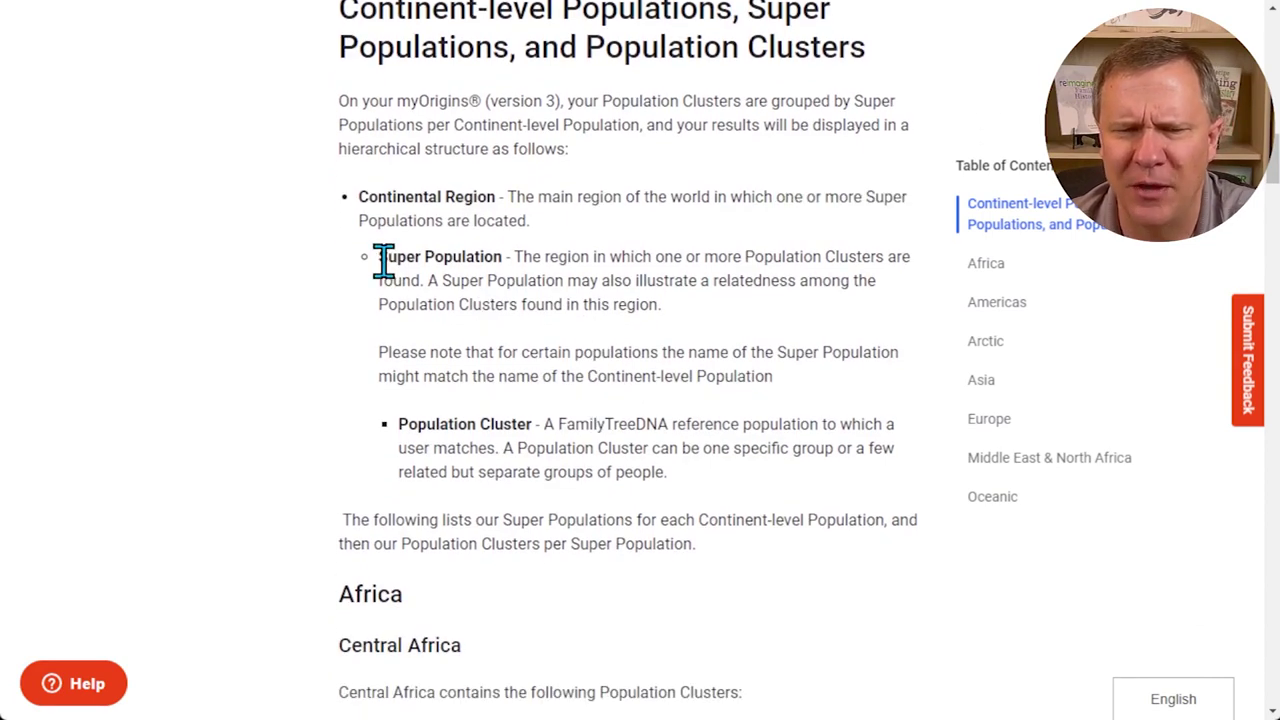
pyautogui.moveTo(524, 257); pyautogui.dragTo(699, 306)
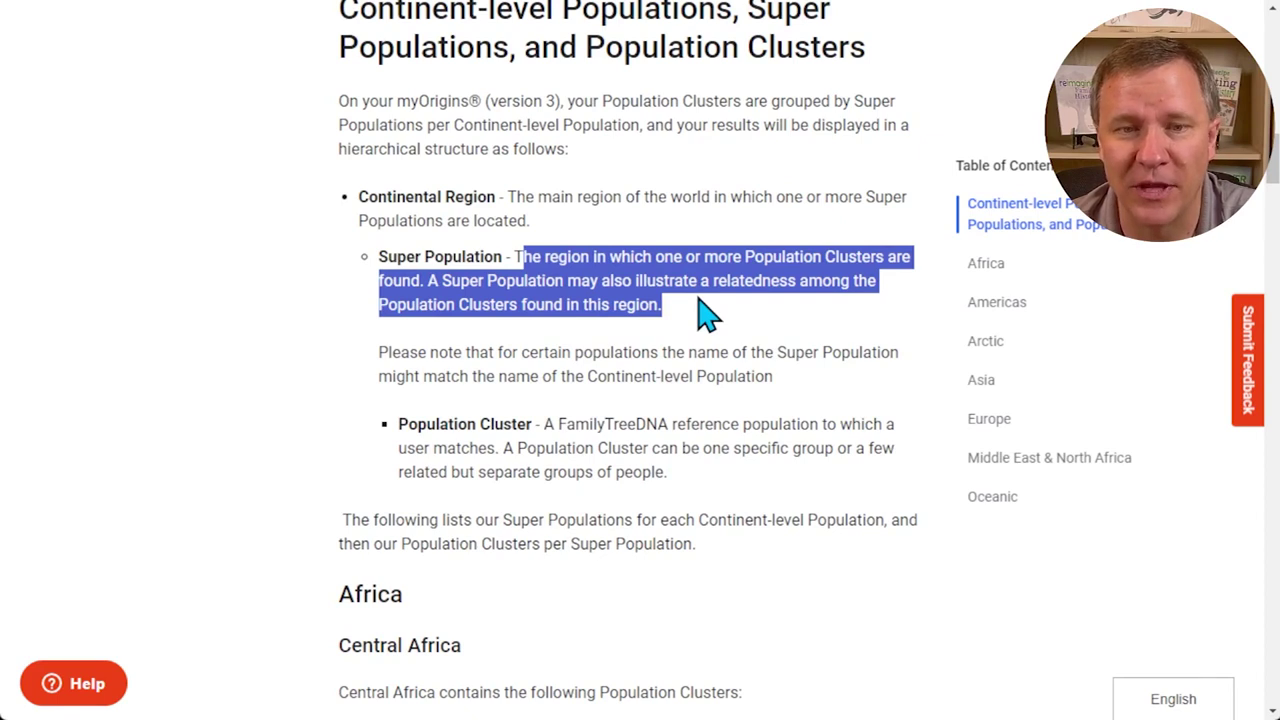
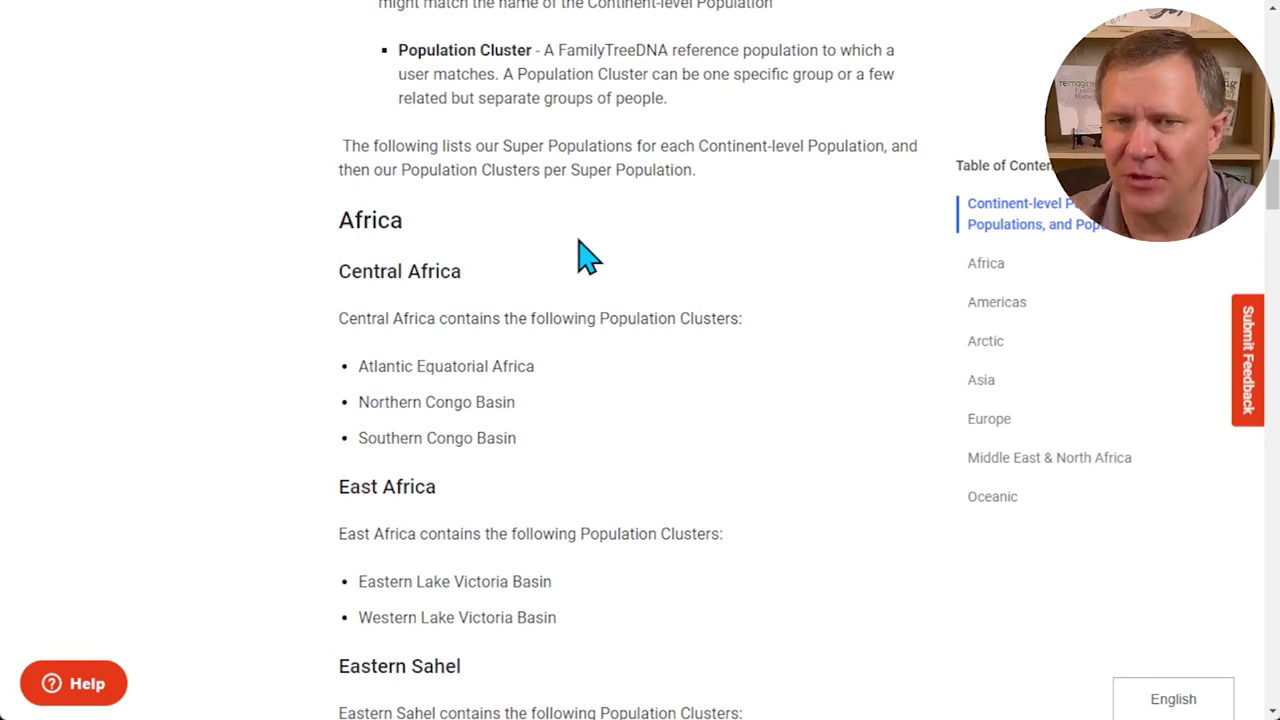
# - Examine the African super populations and the population clusters listed under each of them
pyautogui.scroll(-2, 414, 191)
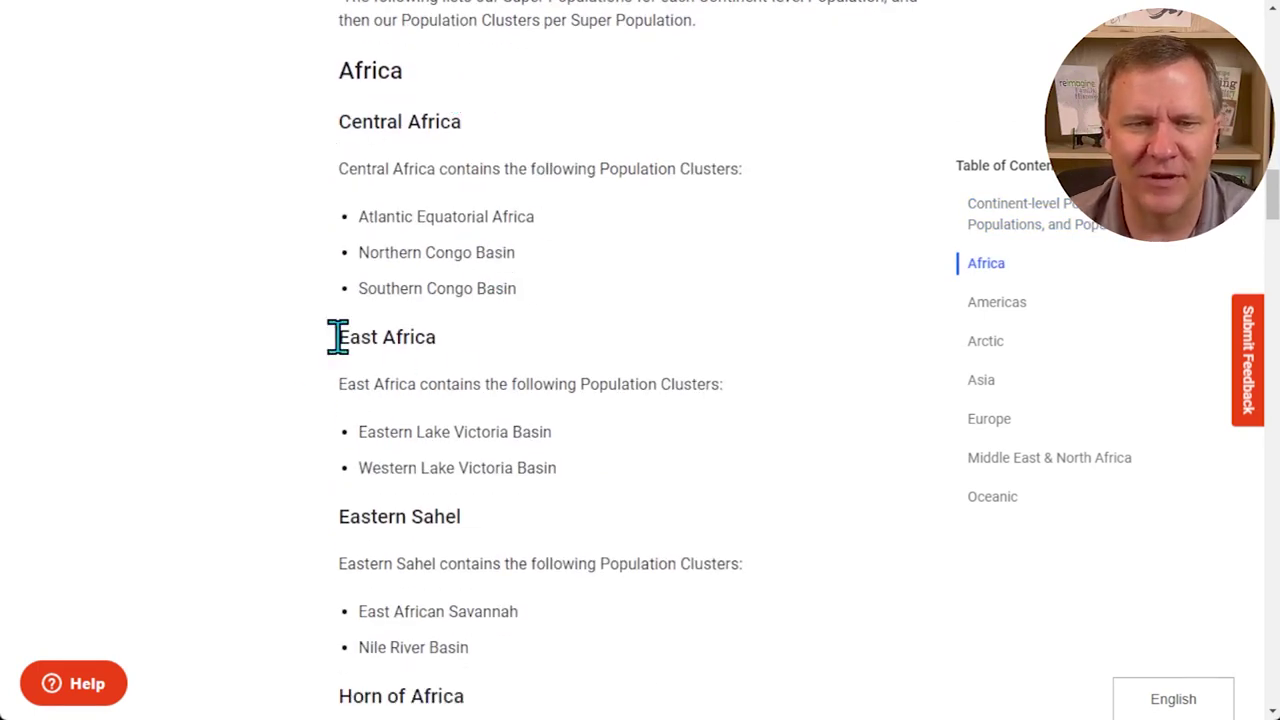
pyautogui.scroll(-4, 514, 457)
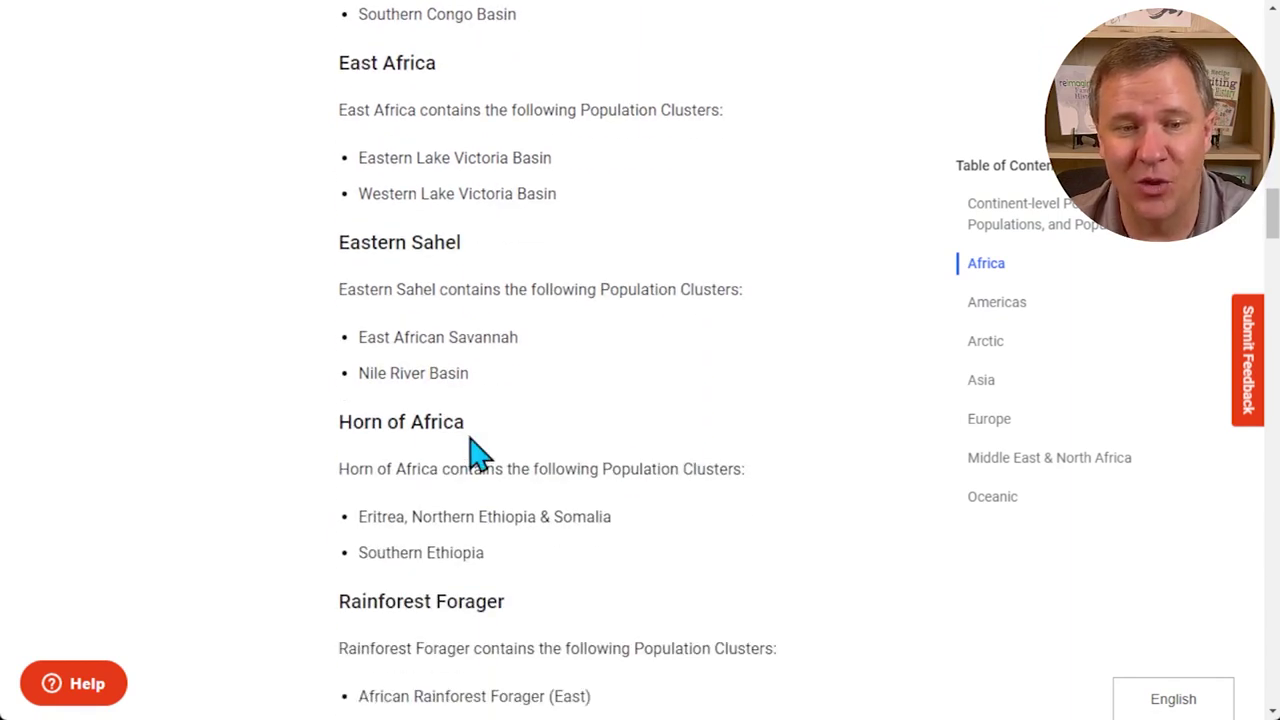
pyautogui.scroll(-5, 560, 575)
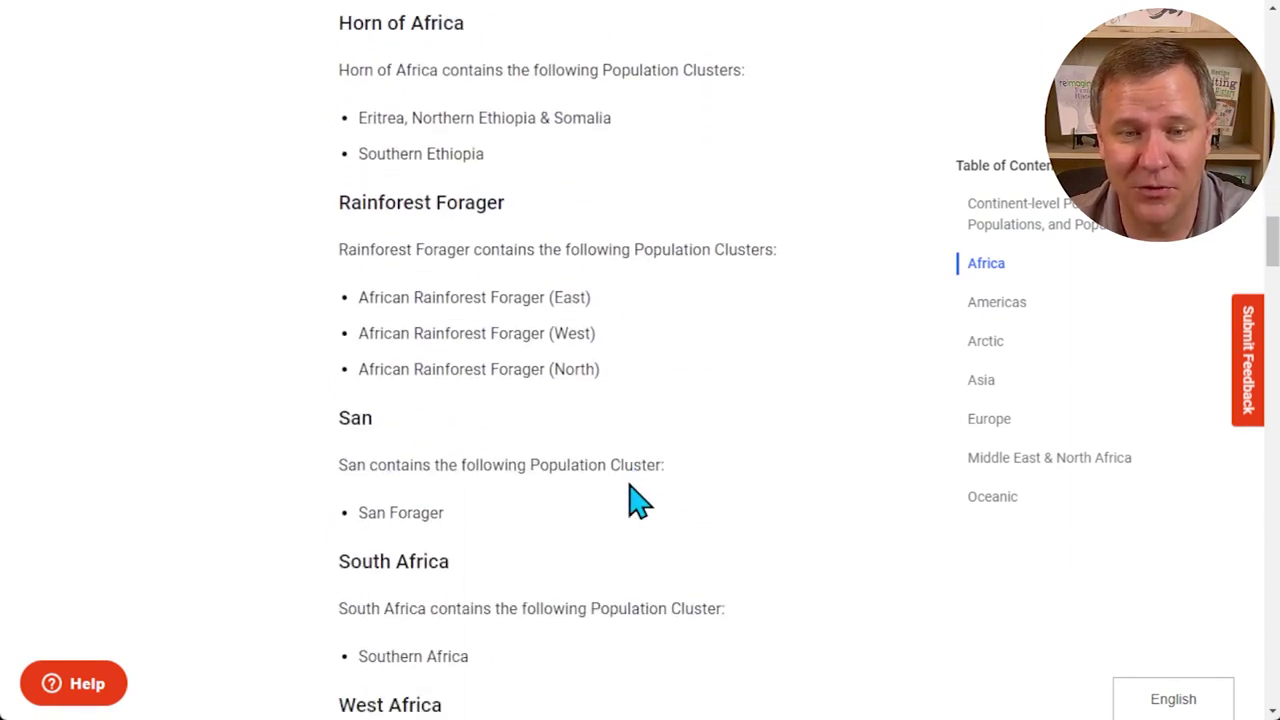
pyautogui.scroll(-3, 571, 509)
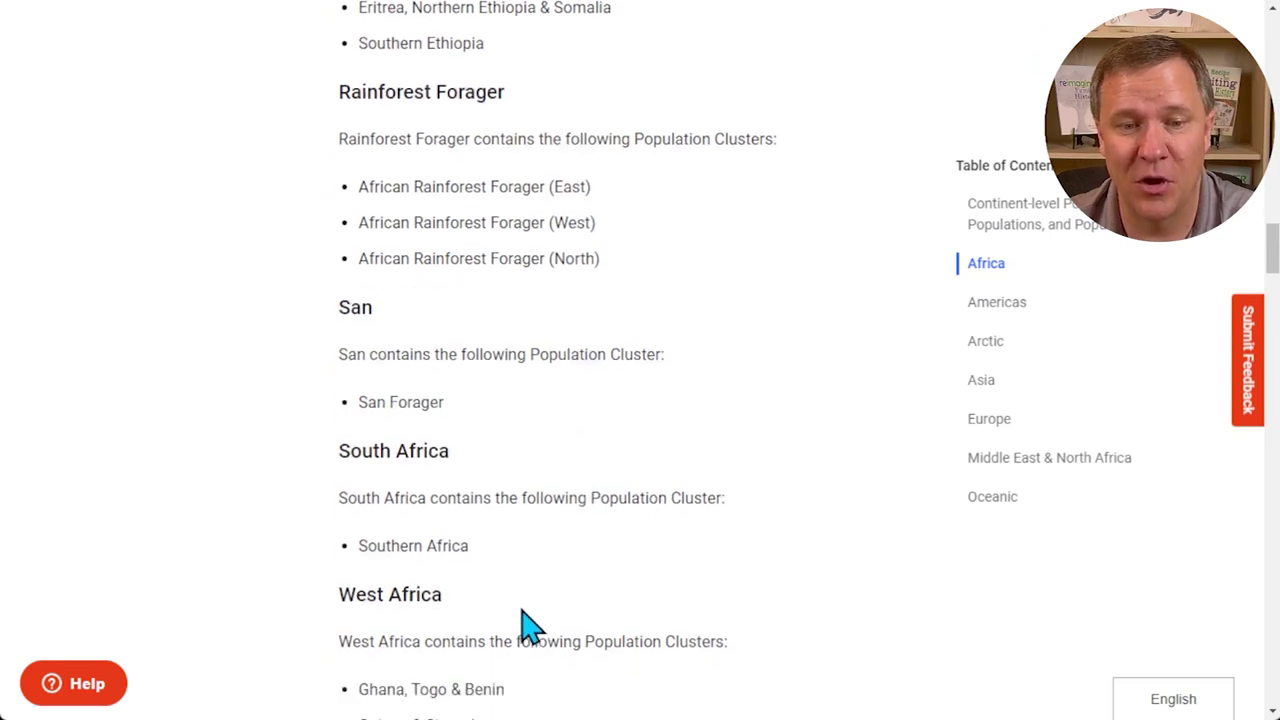
pyautogui.scroll(-2, 693, 490)
pyautogui.scroll(3, 470, 530)
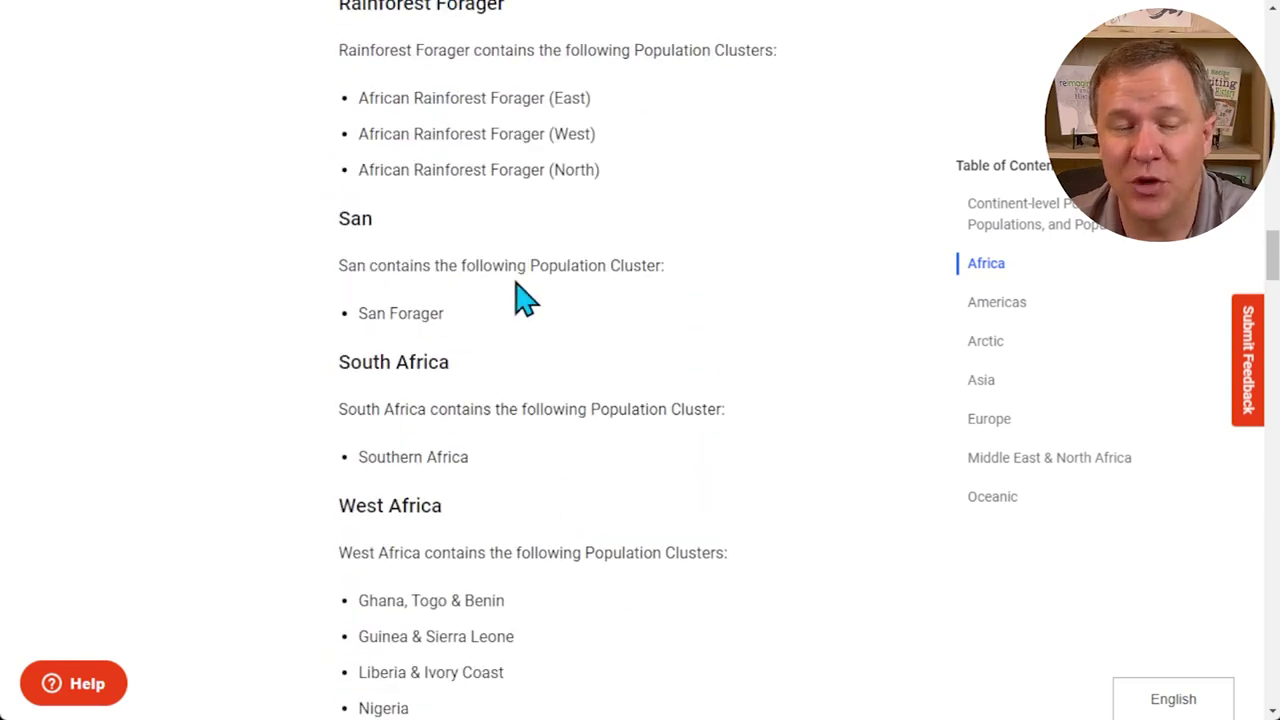
pyautogui.scroll(1, 535, 225)
pyautogui.scroll(2, 535, 225)
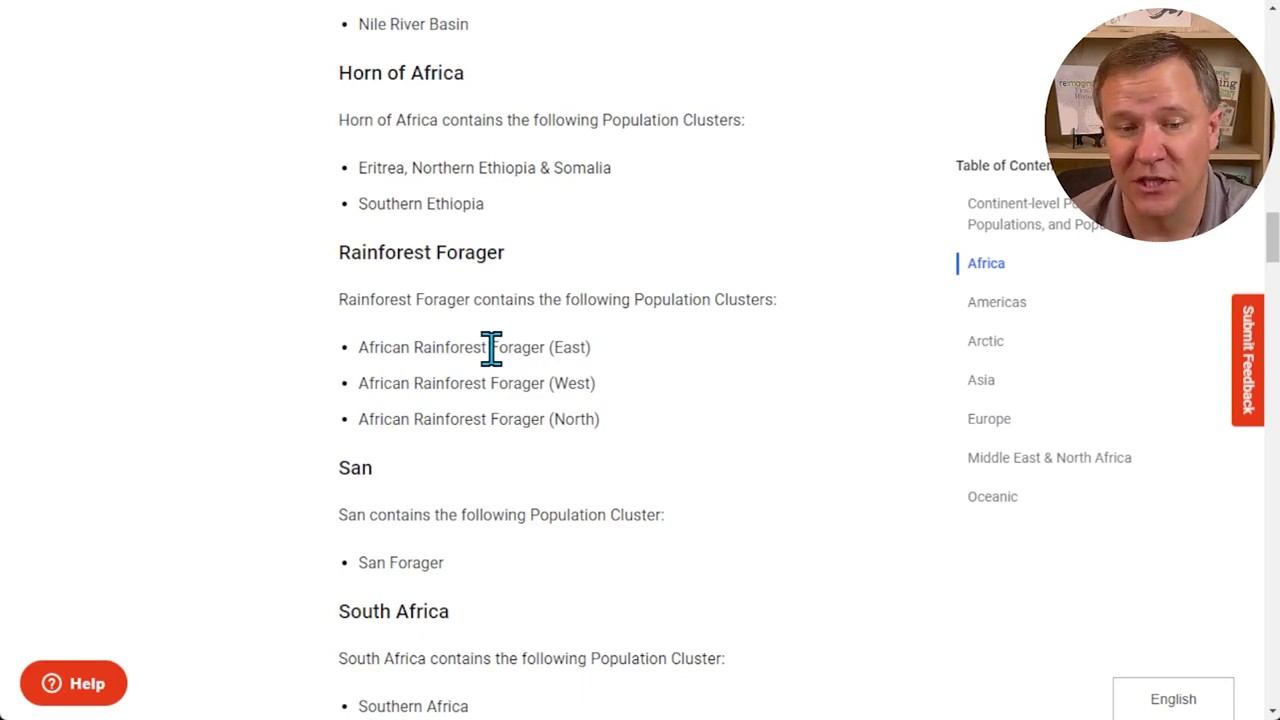
# - Find the article's Europe section and highlight the Western Europe clusters from Central Europe to Scandinavia
pyautogui.scroll(-18, 491, 347)
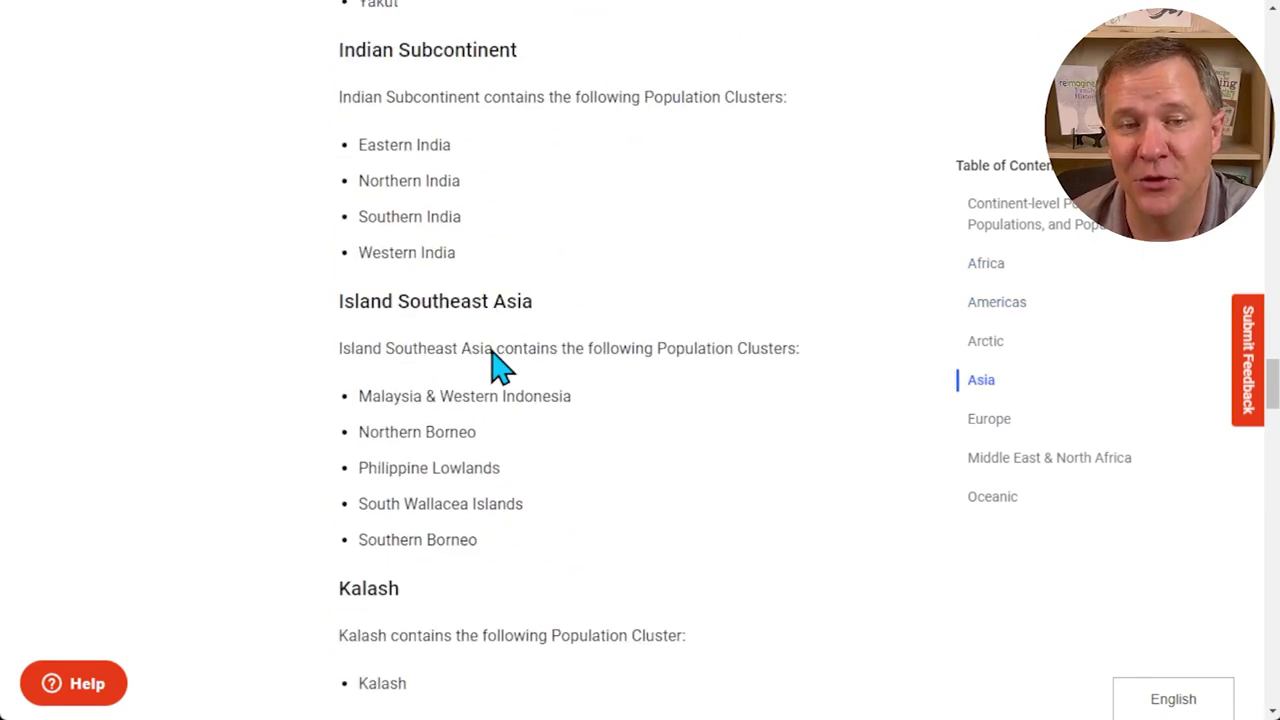
pyautogui.scroll(-14, 491, 350)
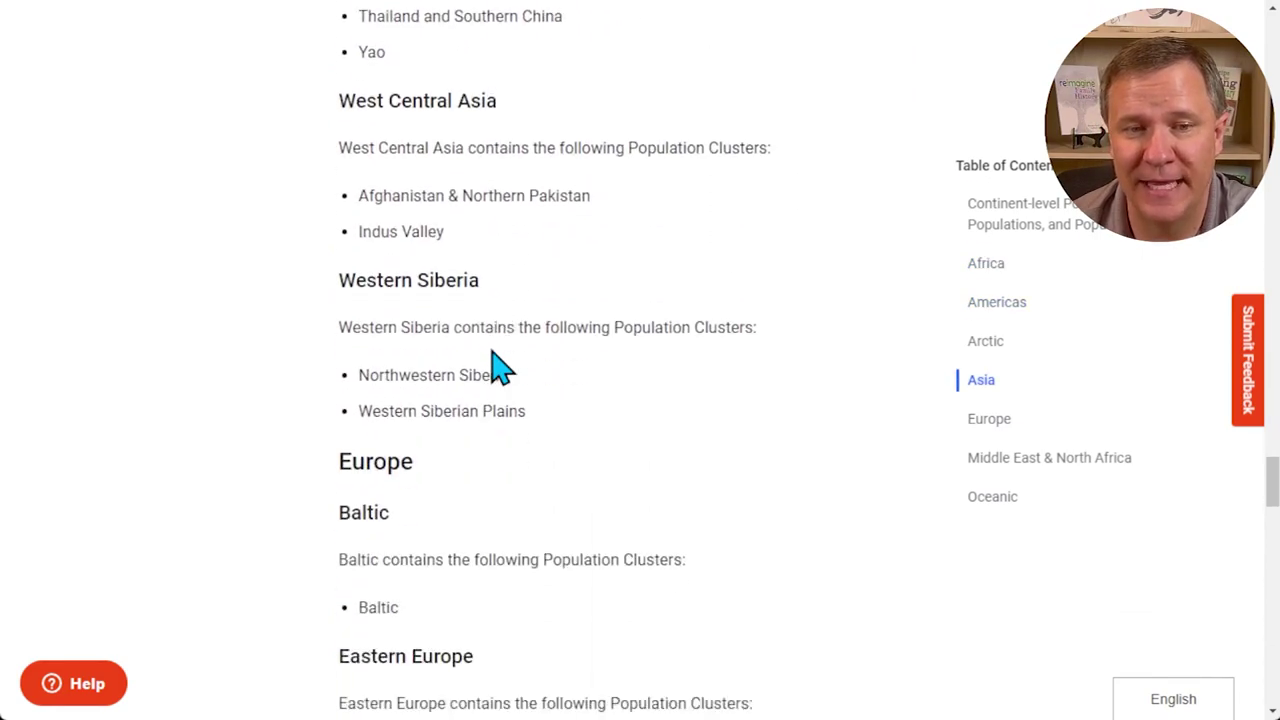
pyautogui.scroll(-5, 491, 350)
pyautogui.scroll(3, 491, 350)
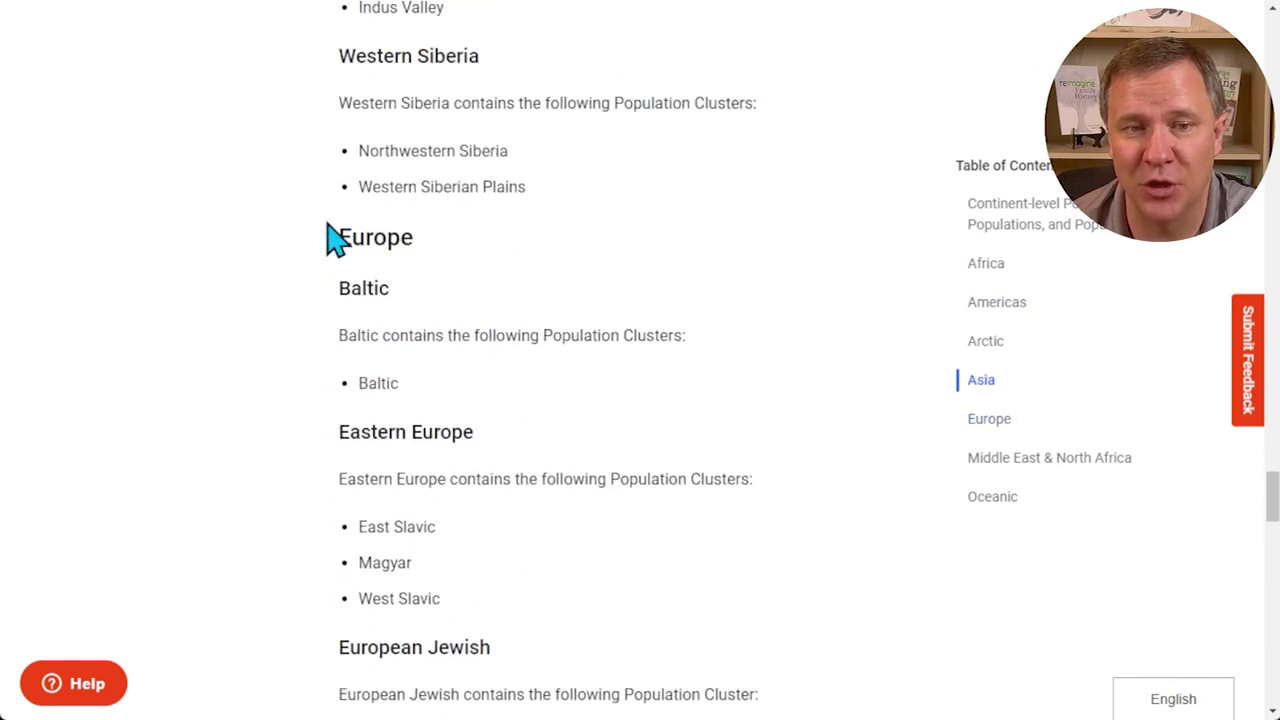
pyautogui.scroll(-1, 470, 294)
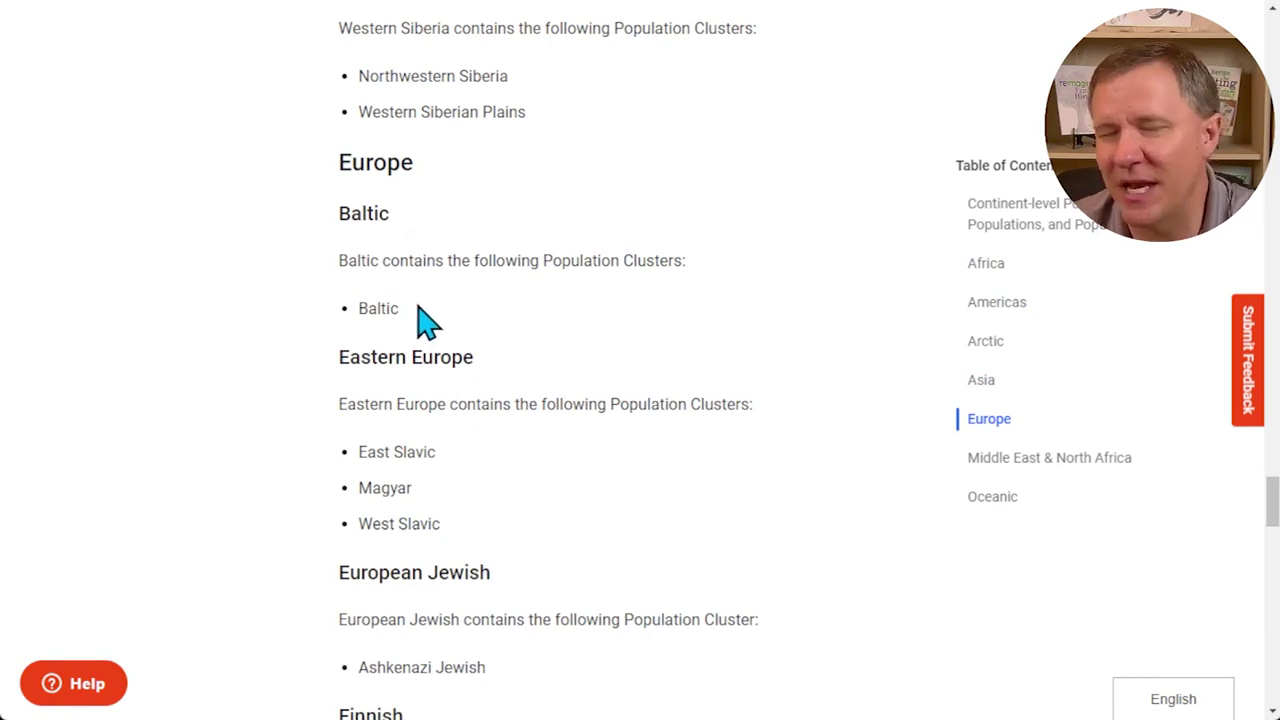
pyautogui.scroll(-5, 450, 309)
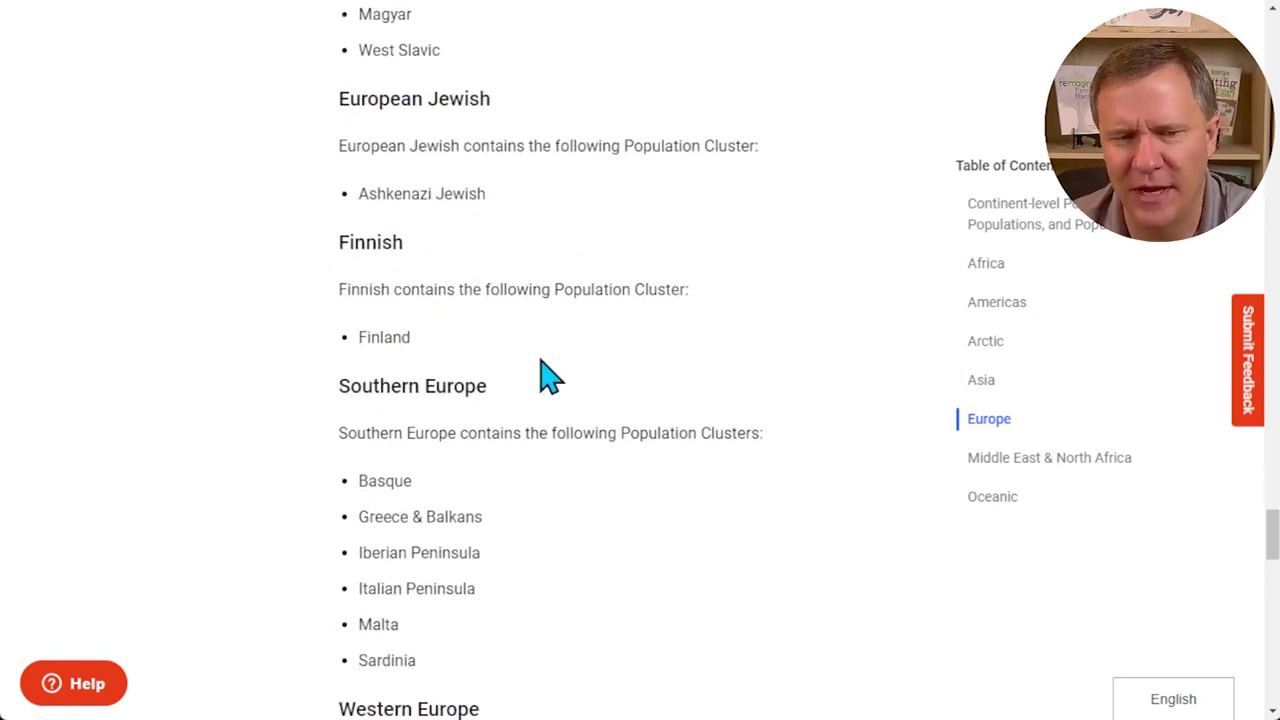
pyautogui.scroll(-3, 549, 374)
pyautogui.scroll(-2, 549, 374)
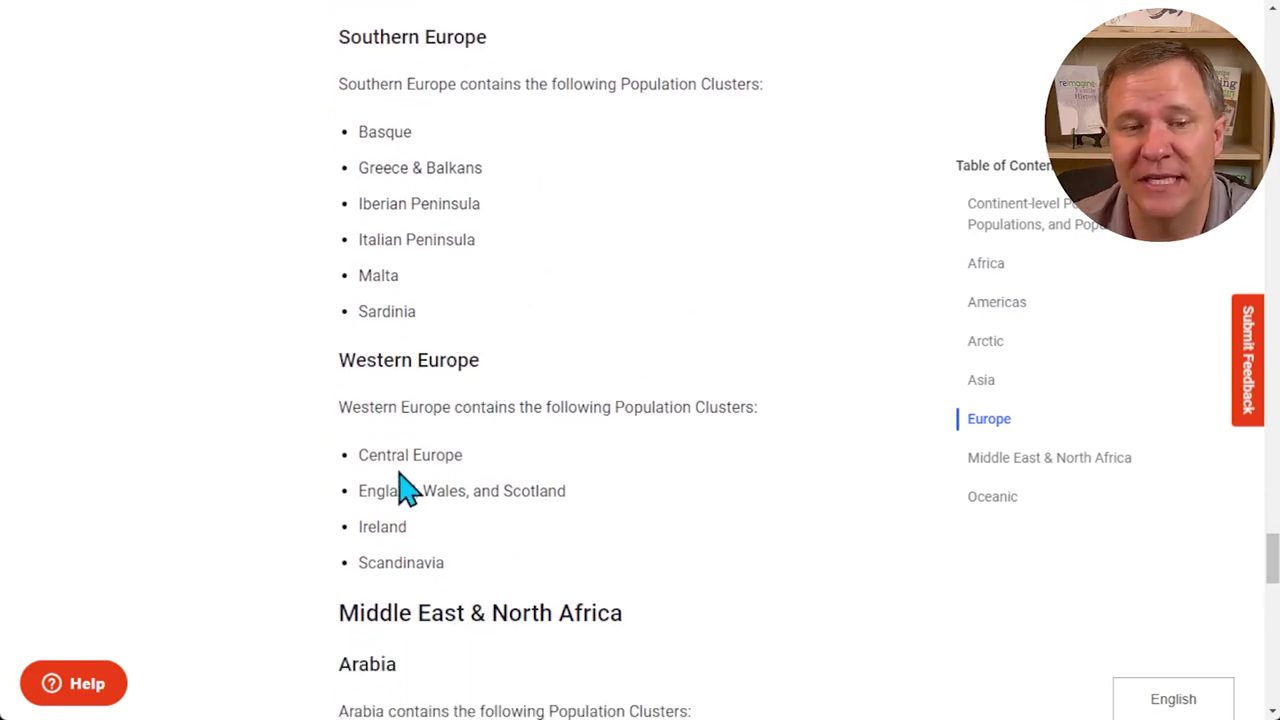
pyautogui.moveTo(443, 567); pyautogui.dragTo(340, 448)
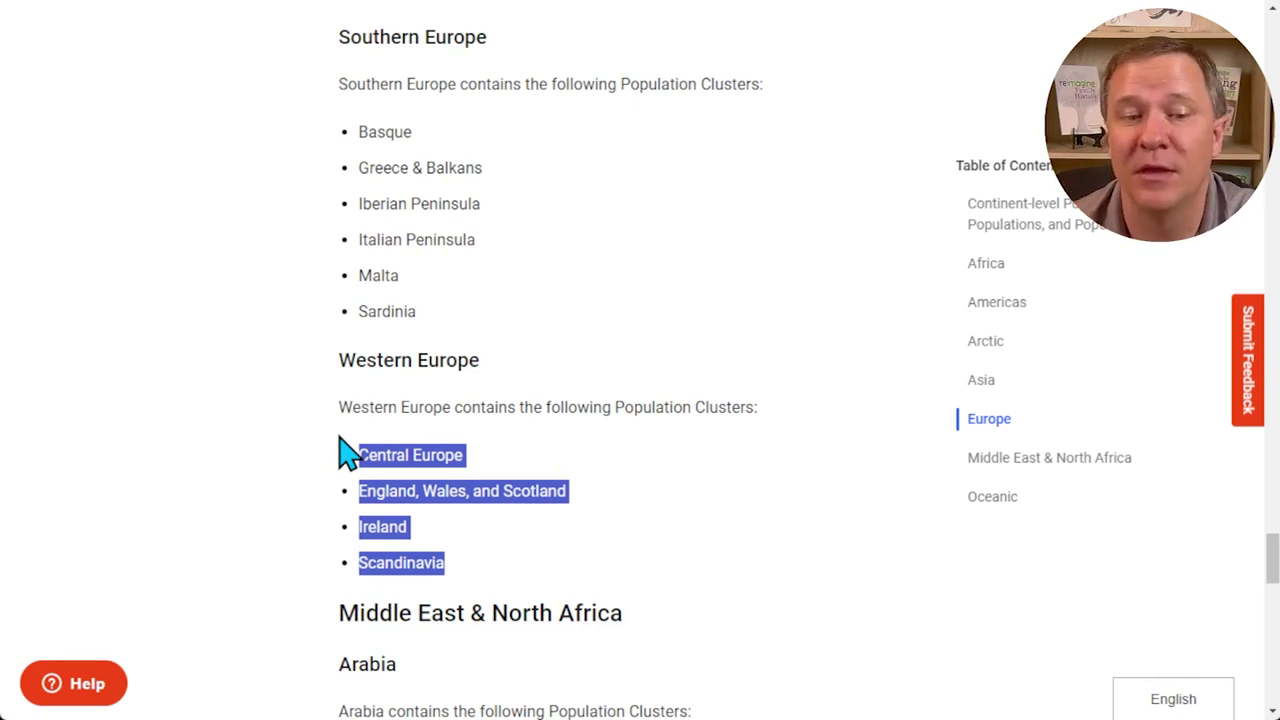
# - Return to Chromosome Painter, close the help resources, and compare the Continent painting with the Super Population painting
pyautogui.scroll(2, 530, 395)
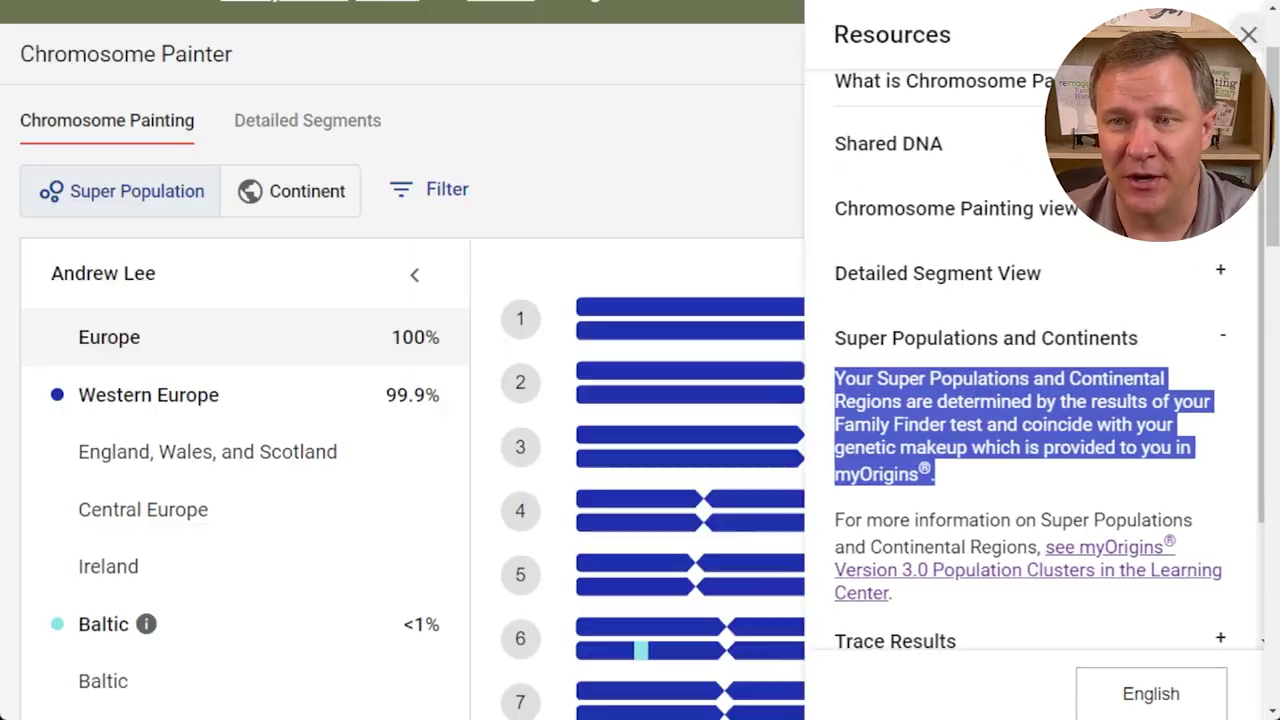
pyautogui.click(1248, 35)
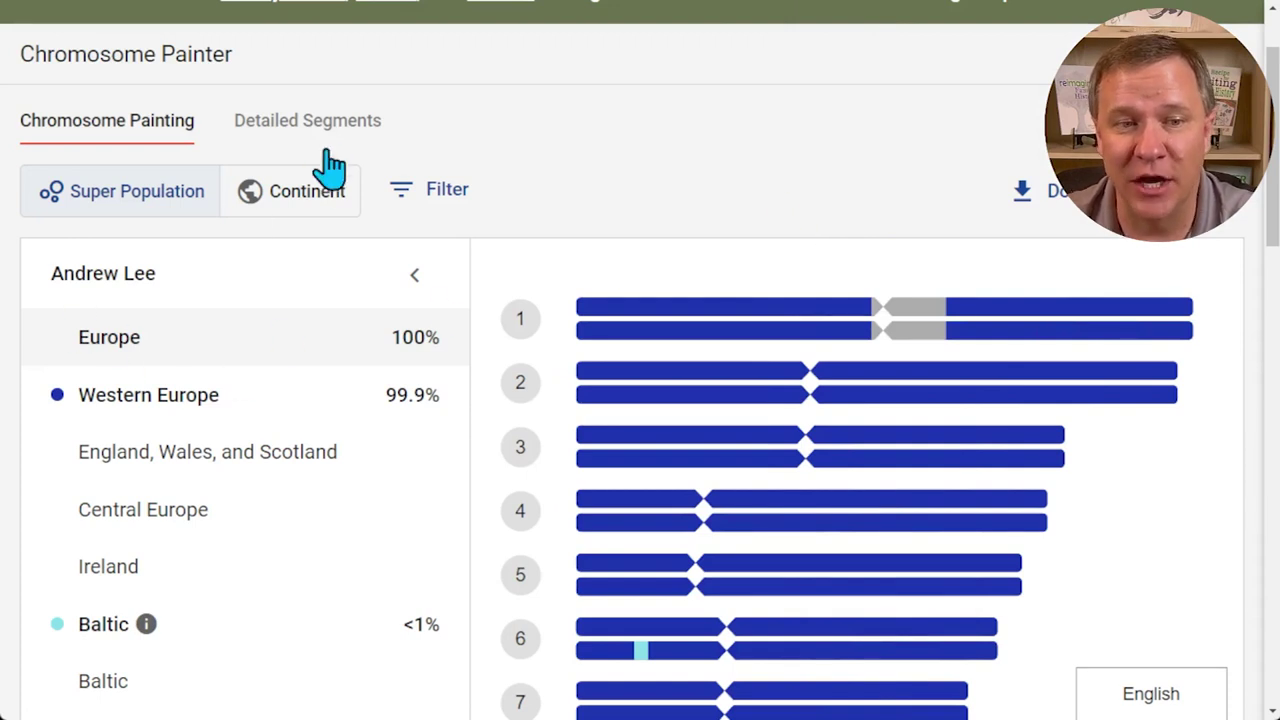
pyautogui.click(292, 192)
pyautogui.click(97, 200)
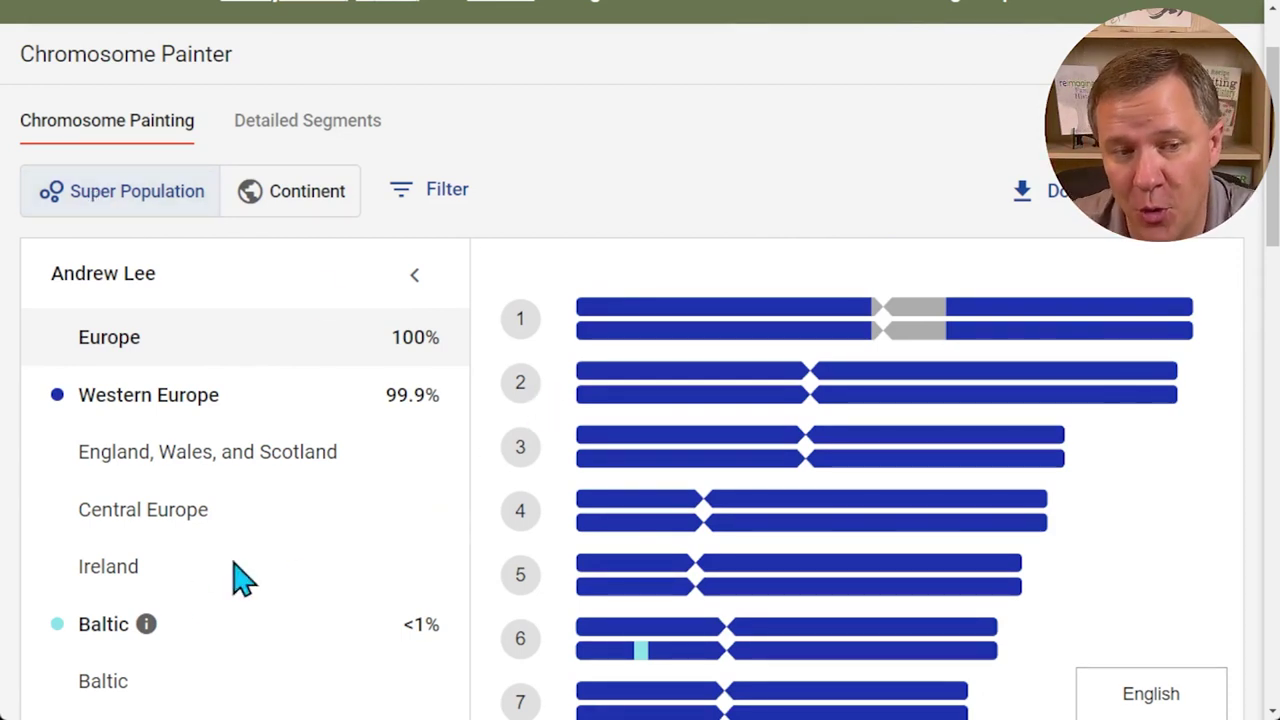
# - Highlight the three population clusters under Western Europe and review the painted chromosomes down to chromosome 22
pyautogui.moveTo(79, 455); pyautogui.dragTo(174, 569)
pyautogui.scroll(-2, 200, 570)
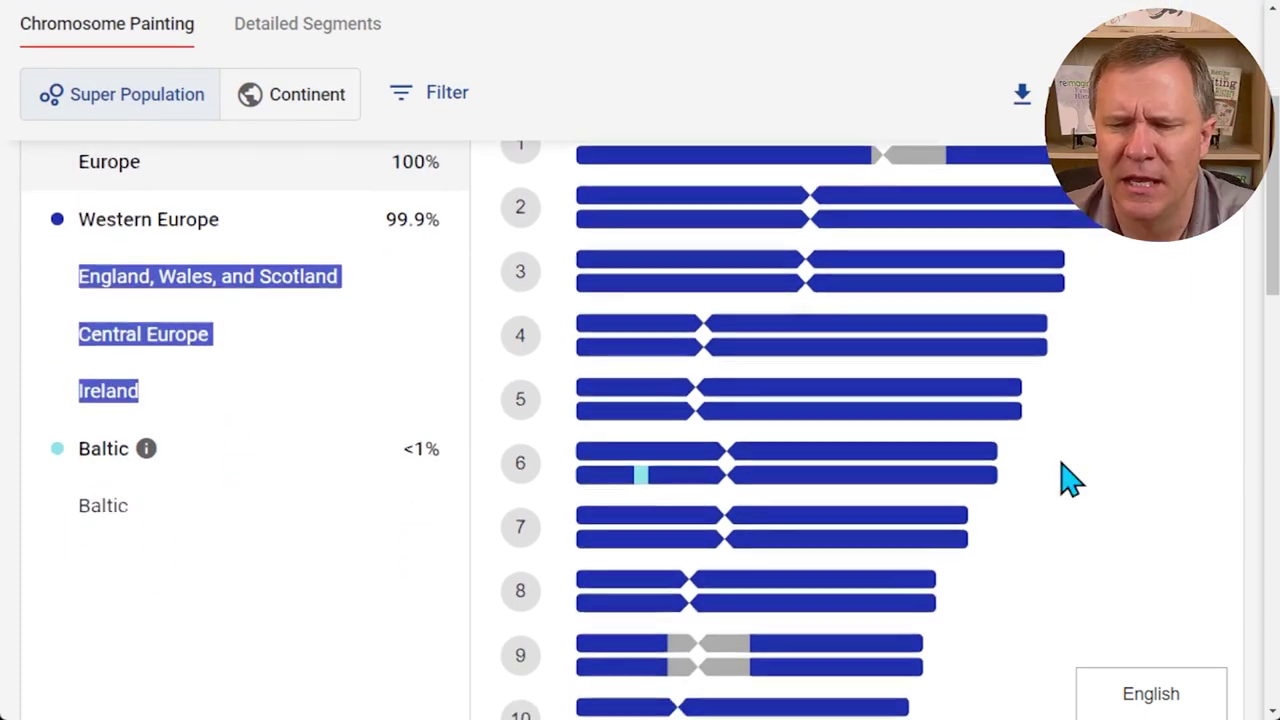
pyautogui.scroll(-3, 1069, 477)
pyautogui.scroll(-8, 995, 475)
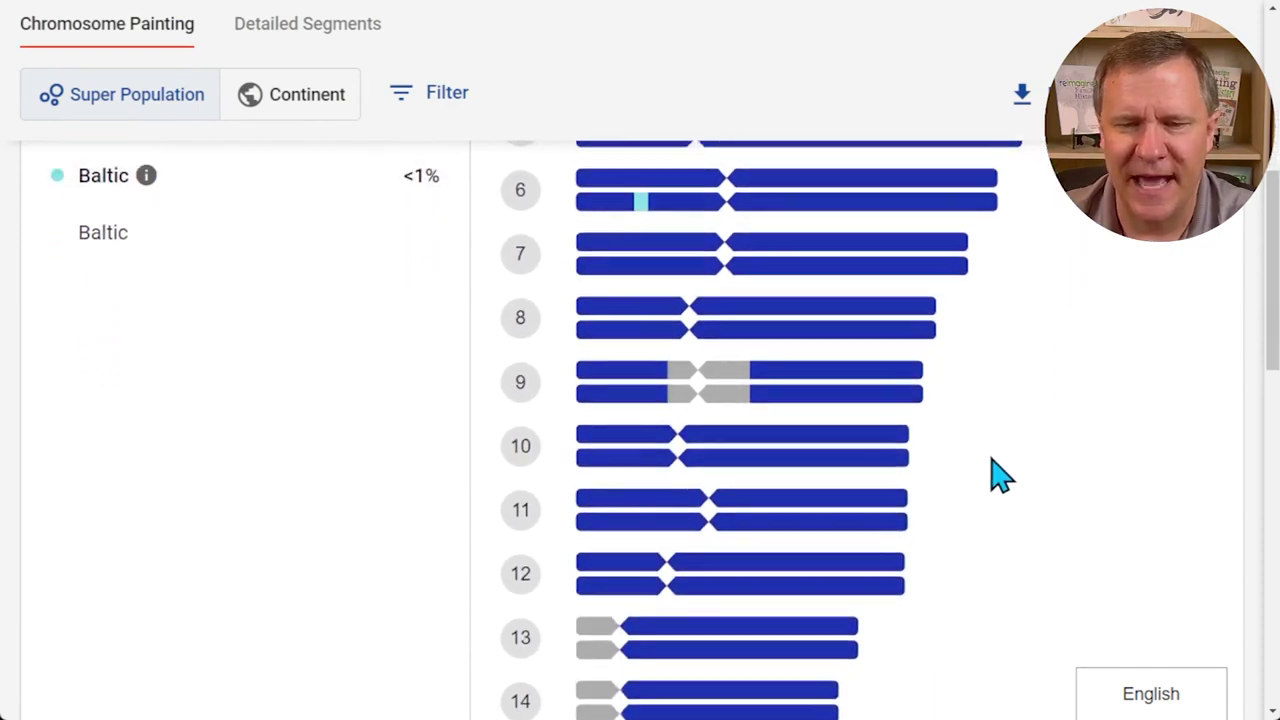
pyautogui.scroll(2, 997, 473)
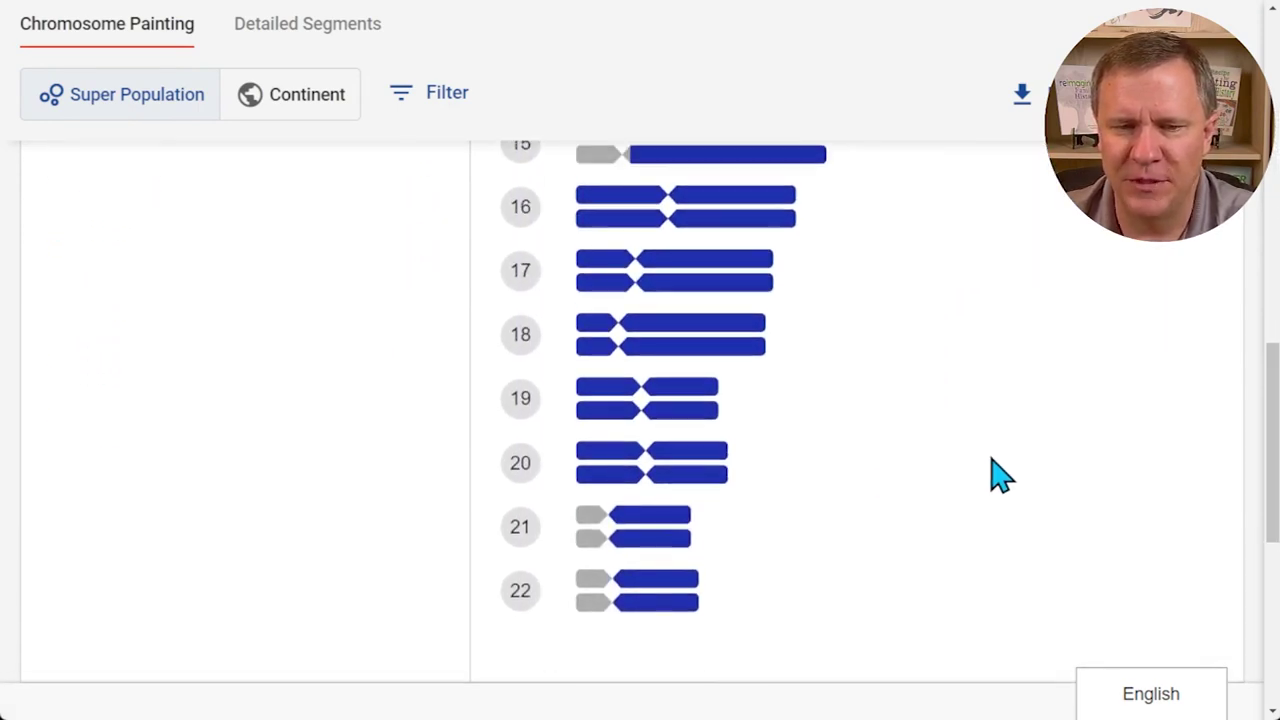
pyautogui.scroll(10, 880, 580)
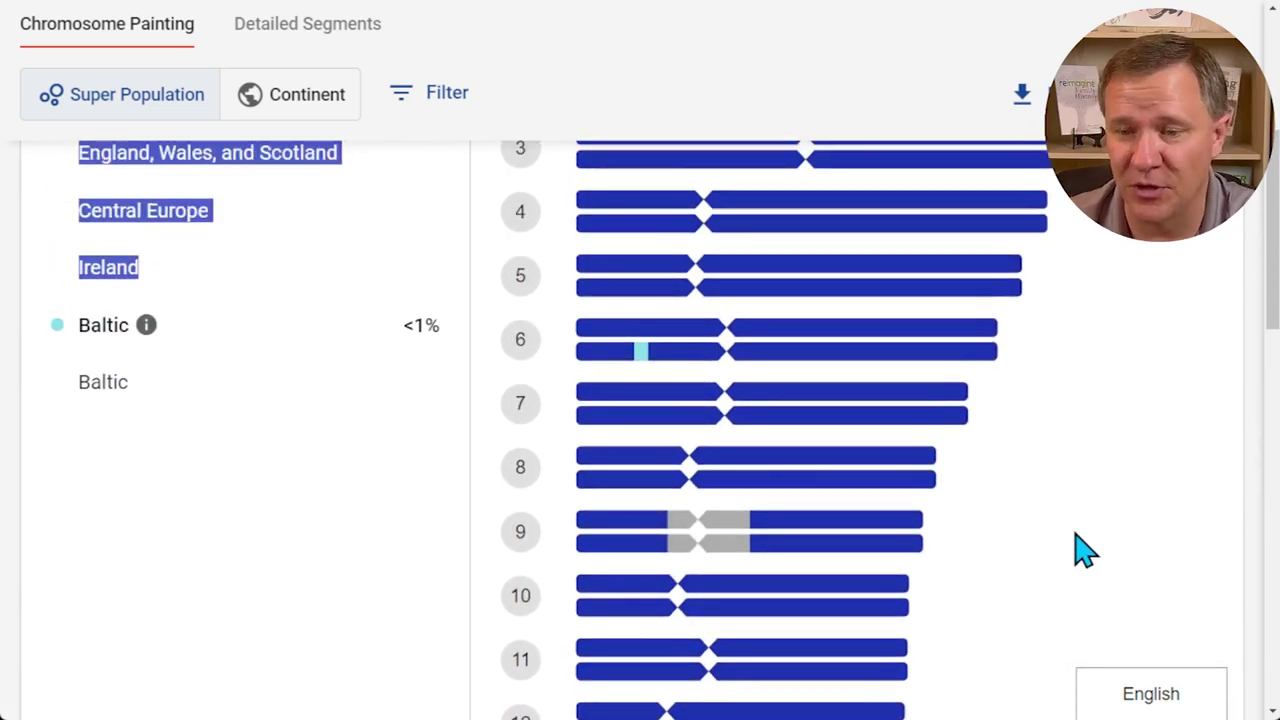
# - Switch the page language to Español and back to English
pyautogui.click(1172, 705)
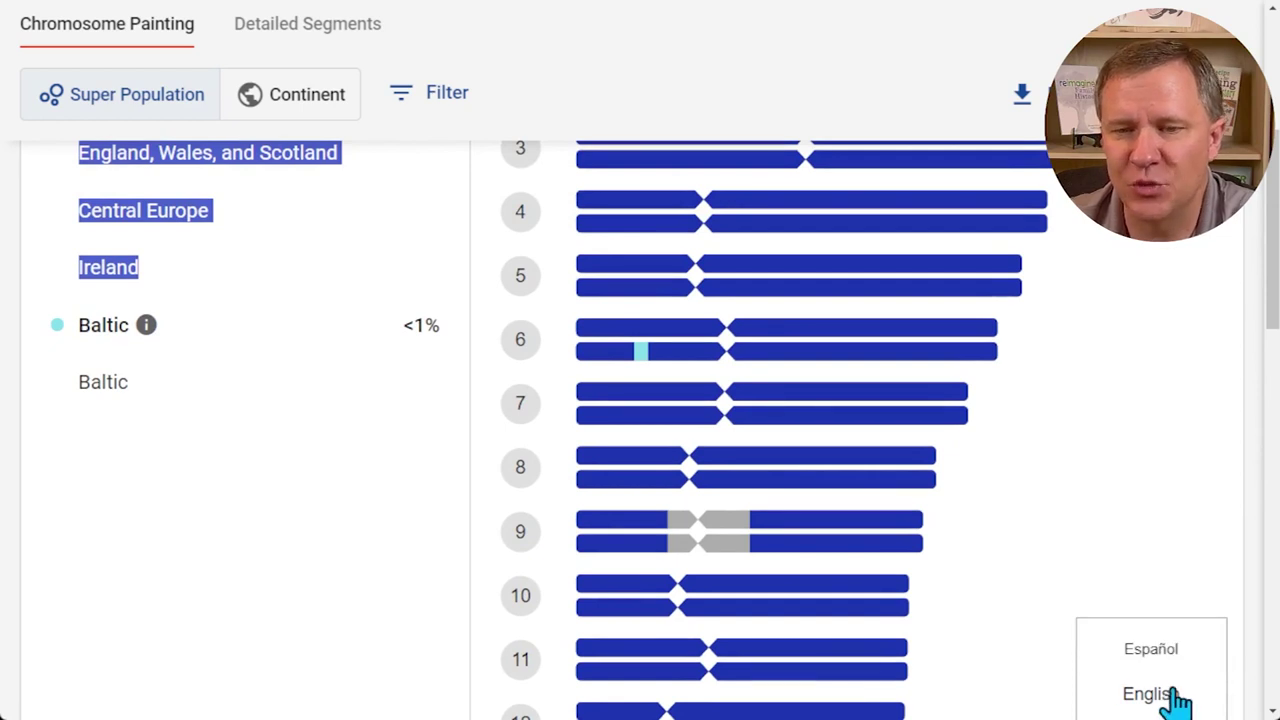
pyautogui.click(1151, 650)
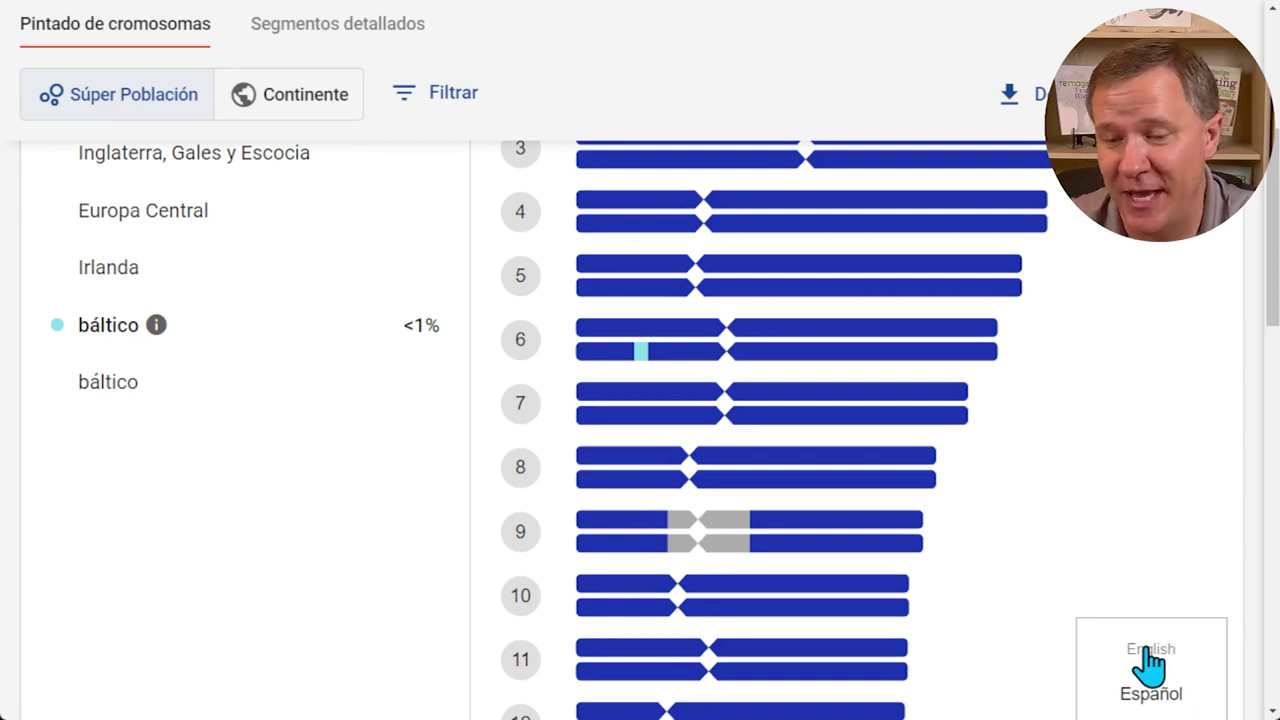
pyautogui.click(1150, 650)
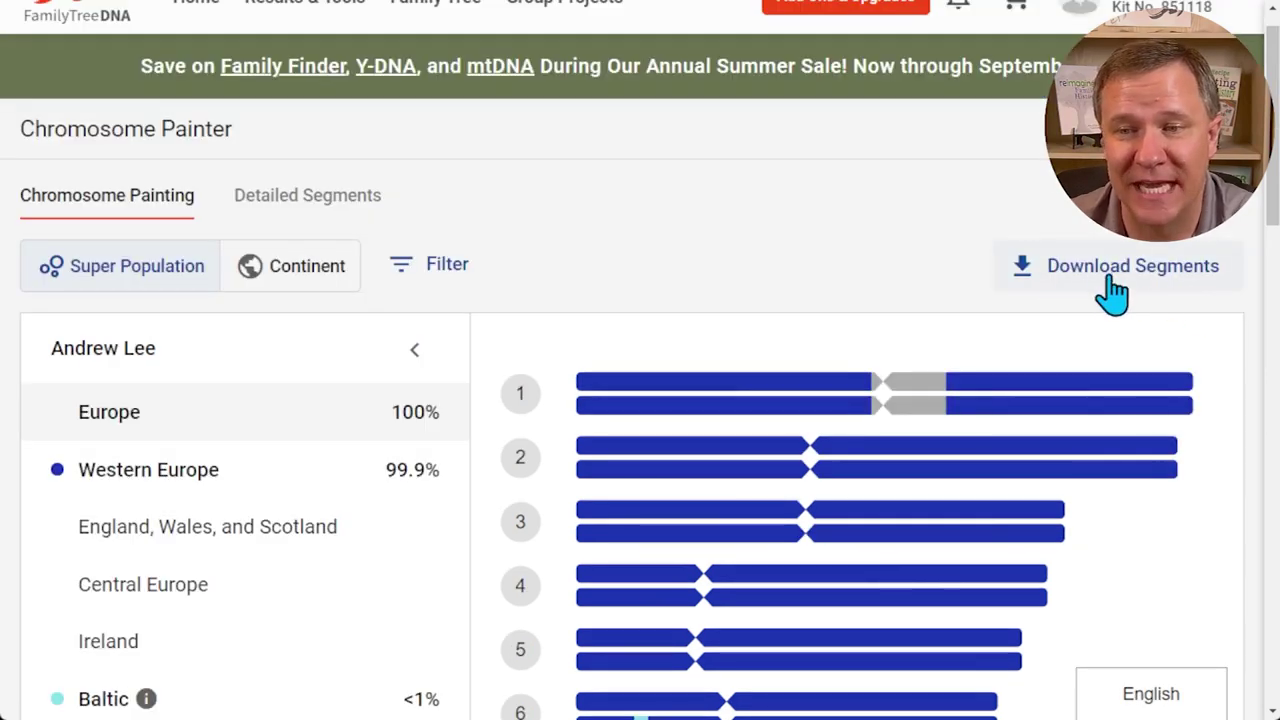
# - Download the chromosome segments and set the chromosome view to Landscape View in the filter options
pyautogui.click(1111, 280)
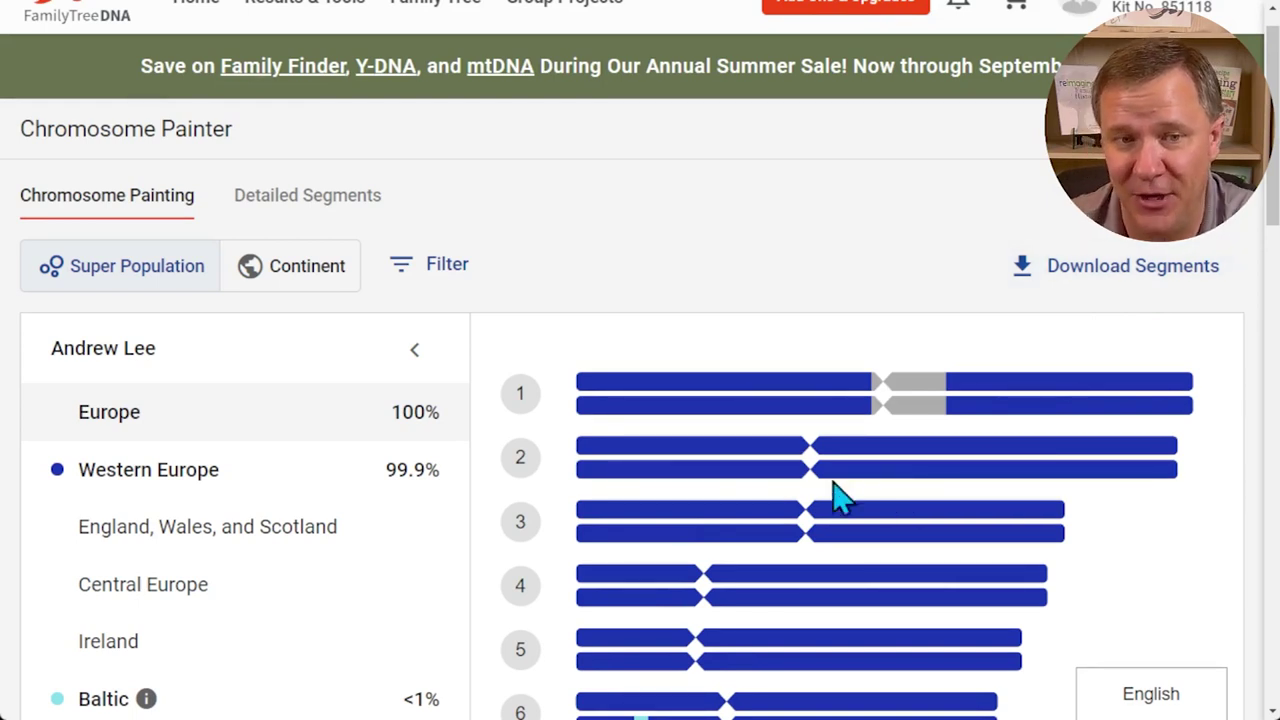
pyautogui.click(405, 266)
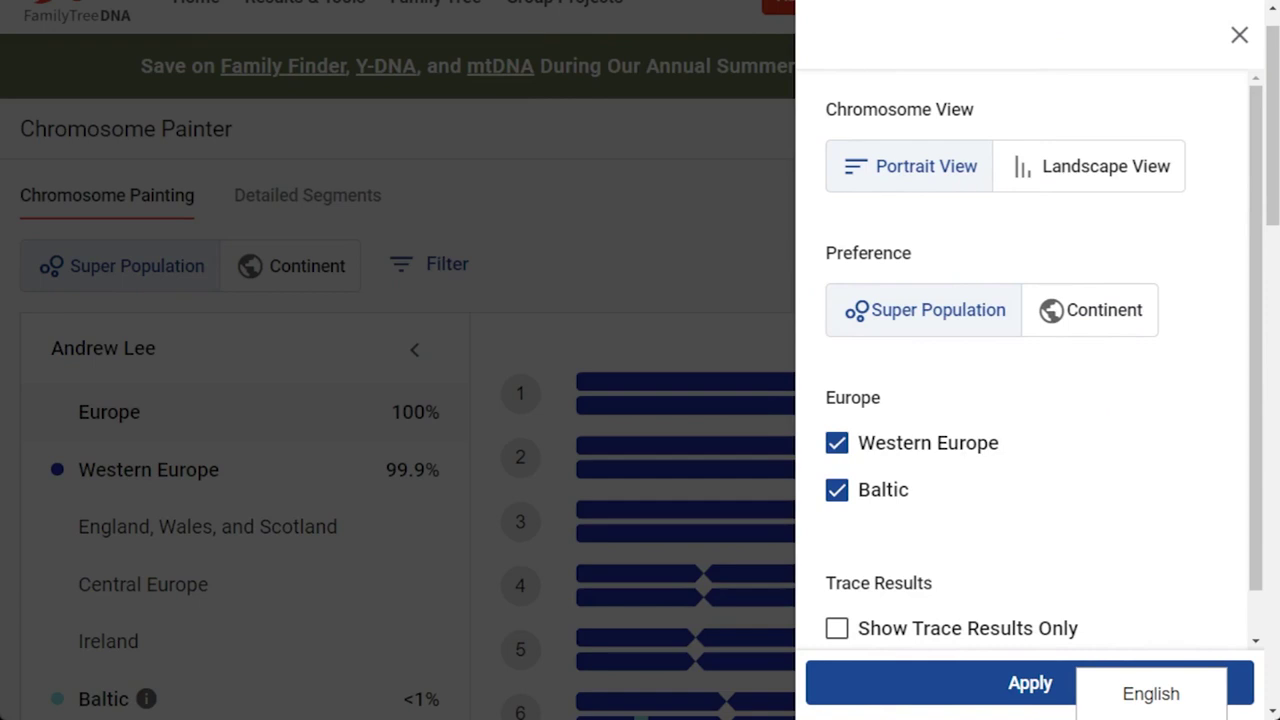
pyautogui.click(1046, 180)
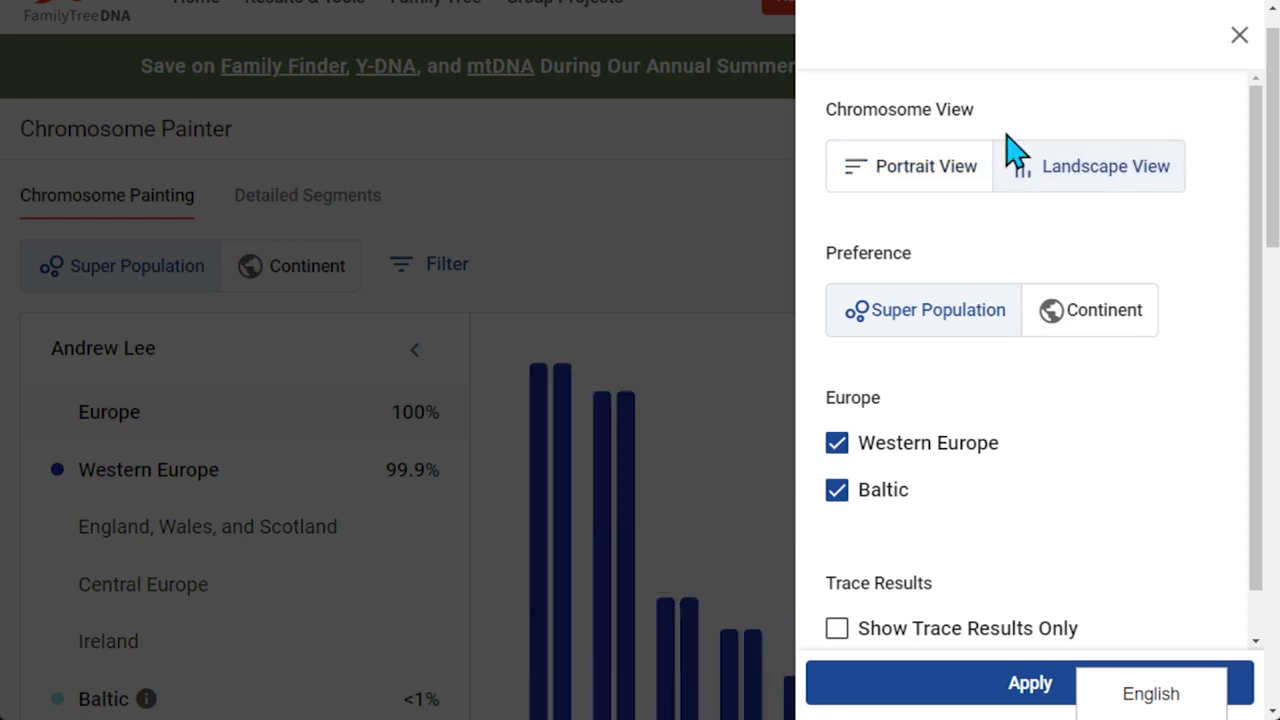
pyautogui.click(1240, 37)
# - Examine the landscape chromosome painting across all chromosomes, from chromosome 1 through chromosome 22
pyautogui.scroll(-1, 820, 286)
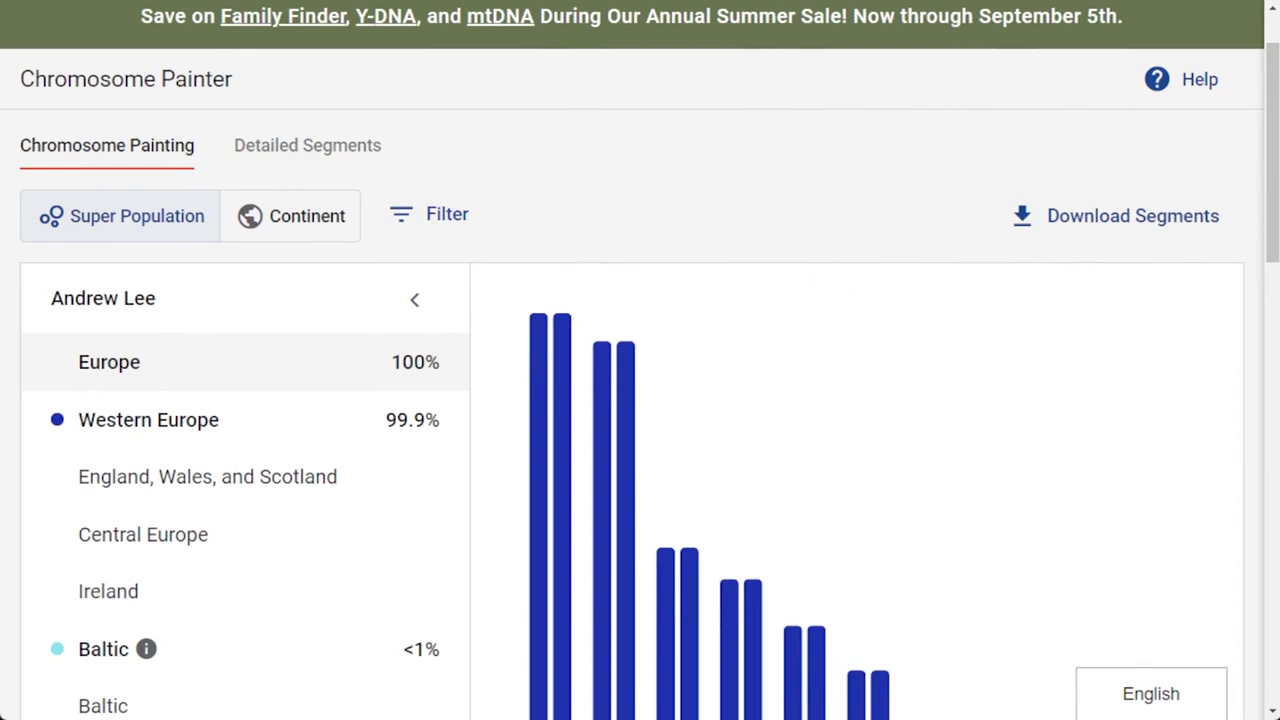
pyautogui.scroll(-4, 640, 430)
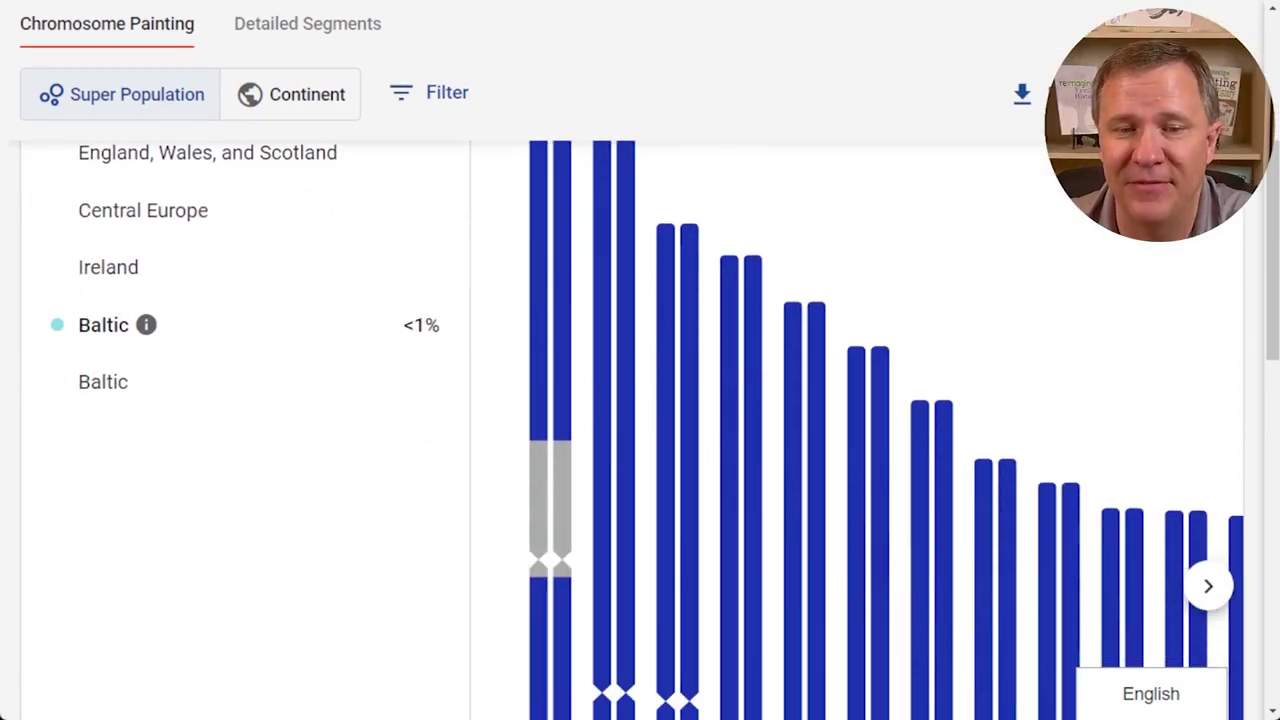
pyautogui.scroll(-5, 640, 430)
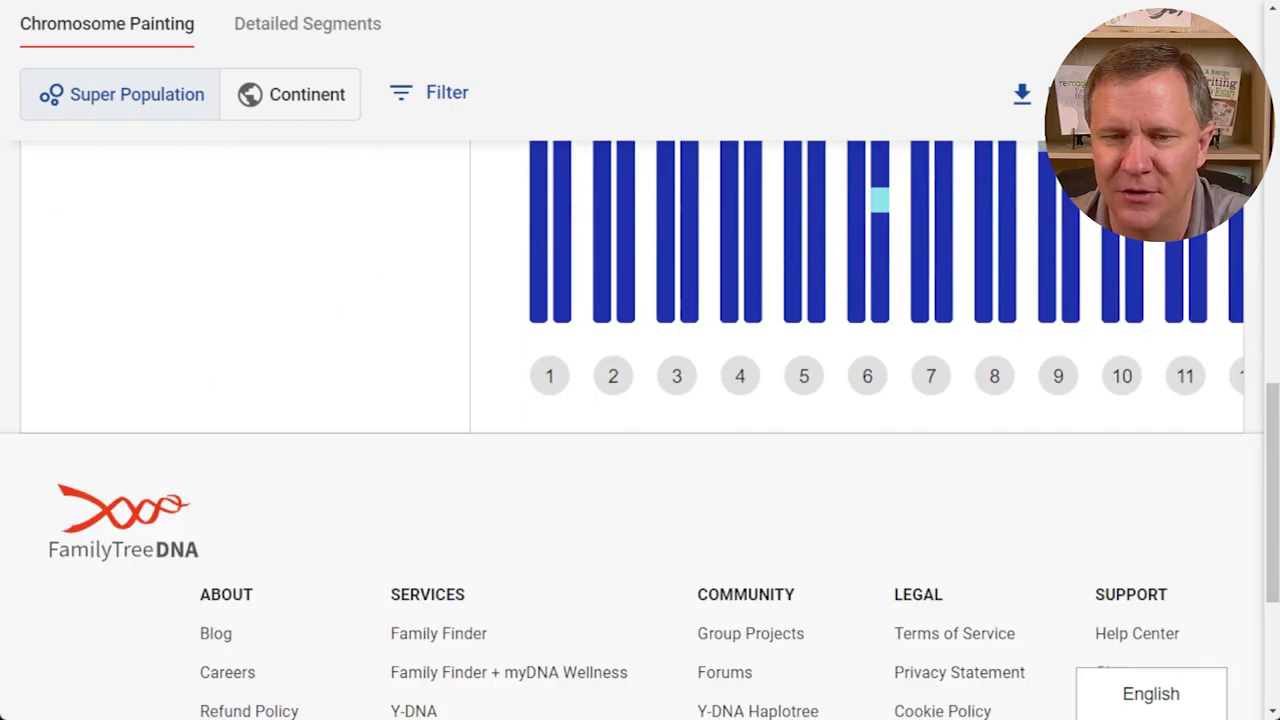
pyautogui.scroll(5, 640, 430)
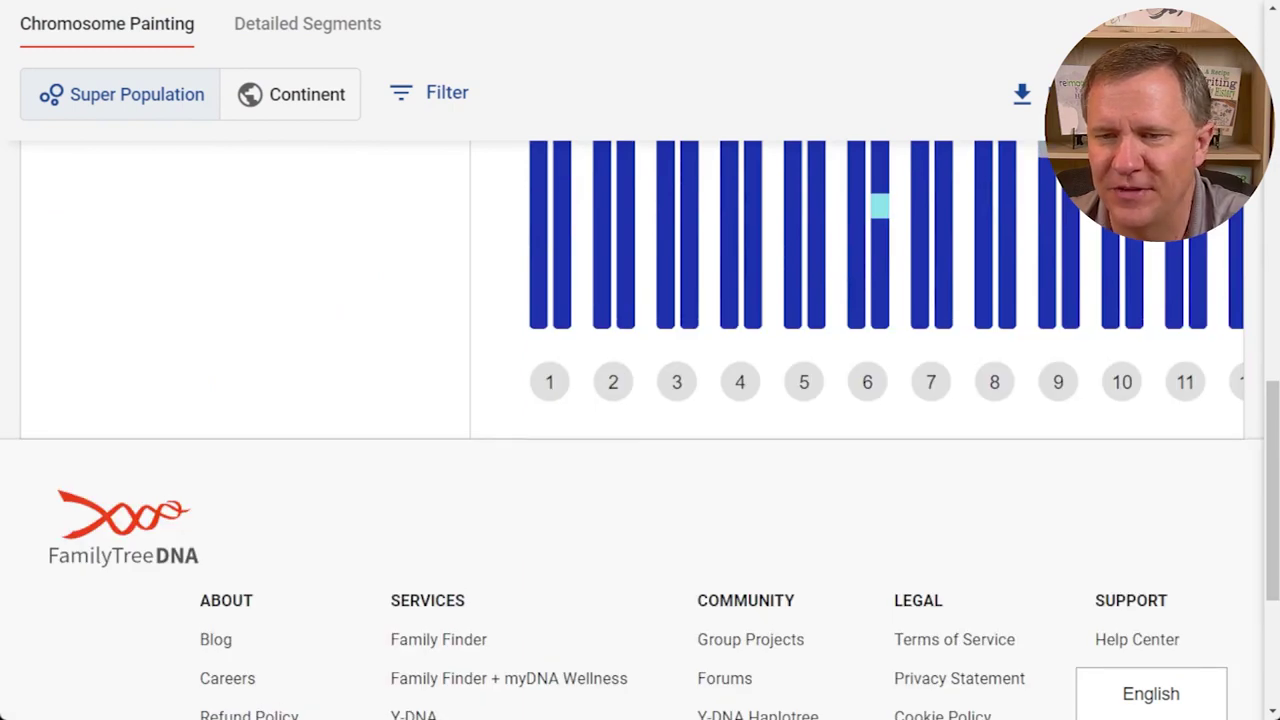
pyautogui.click(1208, 238)
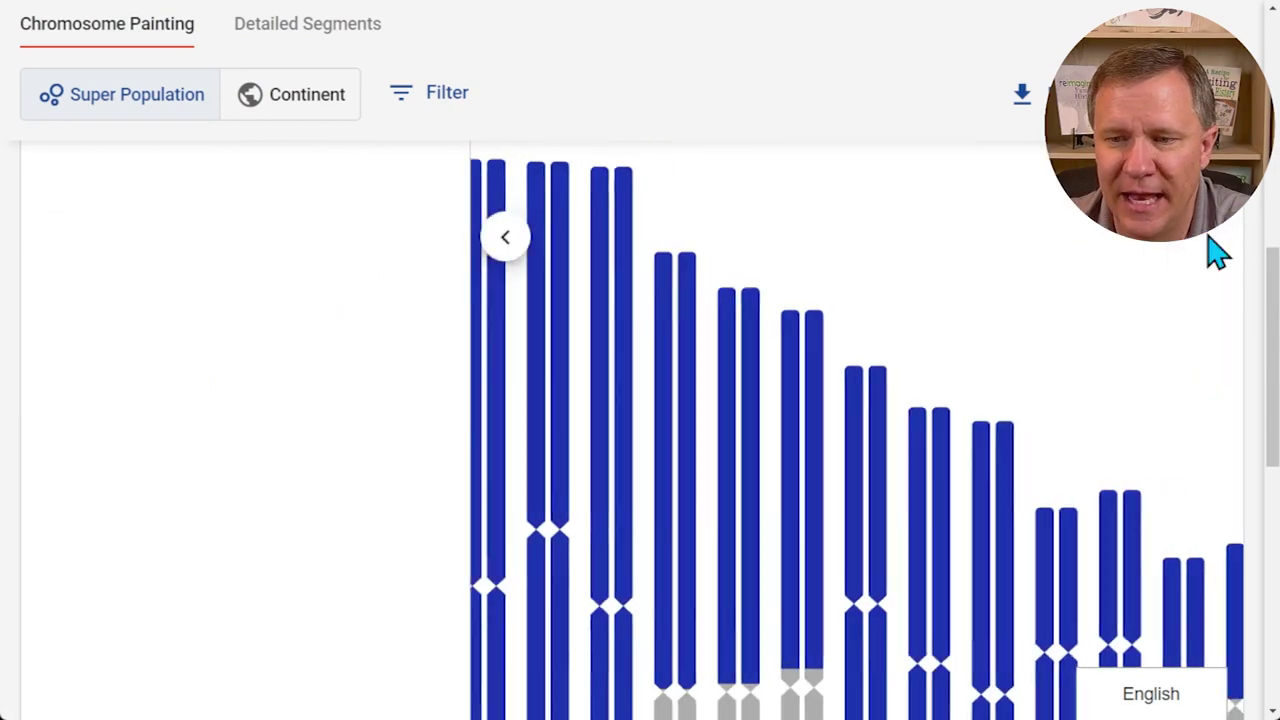
pyautogui.scroll(-3, 1140, 515)
pyautogui.scroll(-1, 1140, 515)
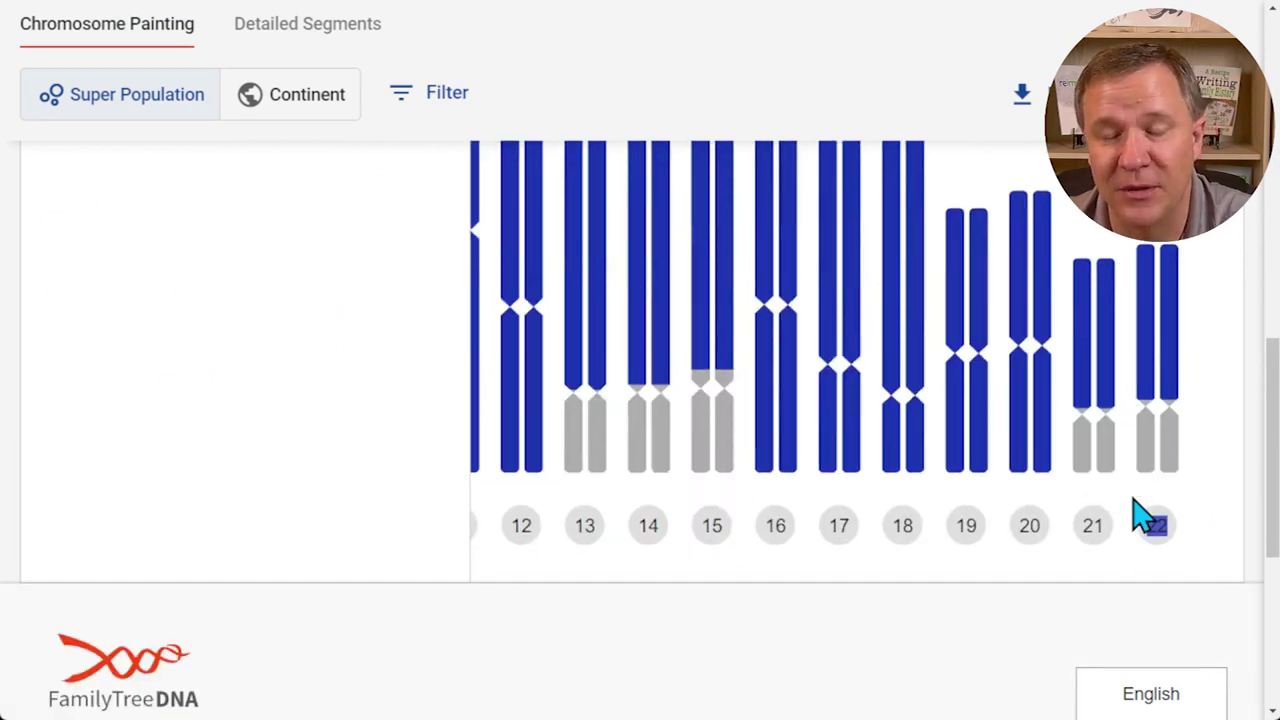
pyautogui.scroll(6, 1210, 535)
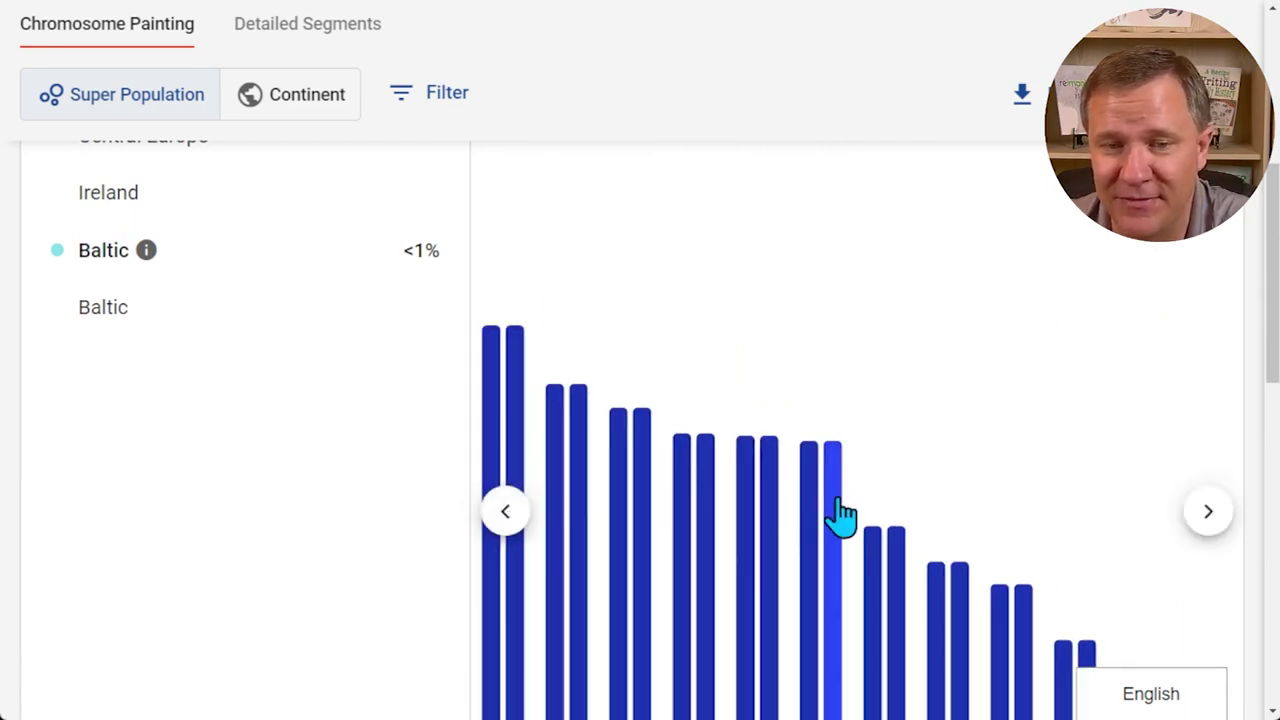
pyautogui.scroll(-3, 840, 515)
pyautogui.scroll(-4, 840, 515)
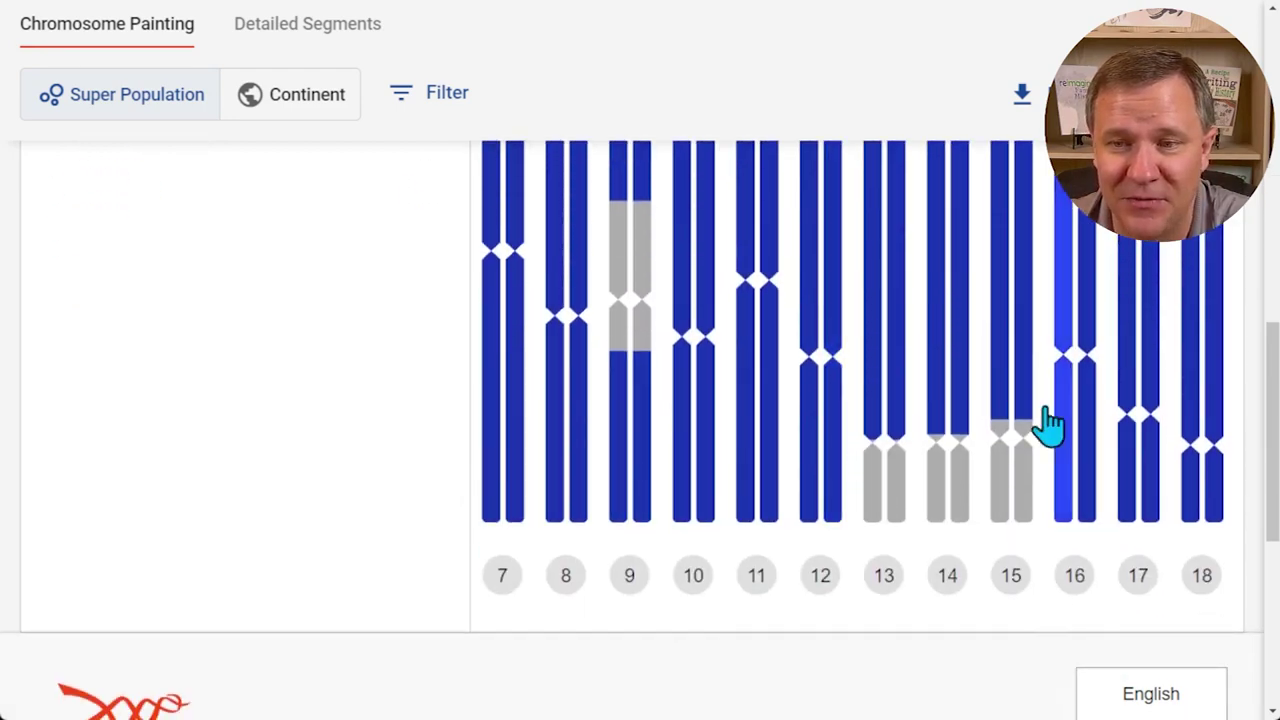
pyautogui.scroll(1, 1066, 540)
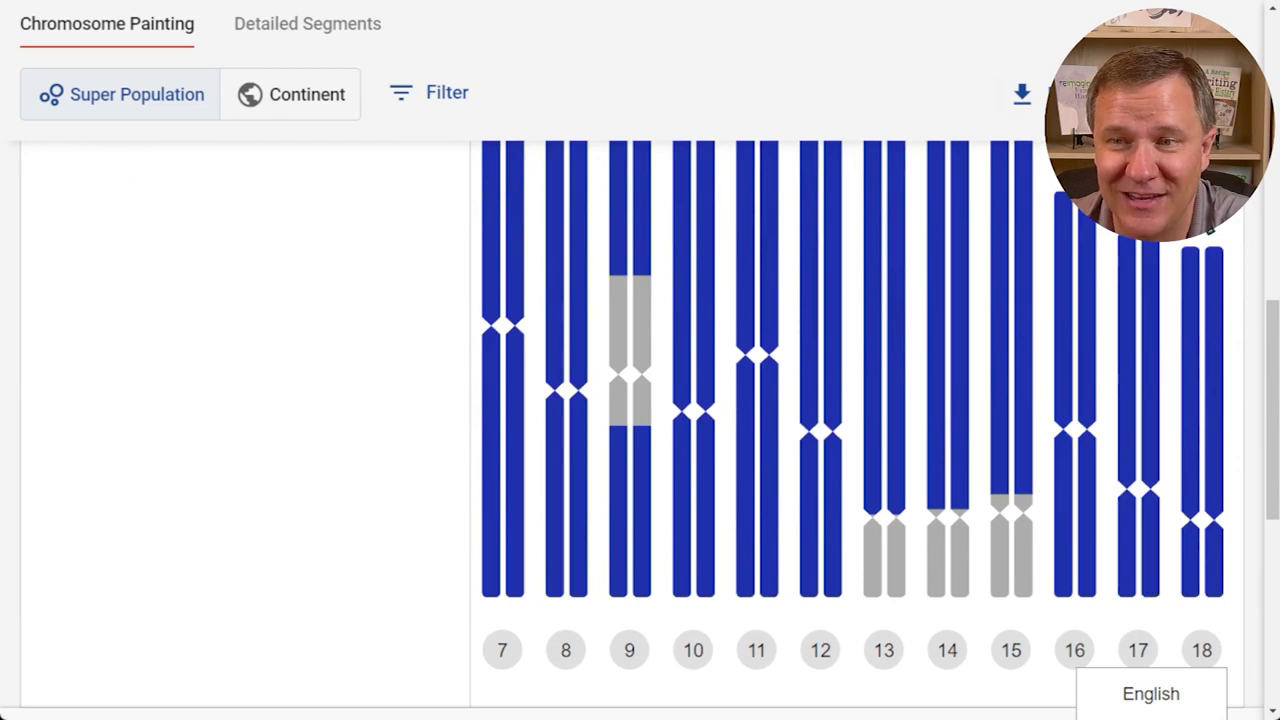
# - In the filter options, switch the preference to Continent and back to Super Population
pyautogui.scroll(2, 1185, 295)
pyautogui.click(1213, 235)
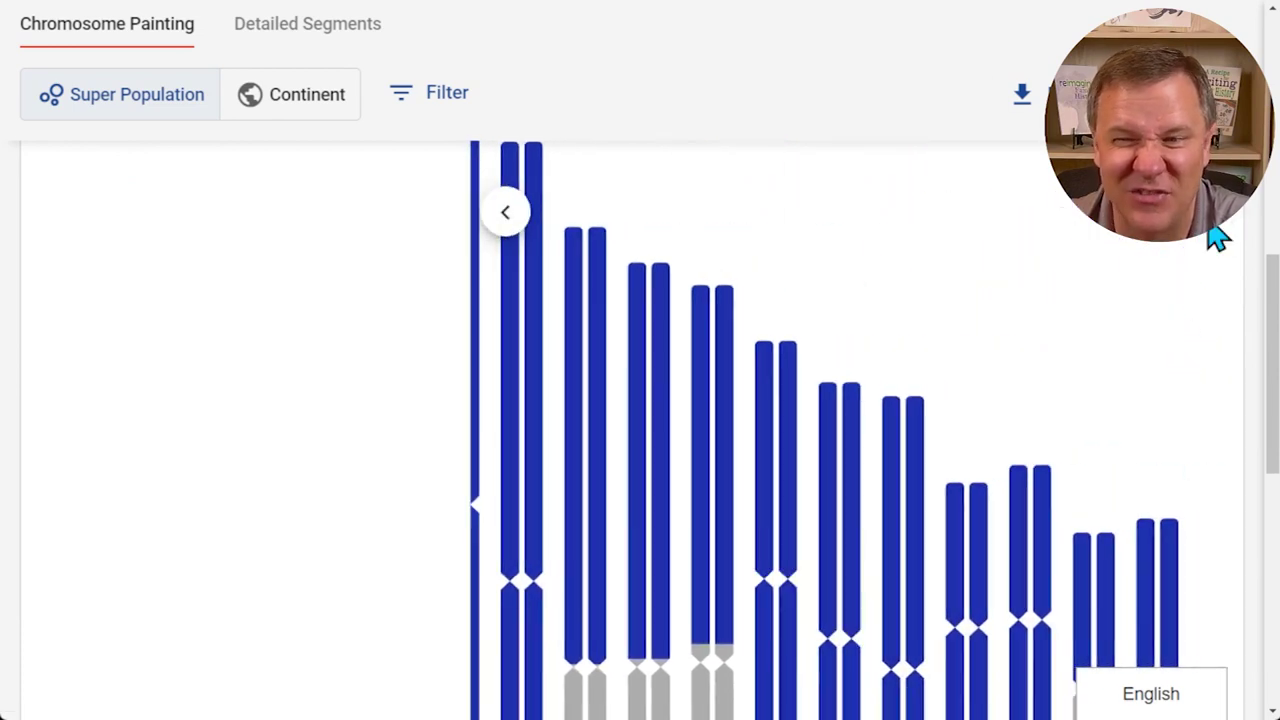
pyautogui.scroll(4, 1063, 320)
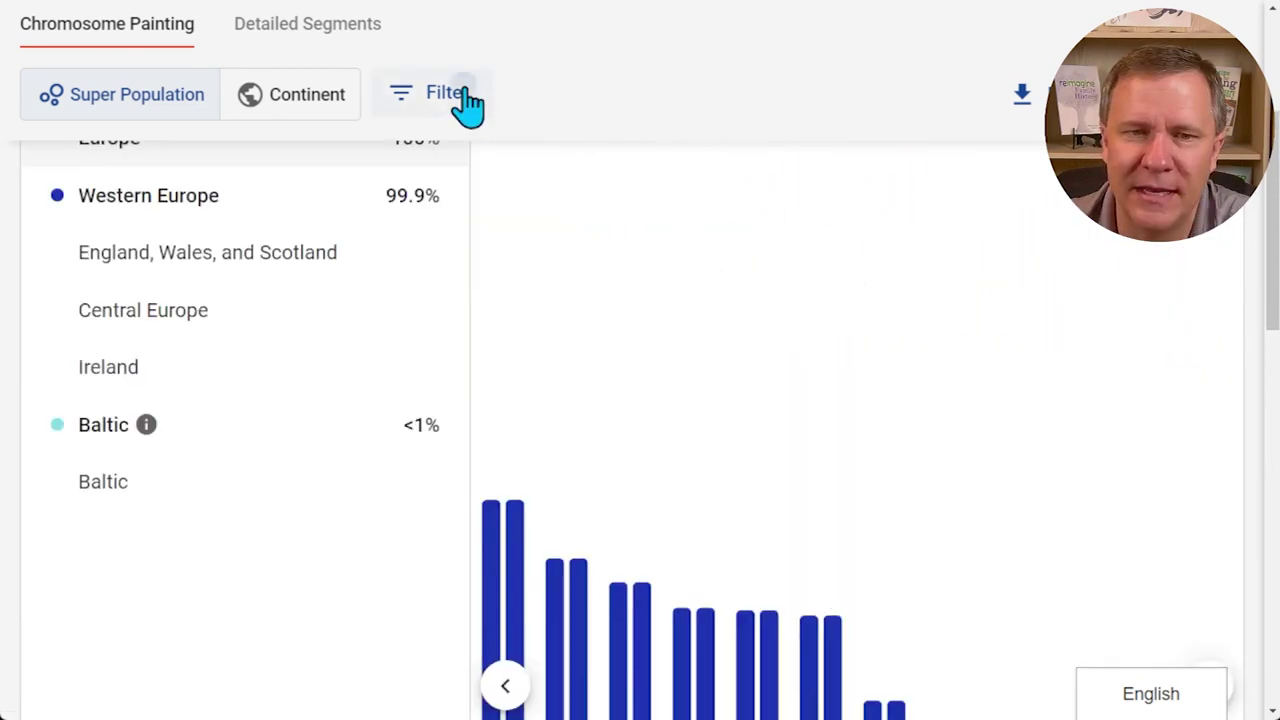
pyautogui.click(462, 100)
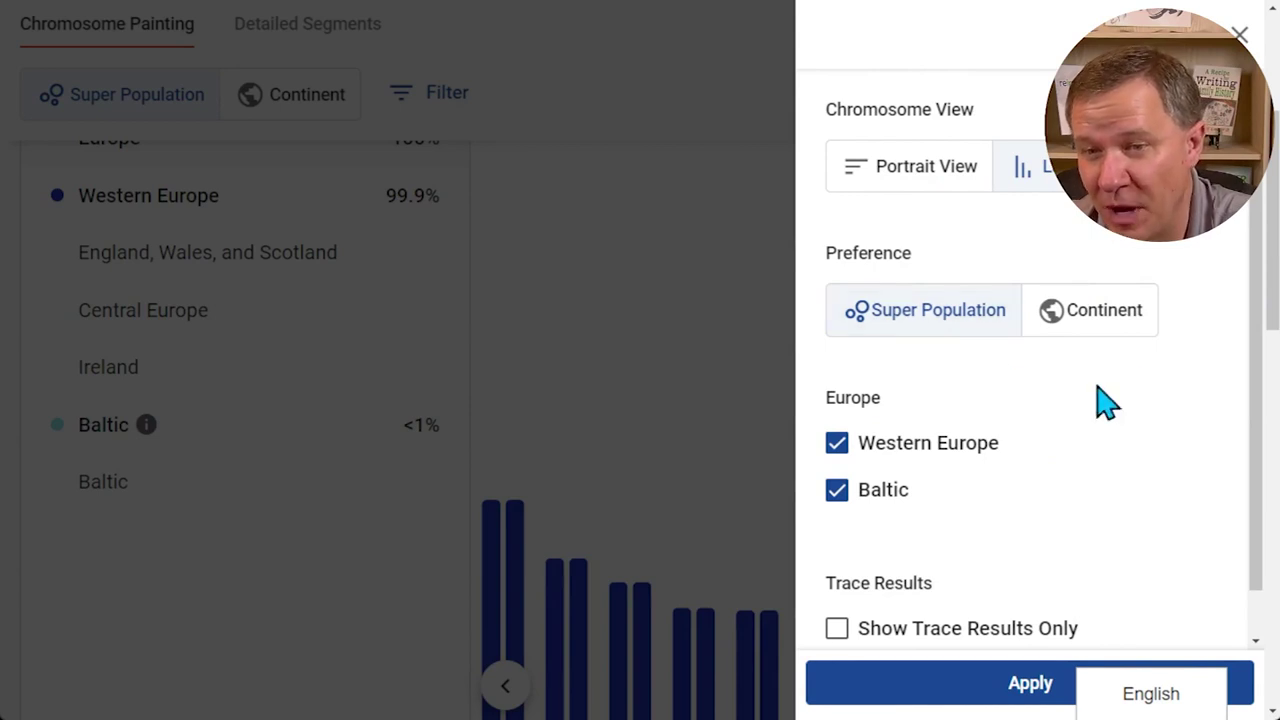
pyautogui.click(1085, 325)
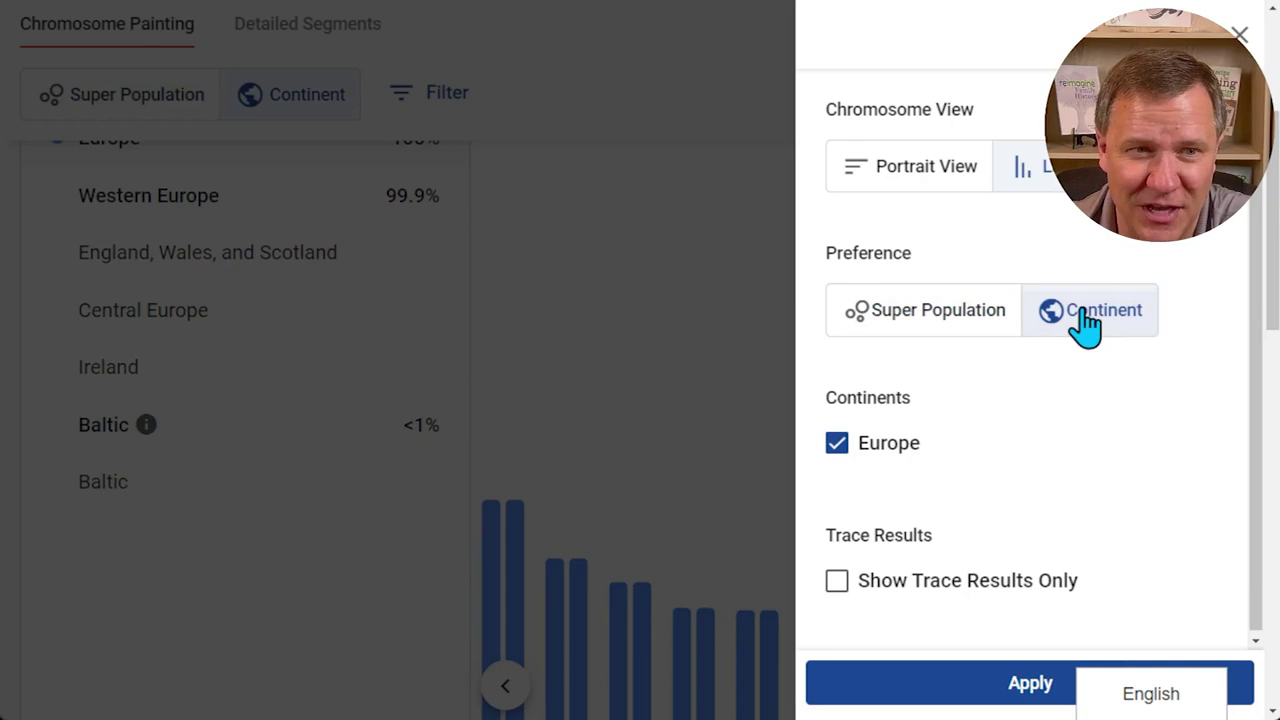
pyautogui.click(960, 337)
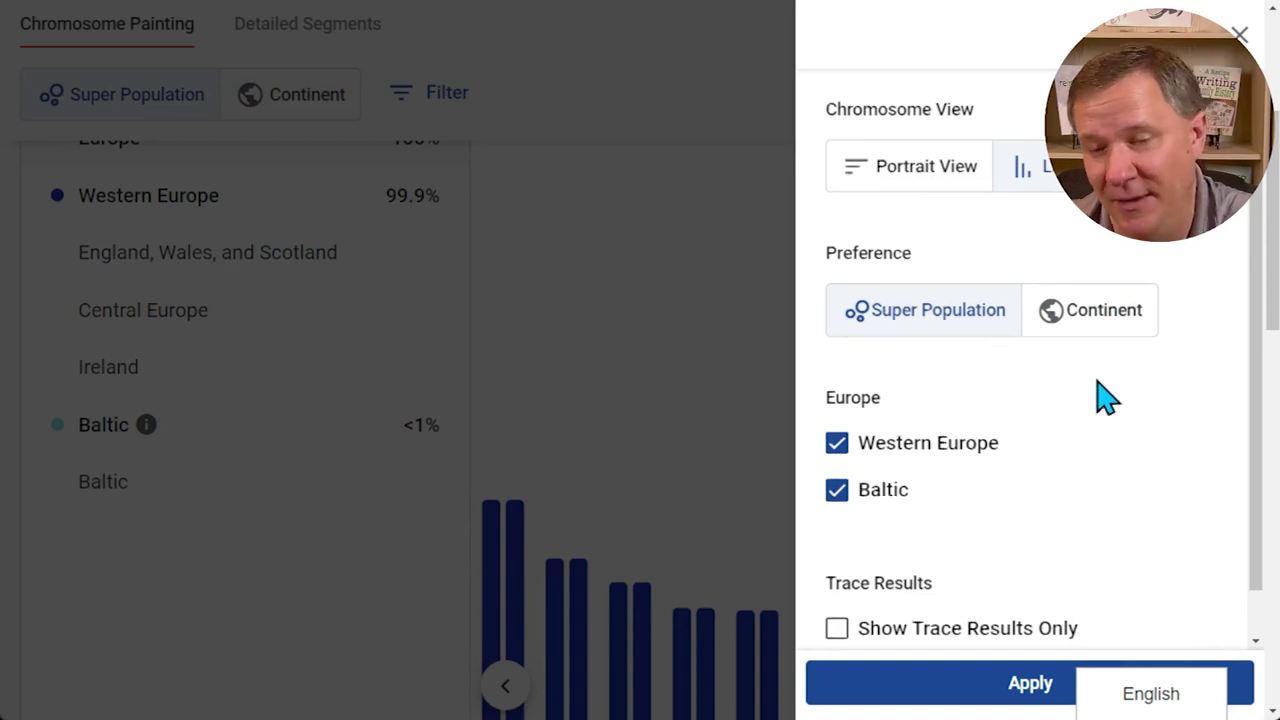
# - Filter out Western Europe so only Baltic is painted, apply the filter, and look for the Baltic segment across the chromosomes
pyautogui.scroll(-1, 1100, 395)
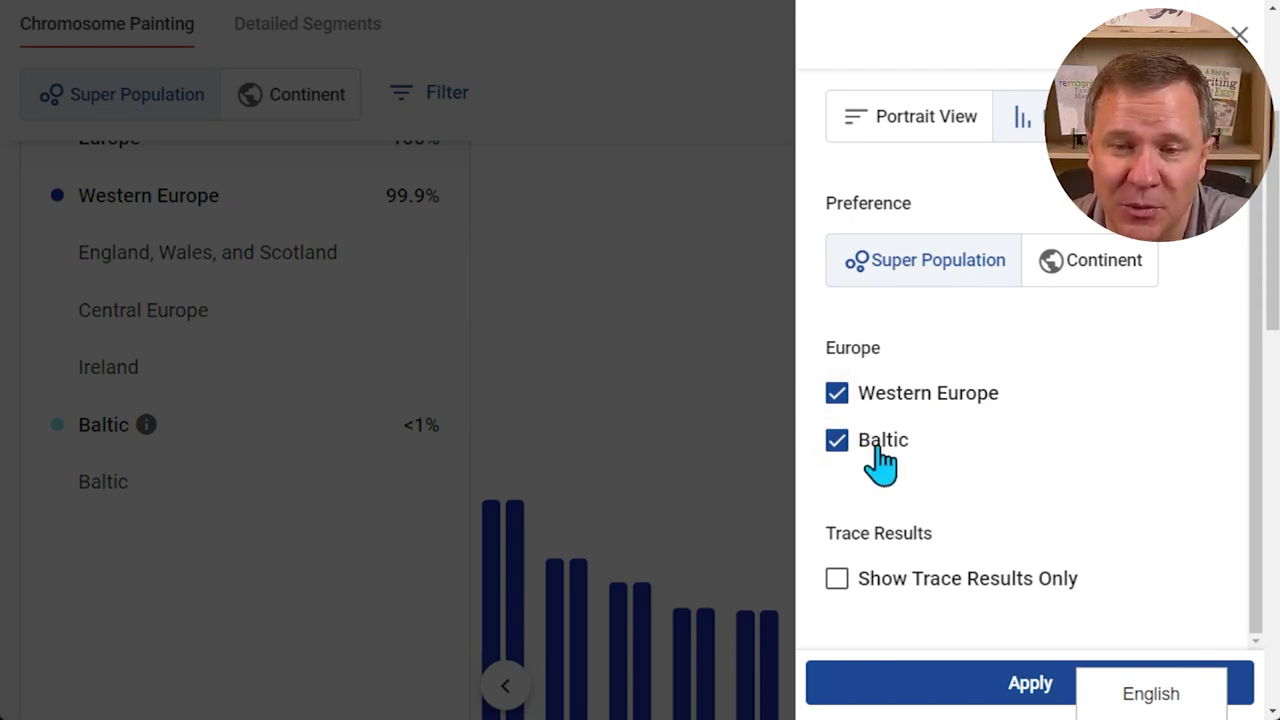
pyautogui.click(836, 393)
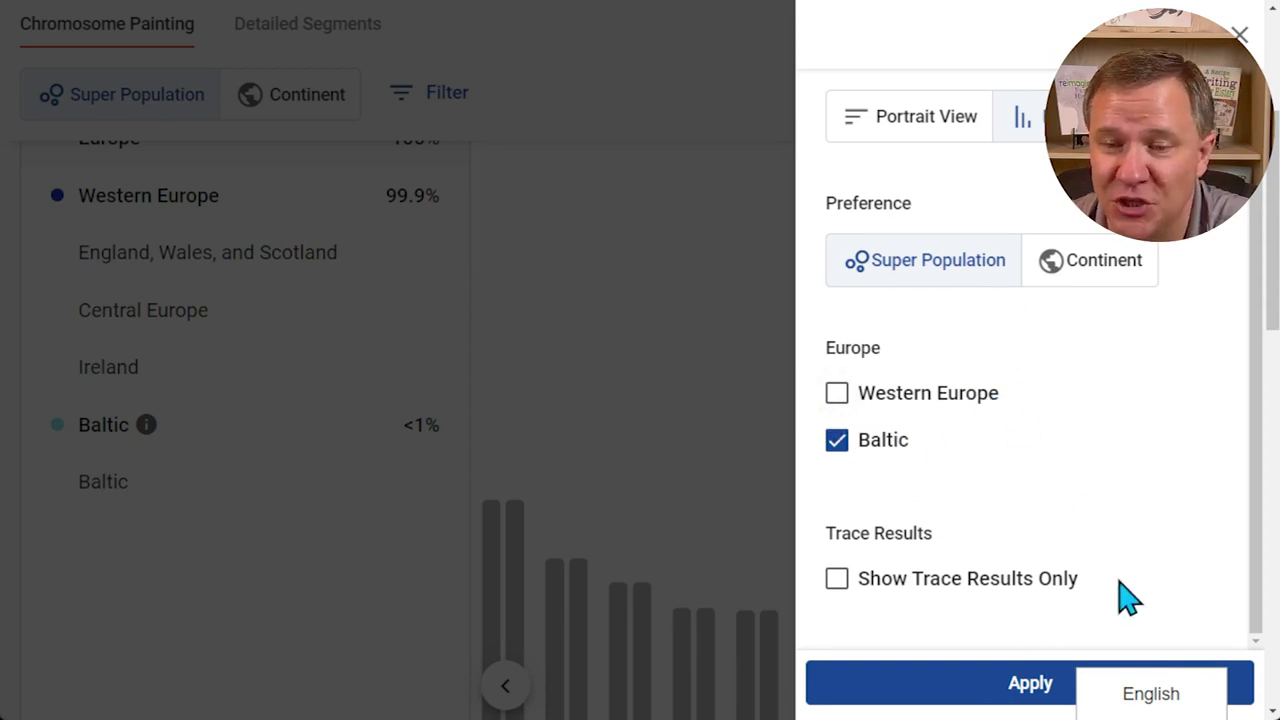
pyautogui.click(1023, 686)
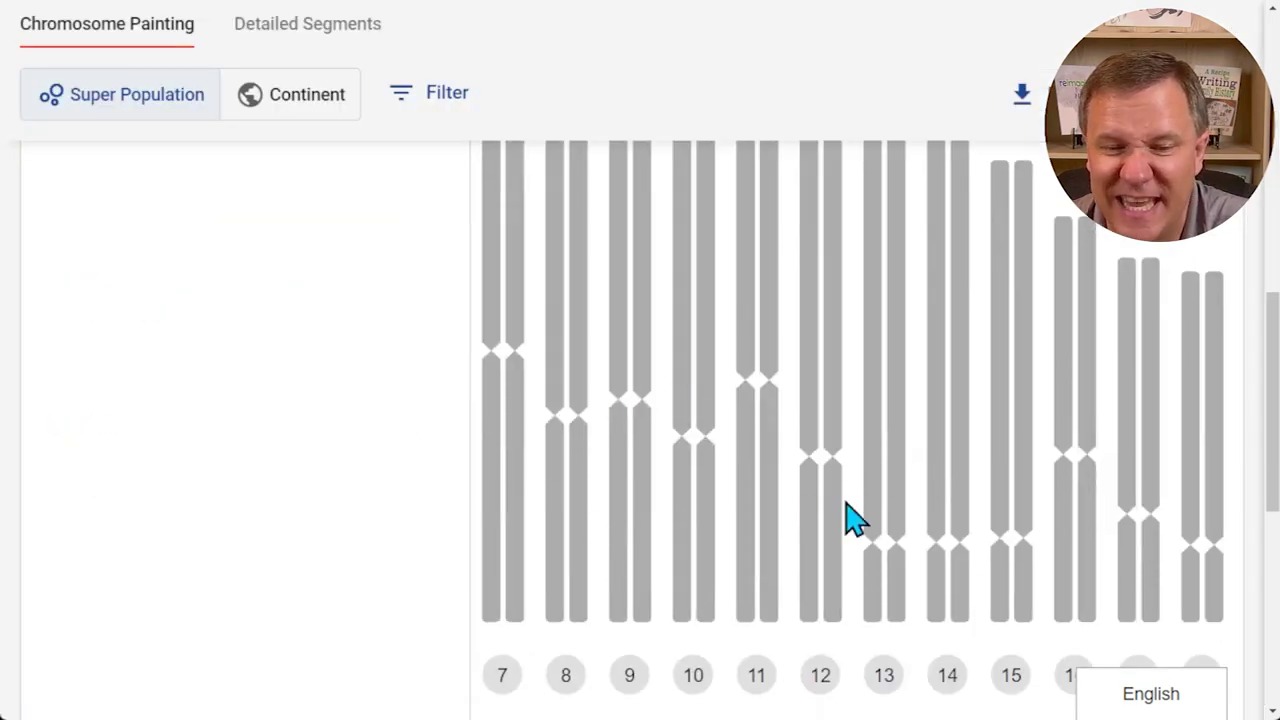
pyautogui.scroll(-2, 1086, 595)
pyautogui.scroll(1, 778, 455)
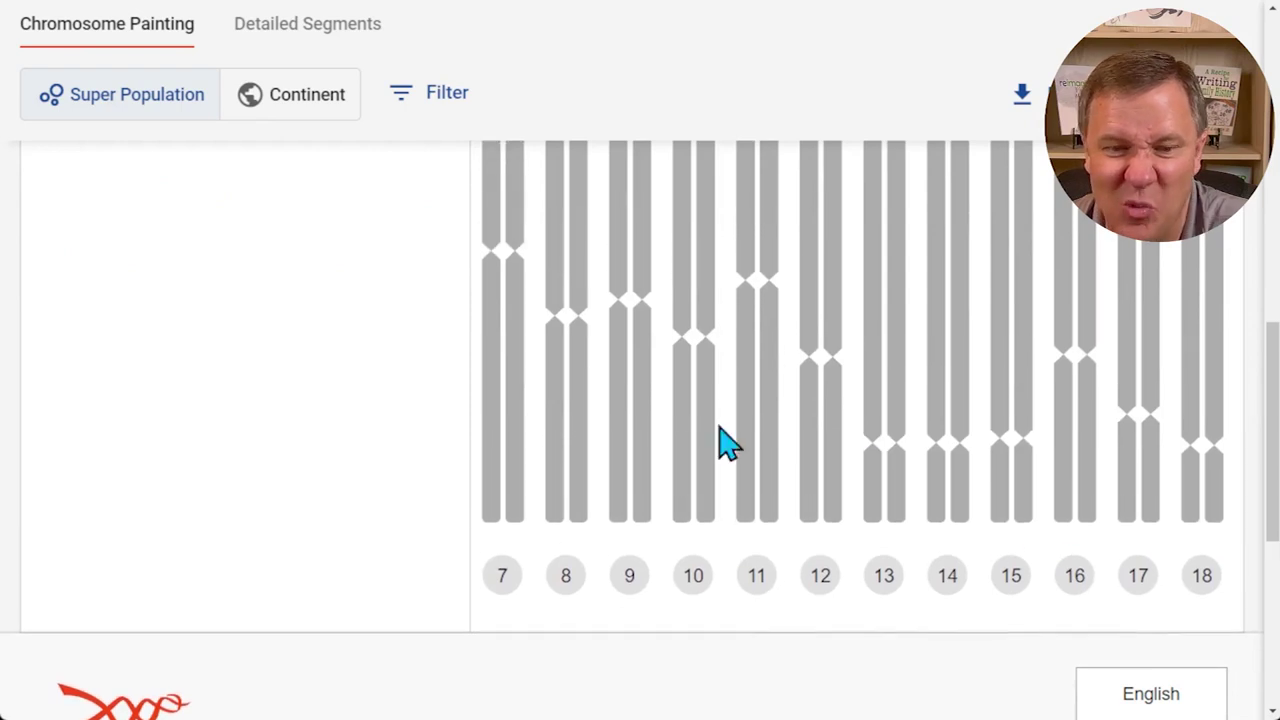
pyautogui.scroll(2, 990, 450)
pyautogui.click(509, 157)
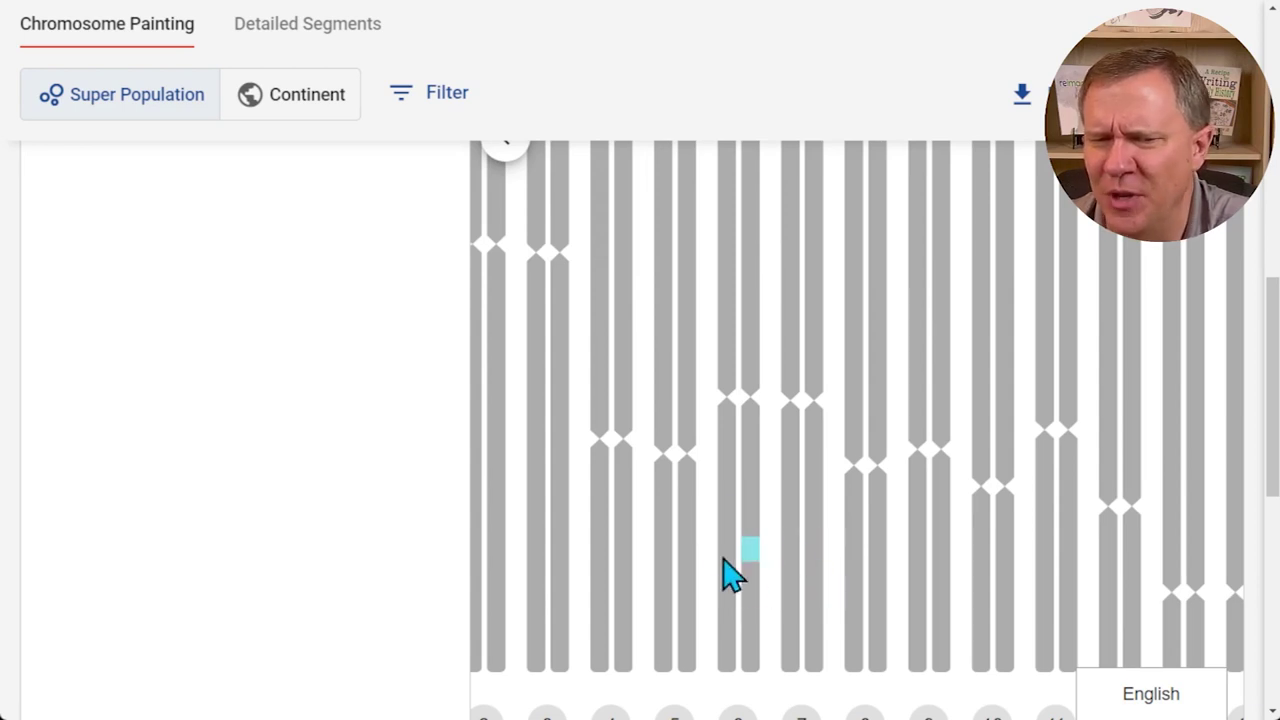
pyautogui.scroll(1, 848, 340)
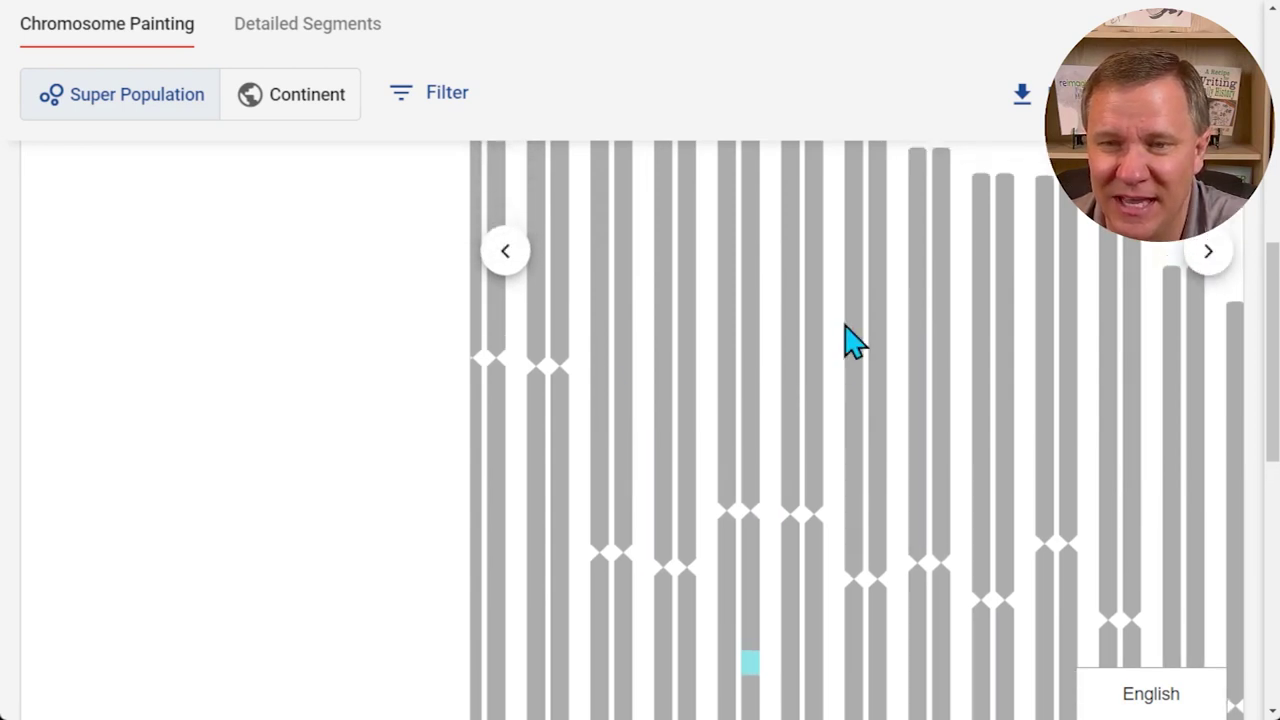
# - Apply the Show Trace Results Only filter and review the trace segment from the first chromosomes onward
pyautogui.scroll(1, 848, 340)
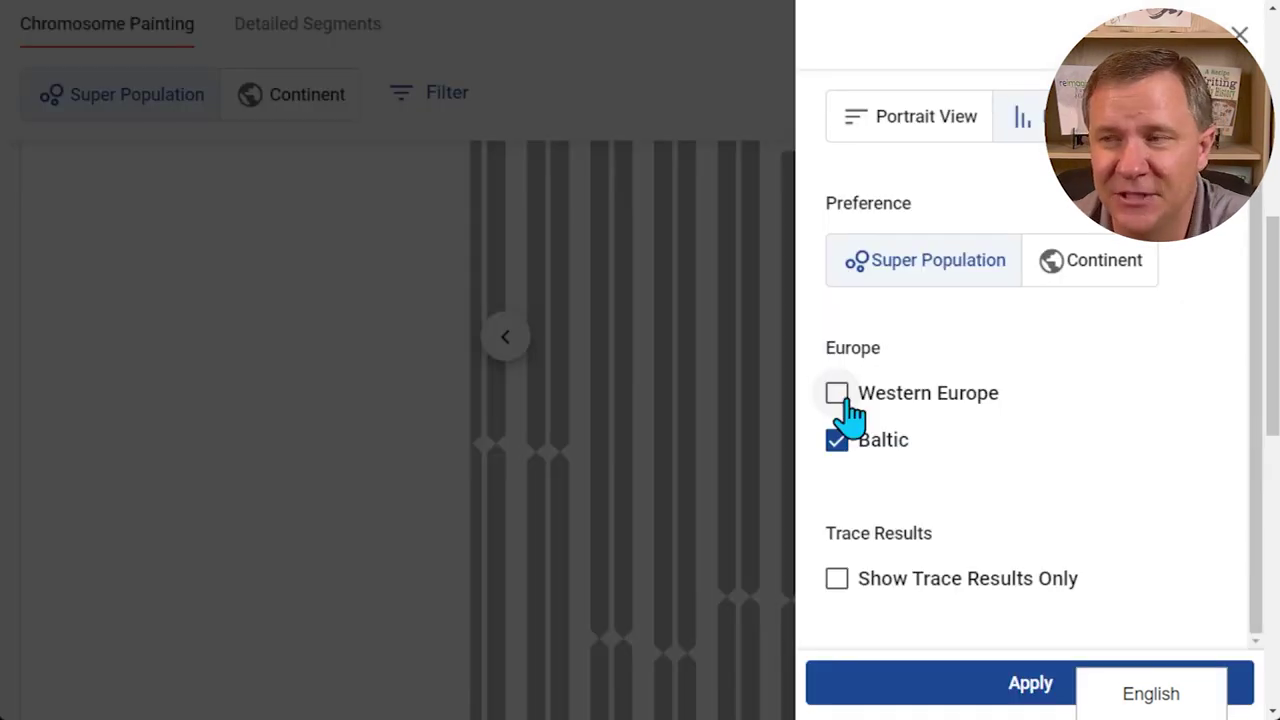
pyautogui.click(840, 400)
pyautogui.click(842, 590)
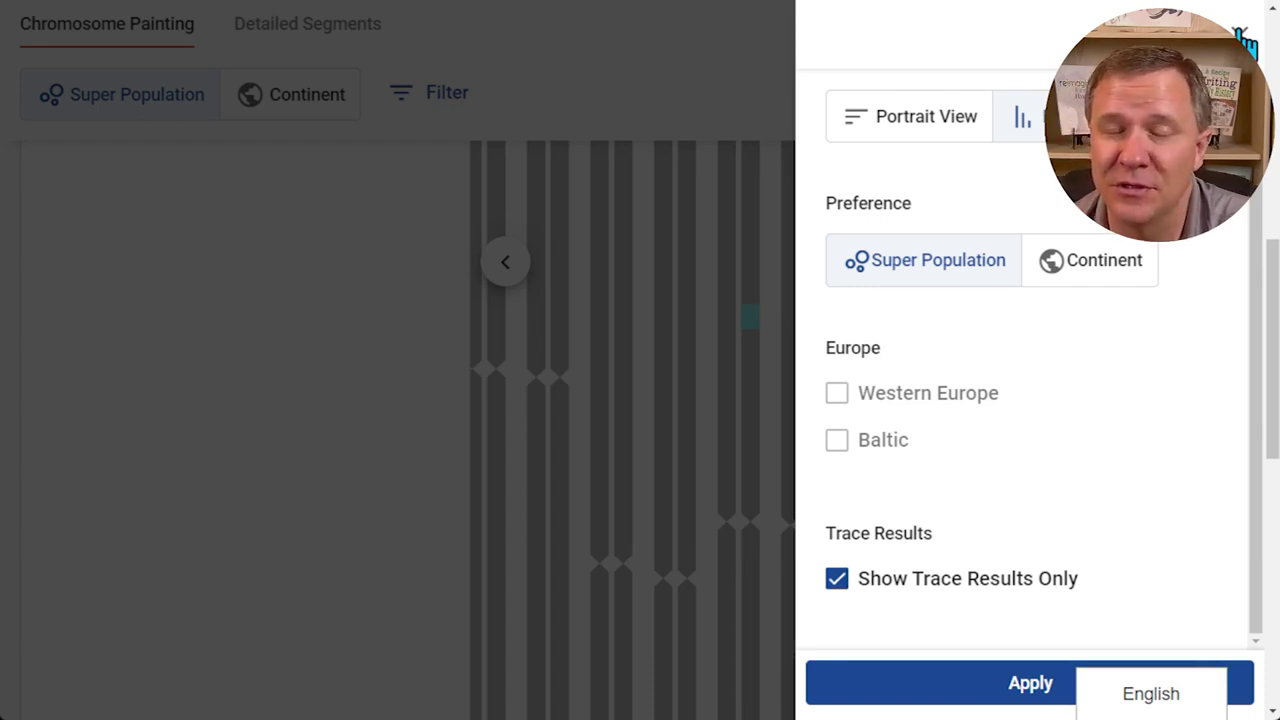
pyautogui.click(1000, 688)
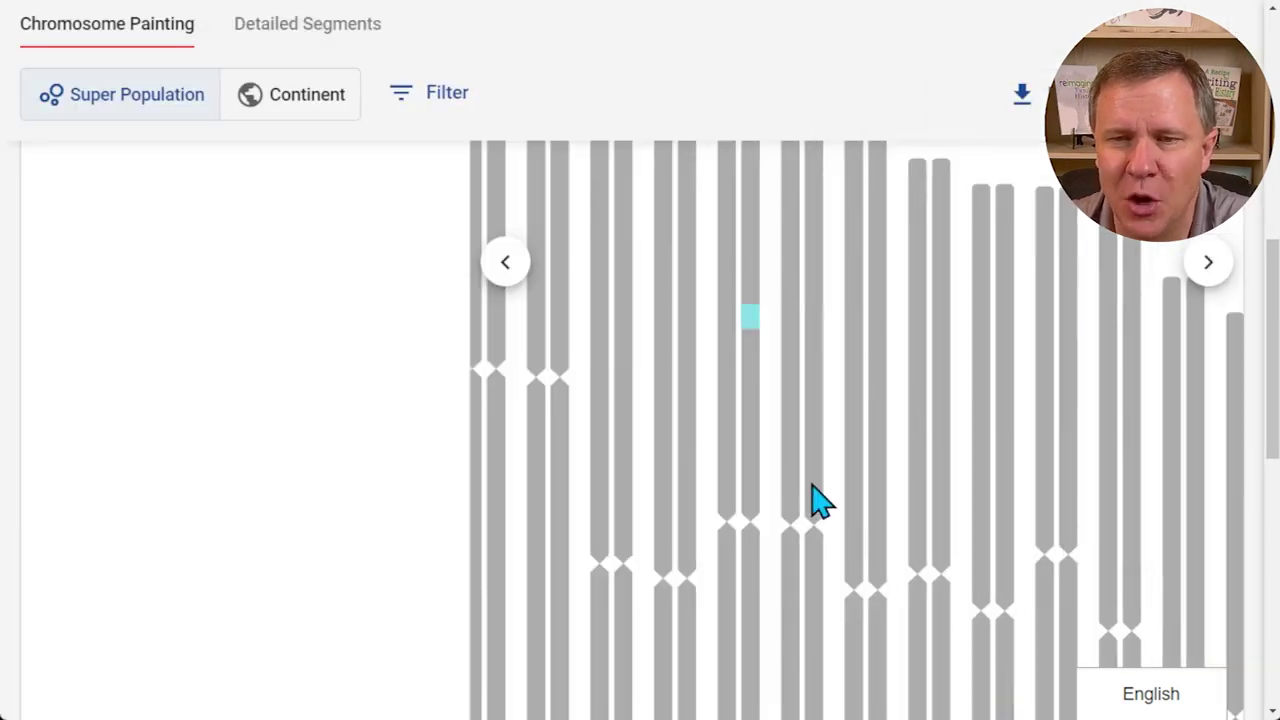
pyautogui.scroll(-2, 857, 486)
pyautogui.scroll(4, 858, 472)
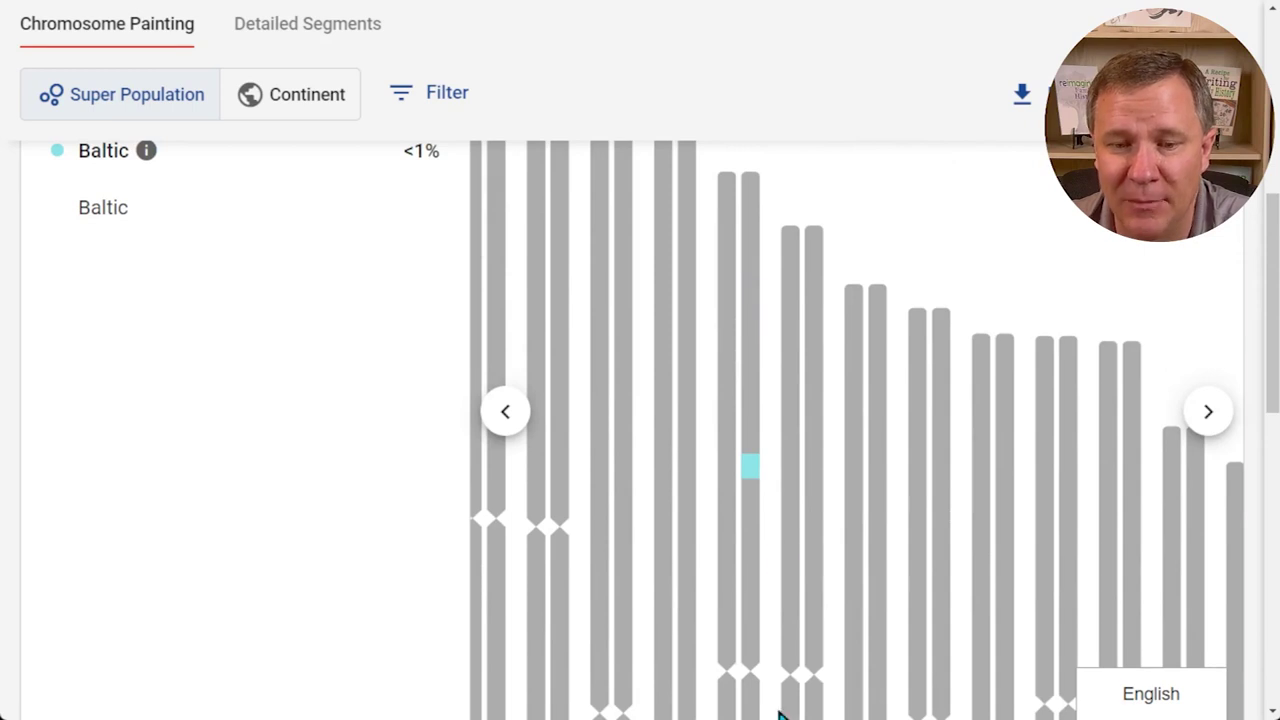
pyautogui.click(510, 418)
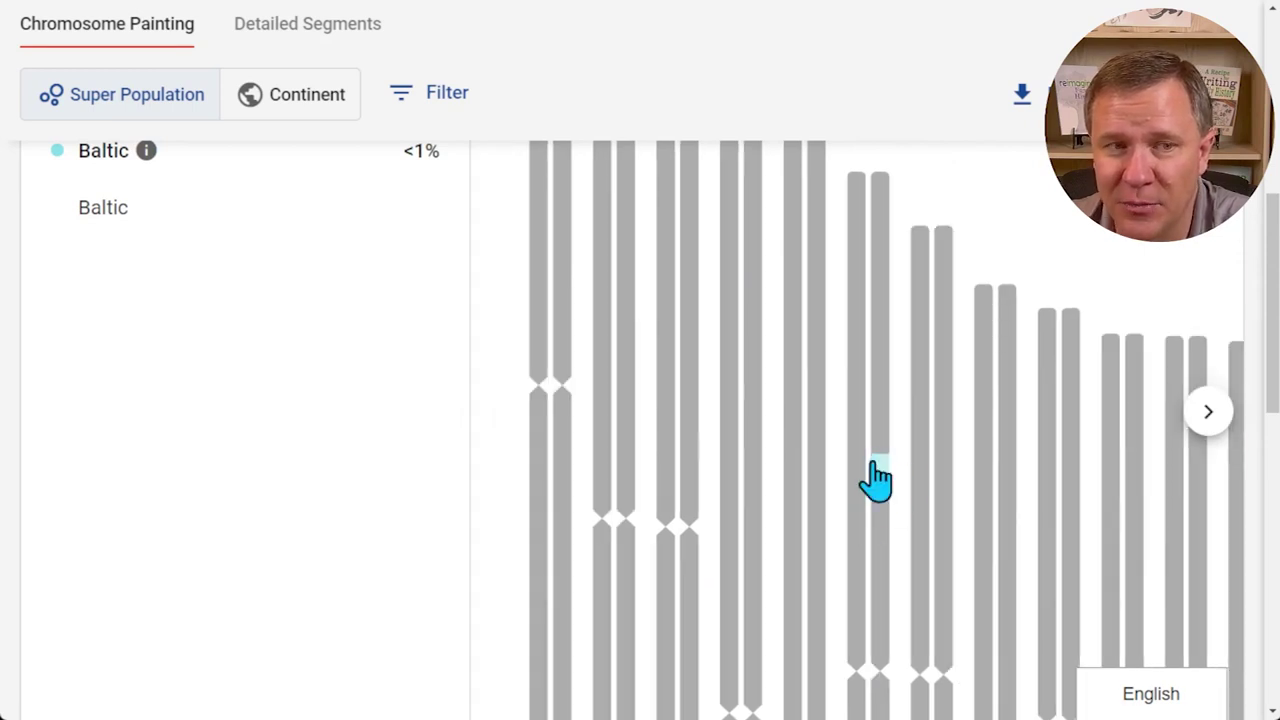
# - Turn off Show Trace Results Only and apply the filter with both Western Europe and Baltic included
pyautogui.scroll(-5, 962, 481)
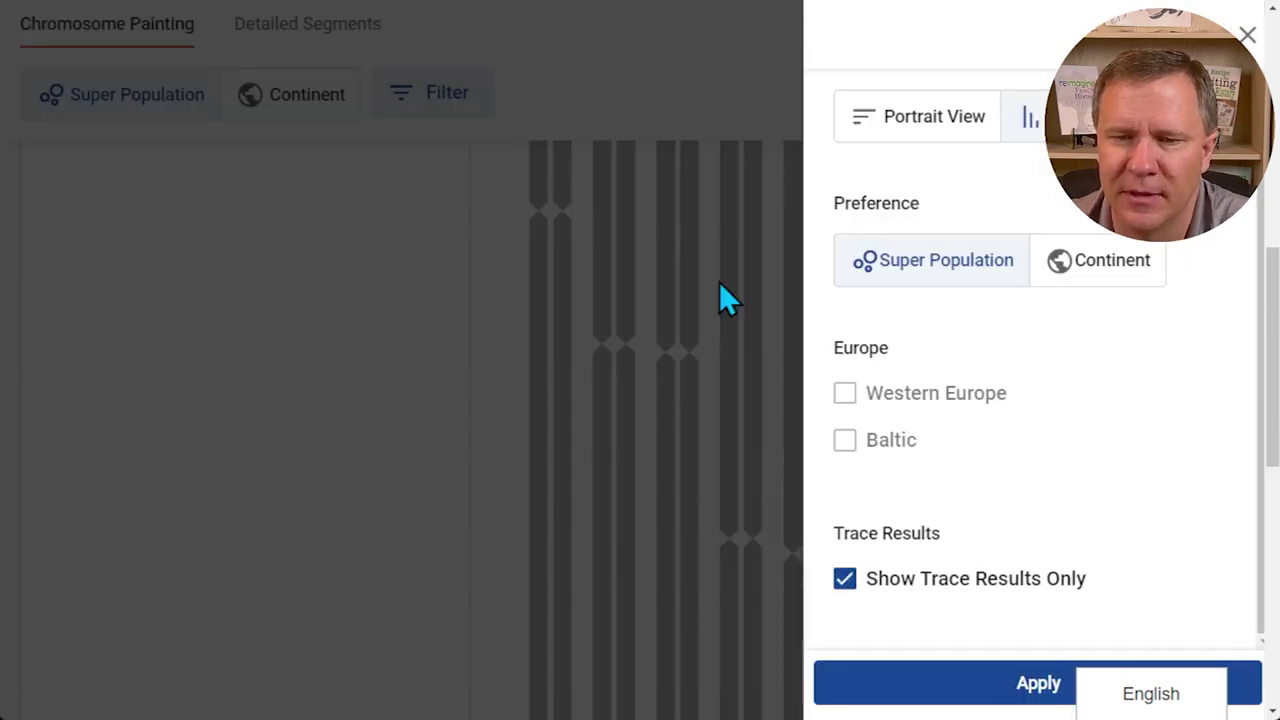
pyautogui.click(836, 580)
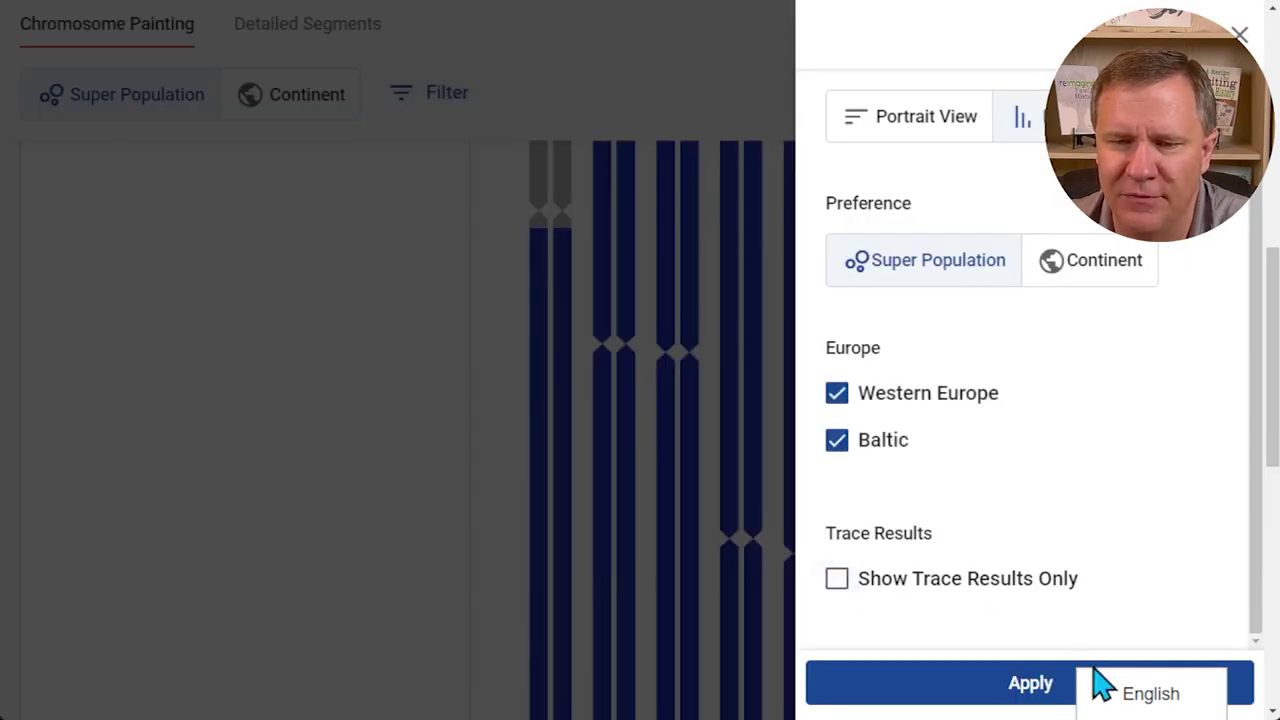
pyautogui.click(1022, 690)
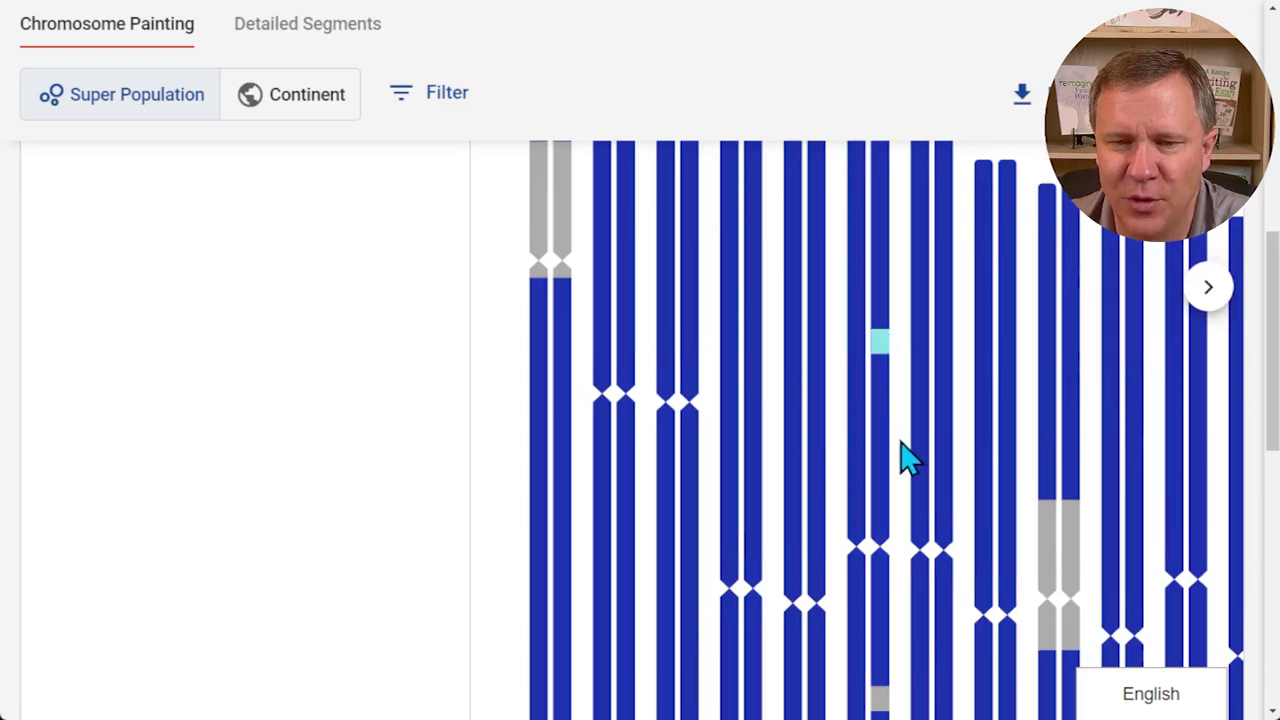
# - Compare the painted Baltic segment with its entry in the population list, highlighting the Baltic percentage
pyautogui.scroll(-3, 903, 457)
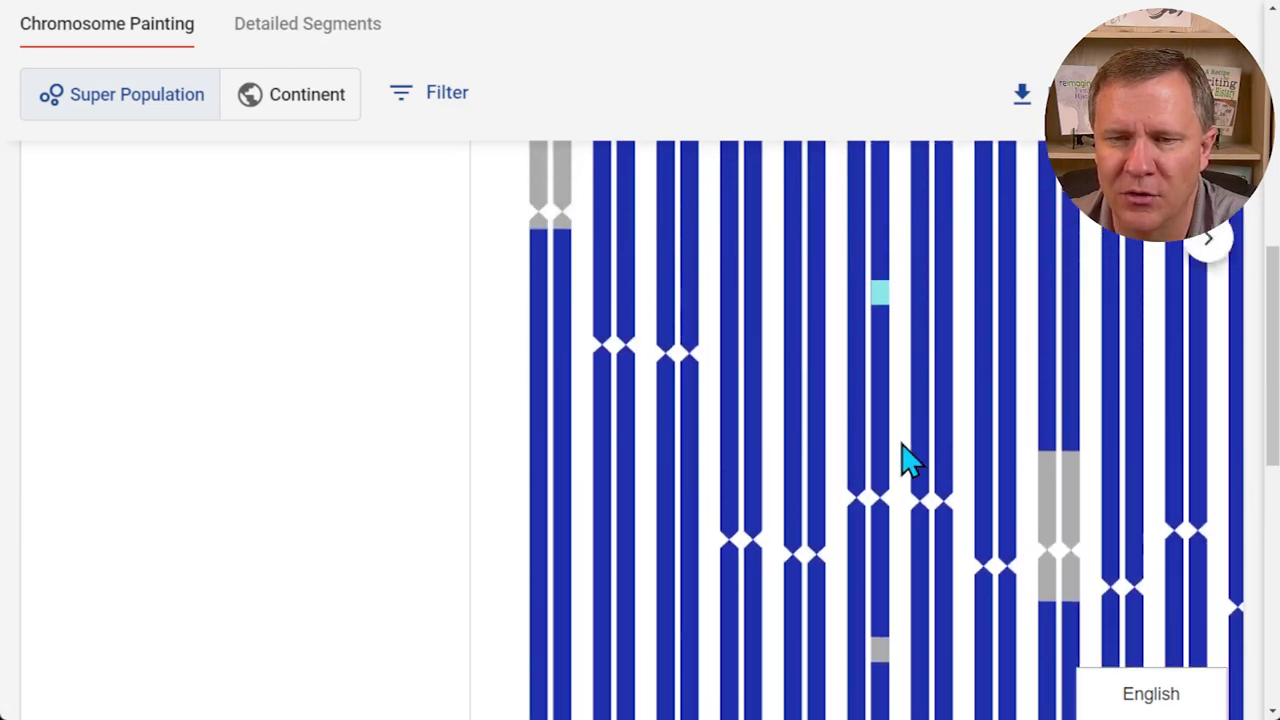
pyautogui.scroll(3, 903, 457)
pyautogui.scroll(2, 286, 286)
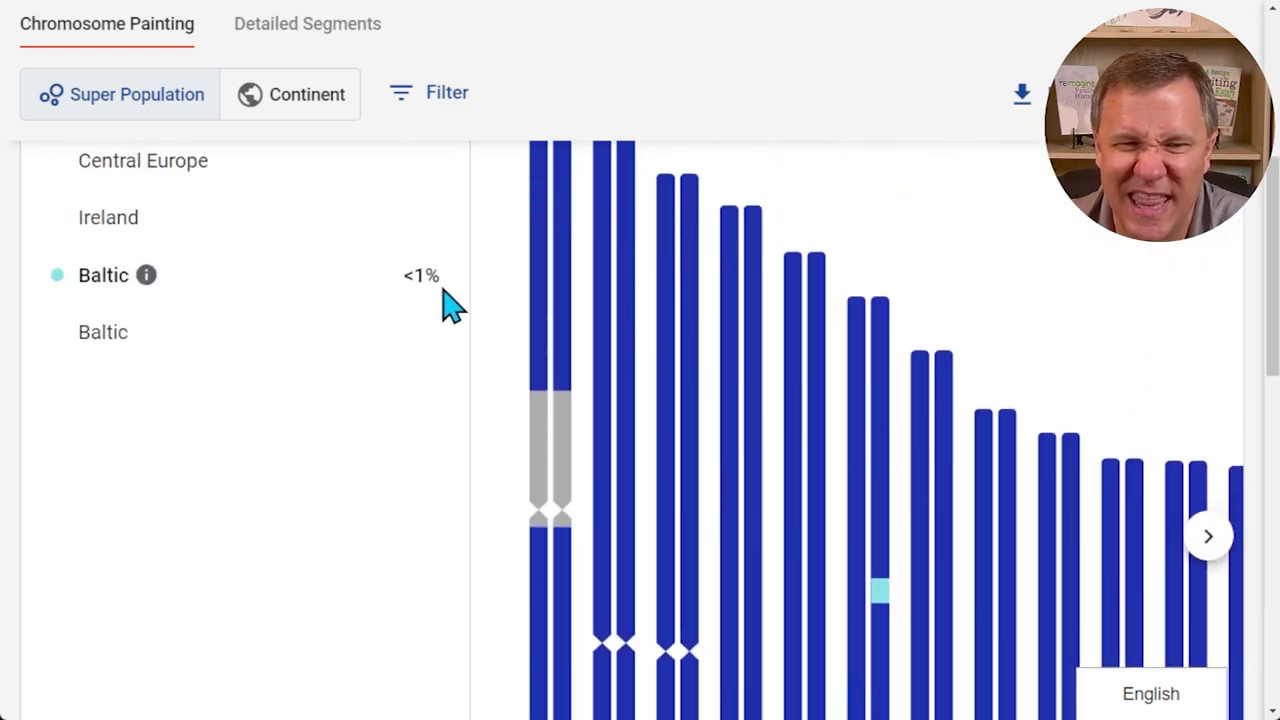
pyautogui.moveTo(443, 289); pyautogui.dragTo(405, 293)
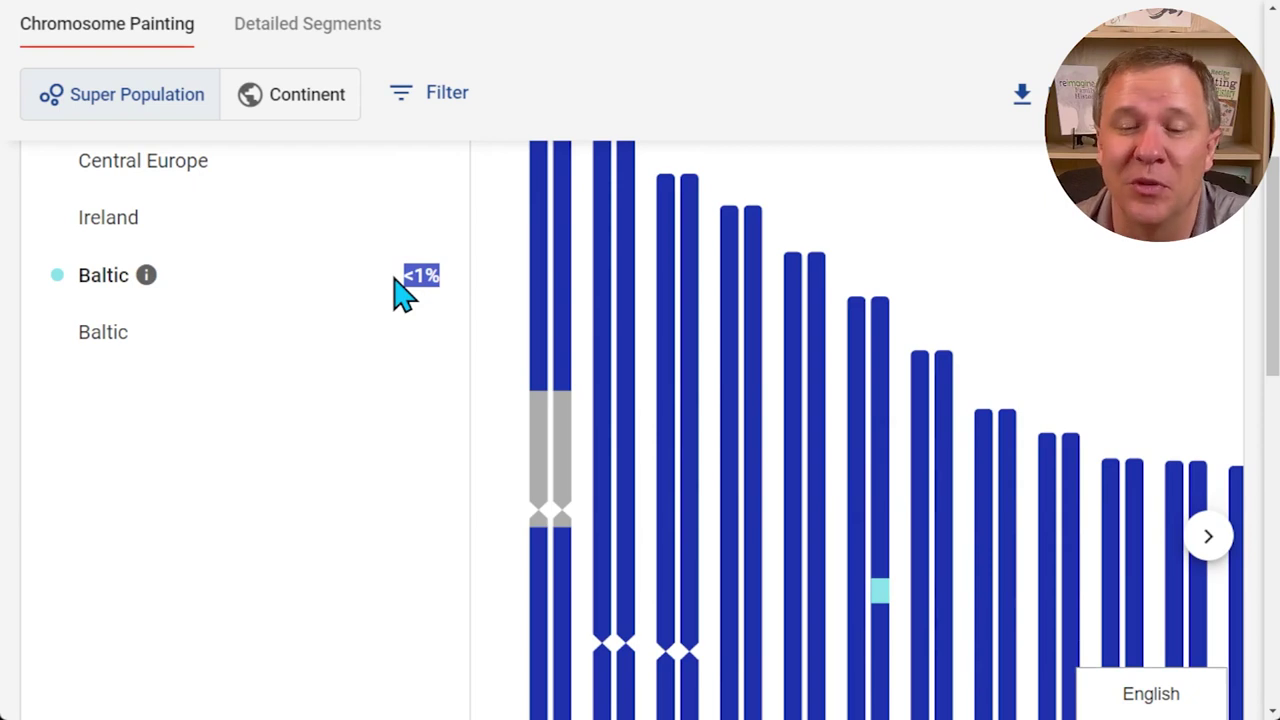
pyautogui.scroll(-2, 726, 509)
pyautogui.scroll(3, 723, 503)
pyautogui.click(755, 572)
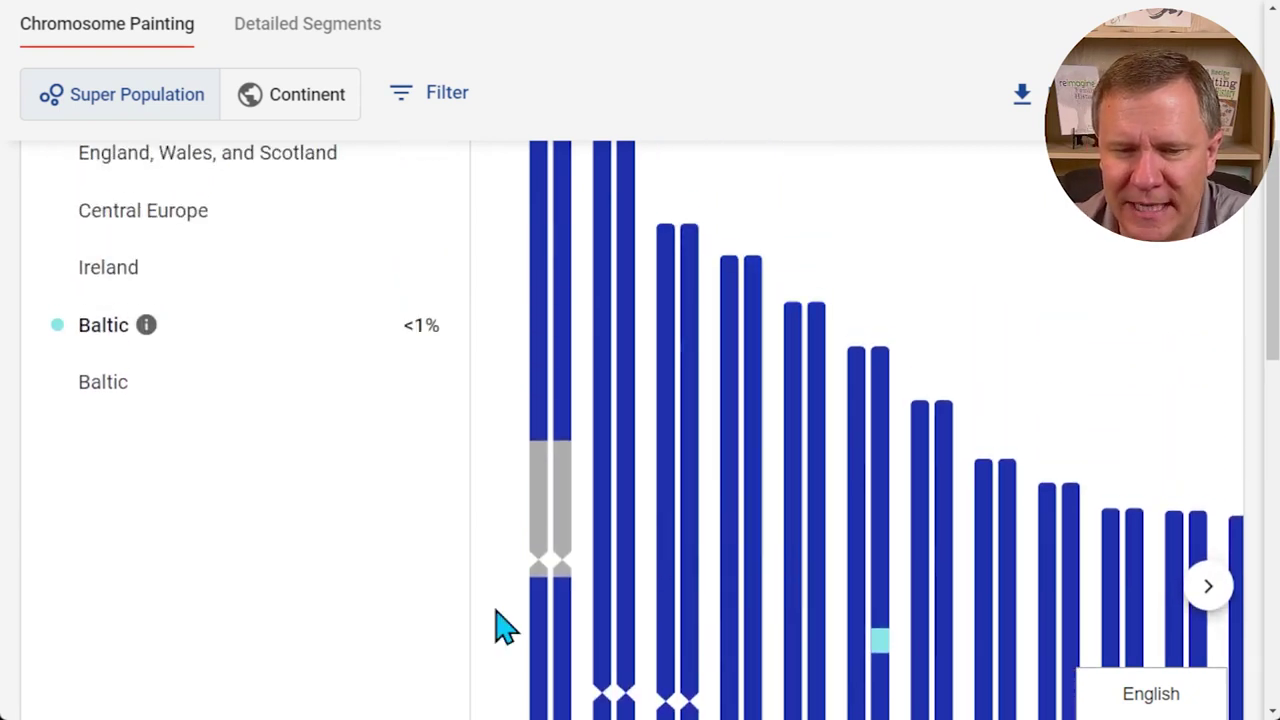
# - Examine the gray segments on the landscape painting from chromosome 1 through chromosome 15
pyautogui.click(1210, 590)
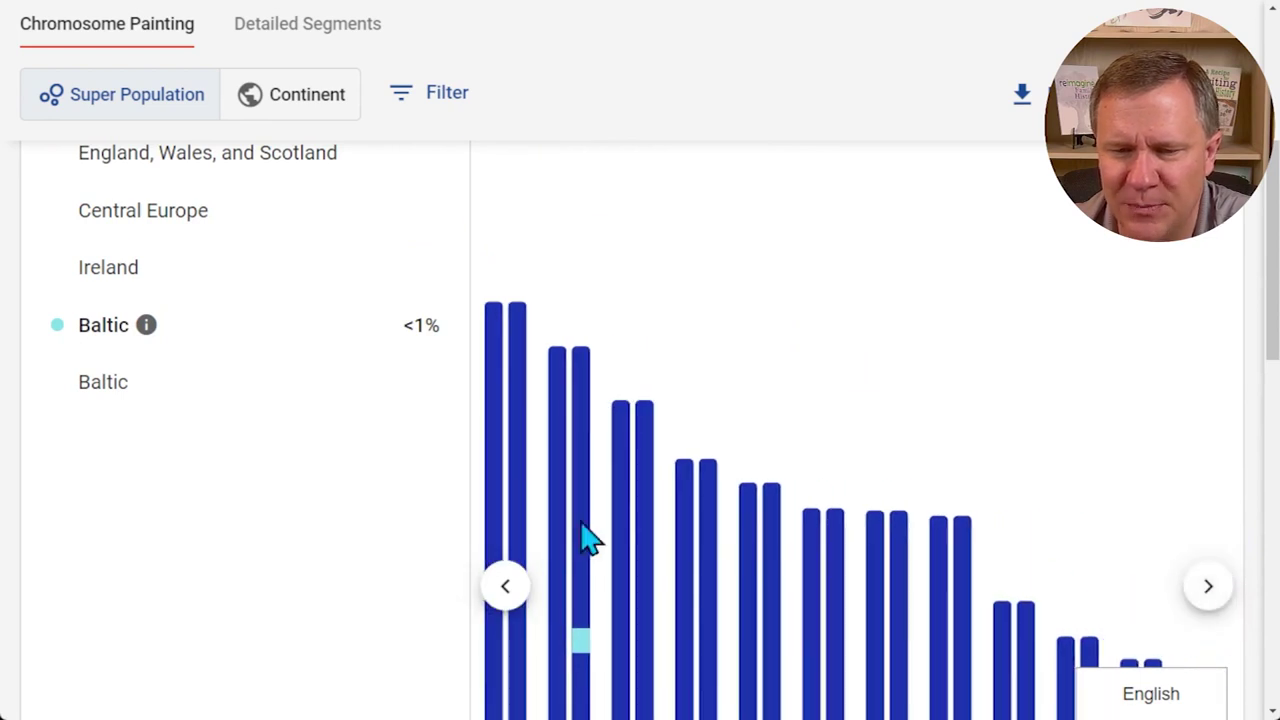
pyautogui.click(509, 589)
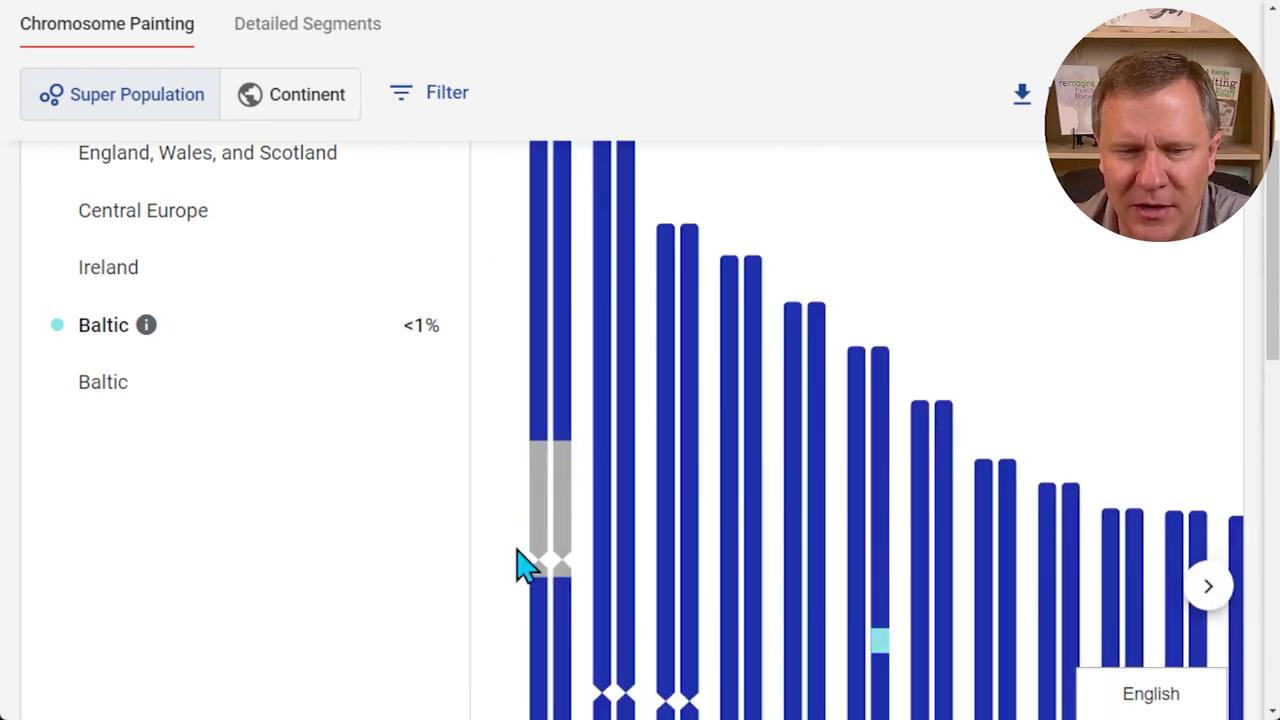
pyautogui.scroll(-3, 1035, 460)
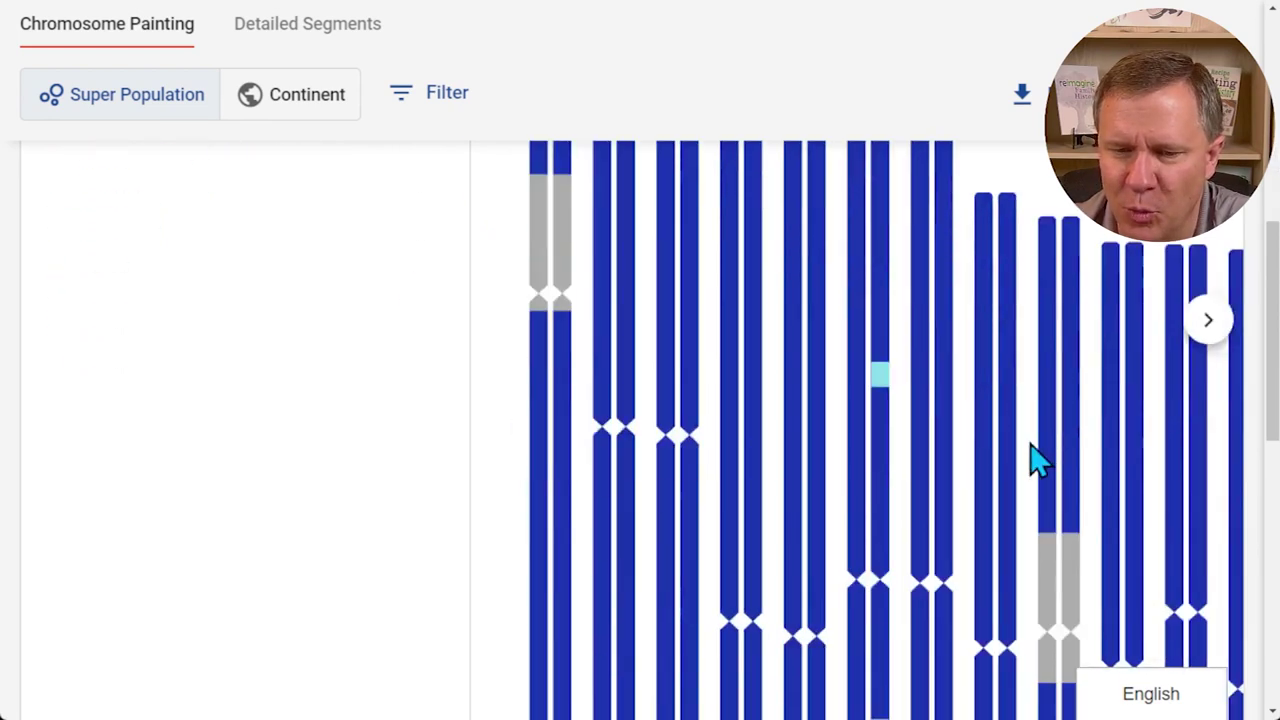
pyautogui.scroll(-5, 1035, 460)
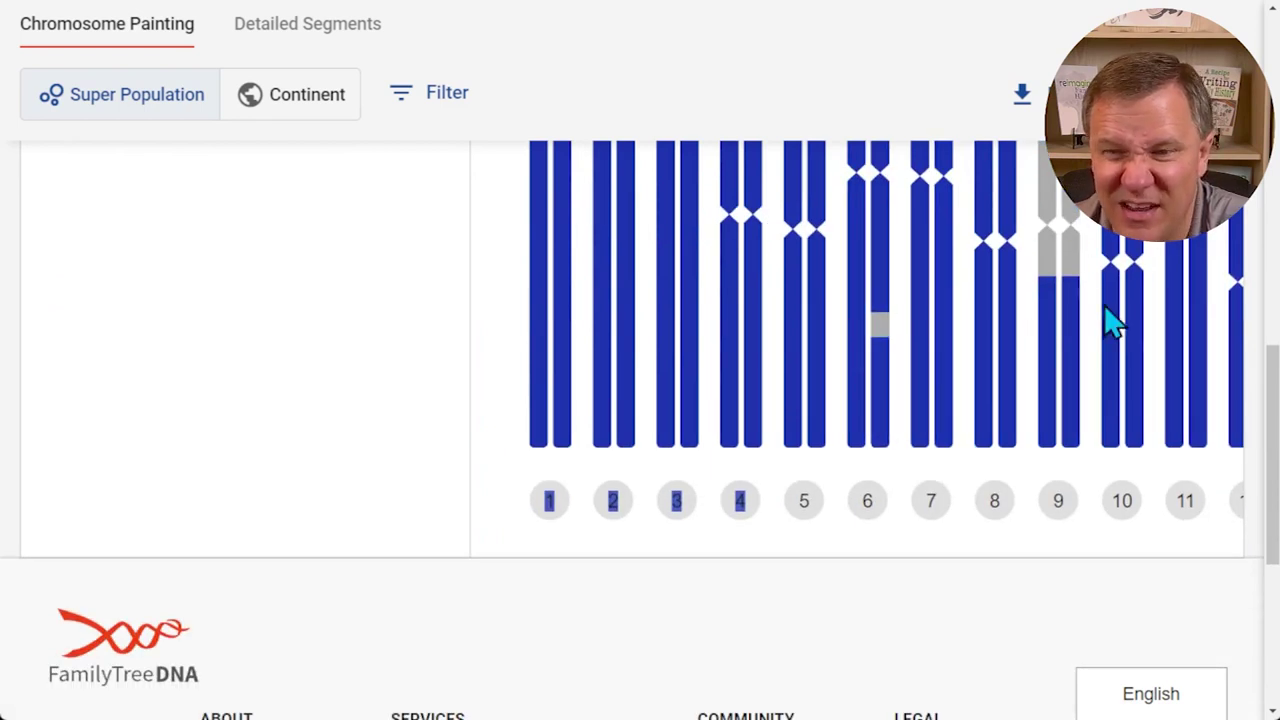
pyautogui.scroll(3, 1195, 295)
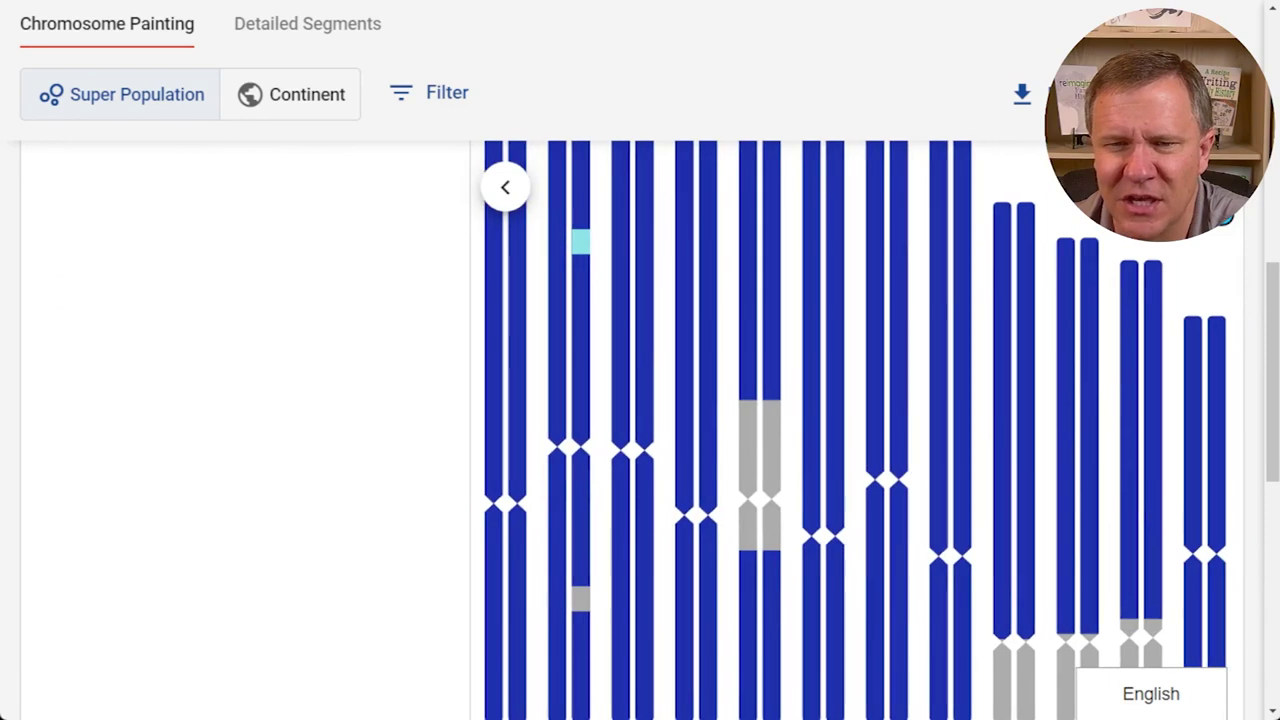
pyautogui.scroll(-4, 1034, 594)
pyautogui.scroll(5, 1034, 590)
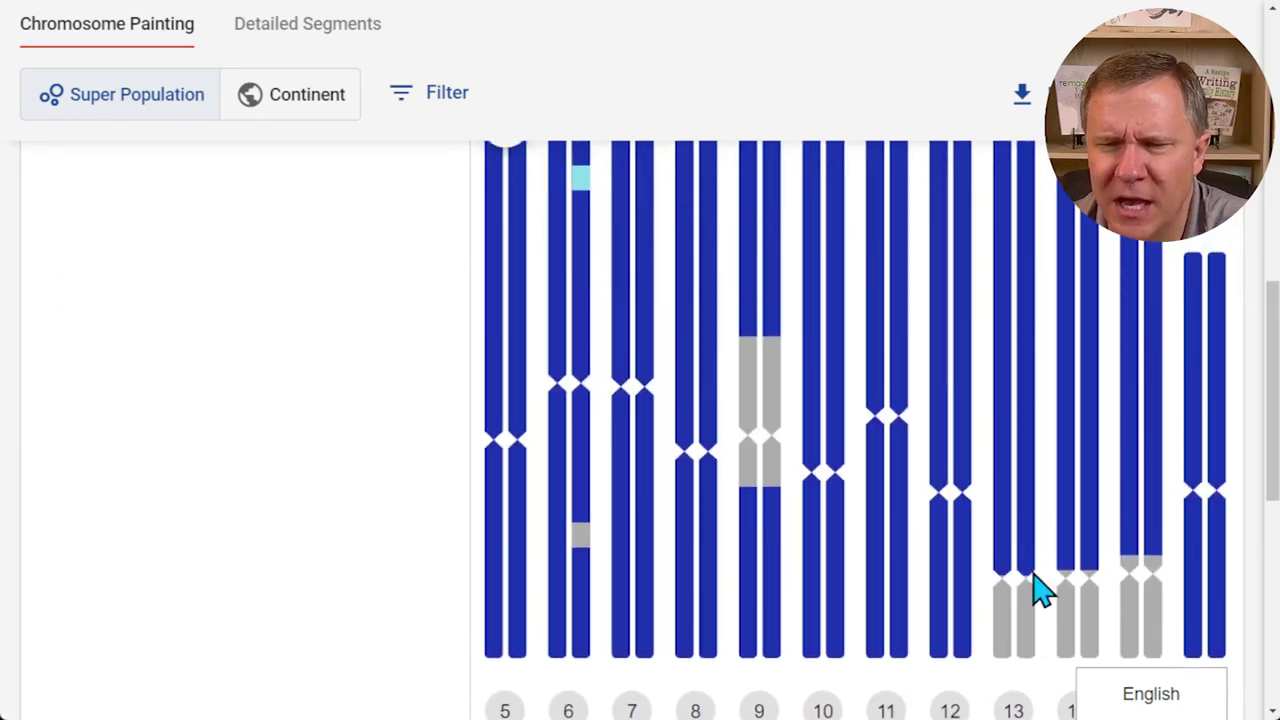
# - Examine the gray segments on chromosomes 12 through 22 and return to chromosomes 7 through 18
pyautogui.click(1210, 342)
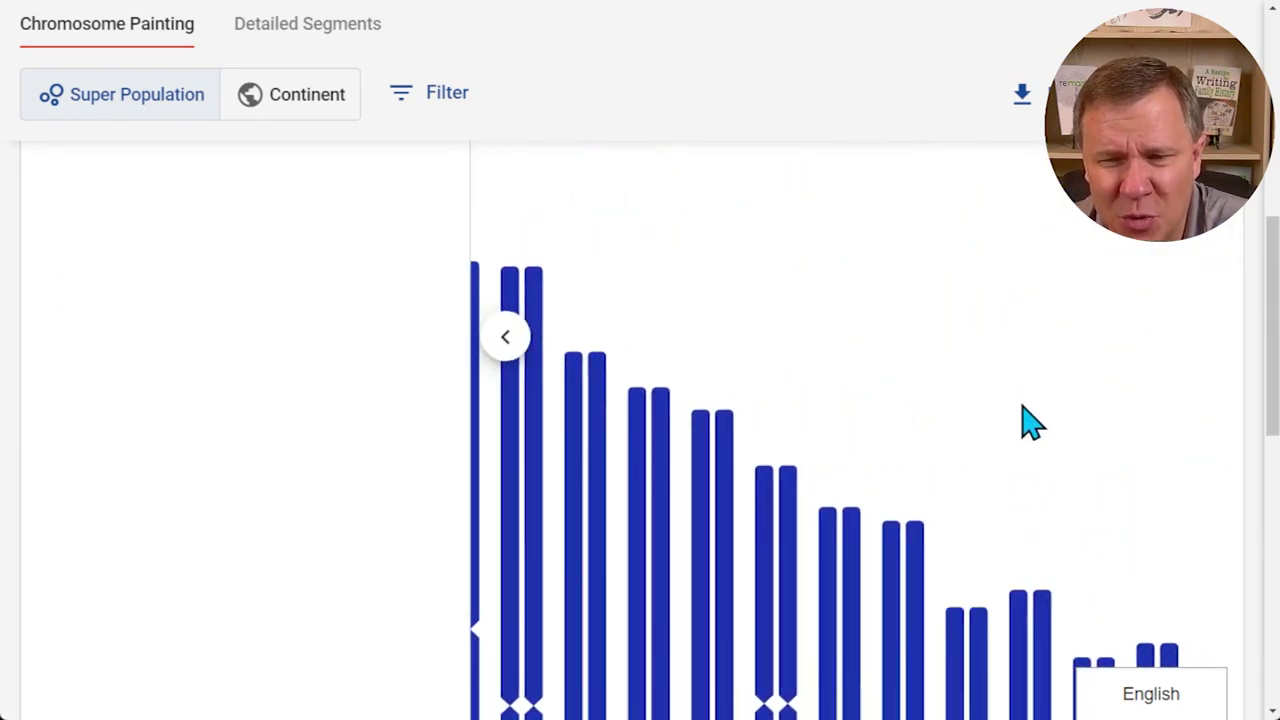
pyautogui.scroll(-3, 1024, 420)
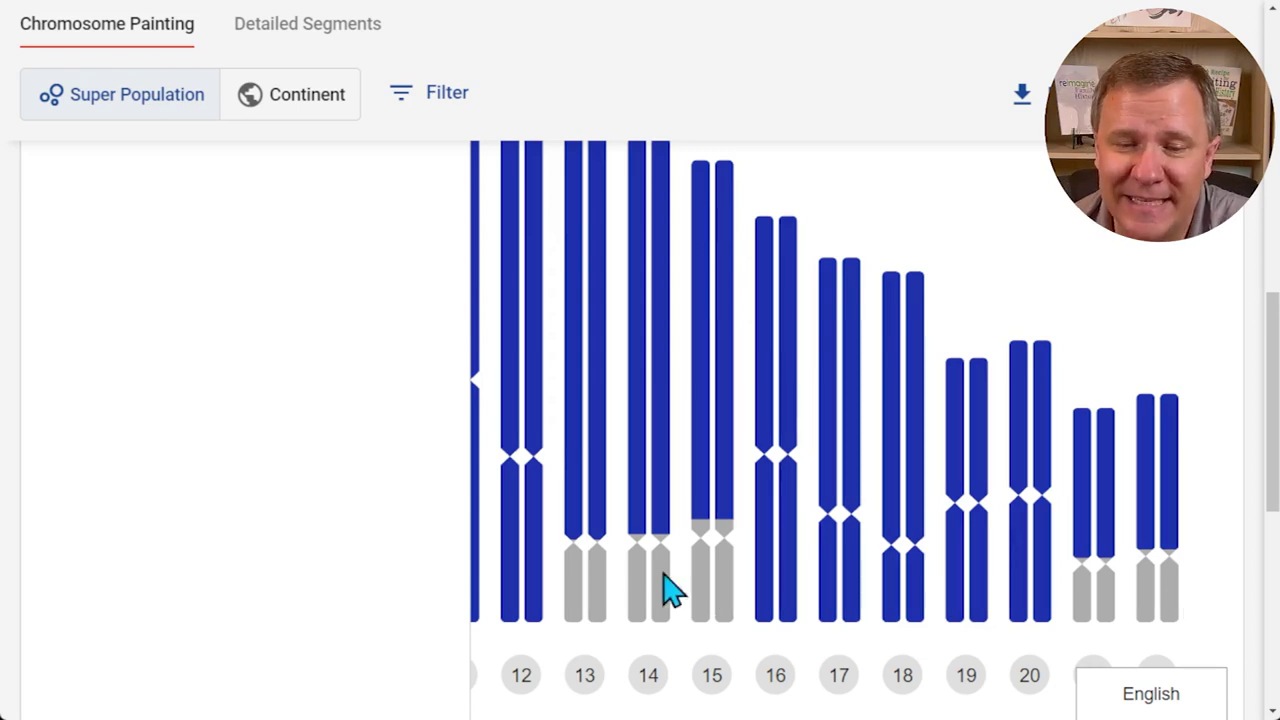
pyautogui.scroll(-2, 690, 560)
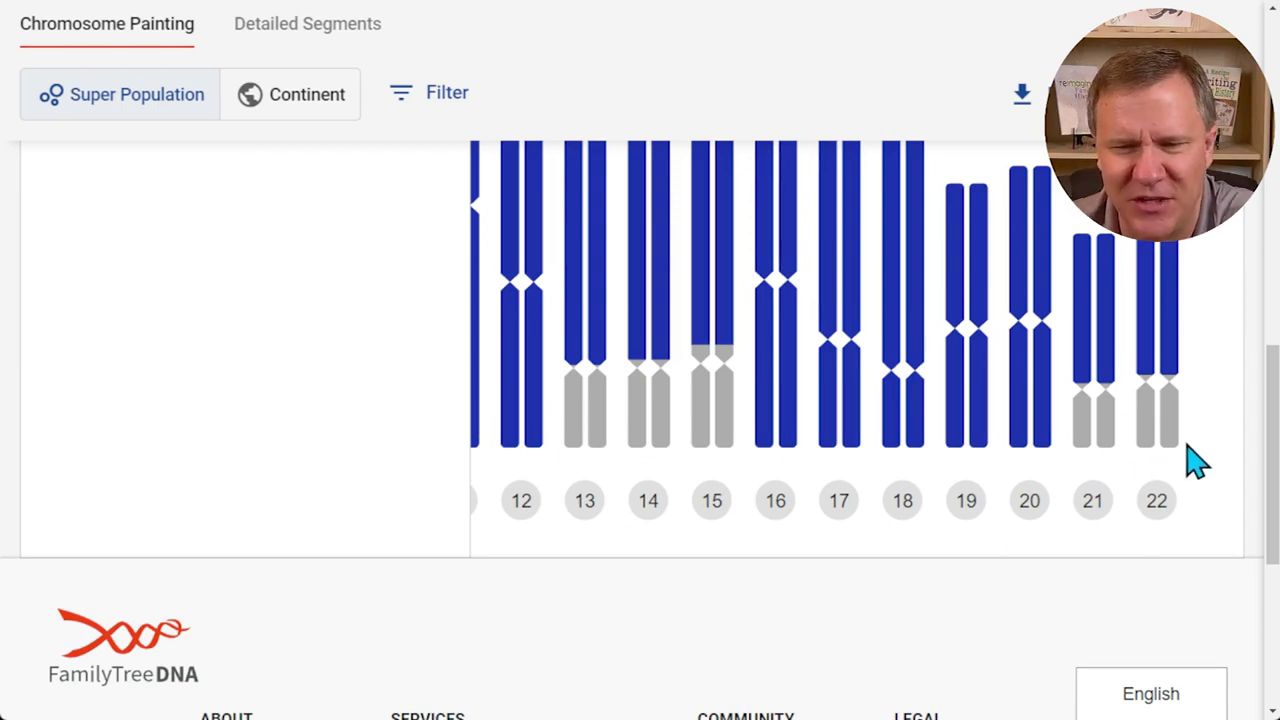
pyautogui.scroll(4, 1000, 380)
pyautogui.scroll(-1, 620, 510)
pyautogui.scroll(-1, 540, 530)
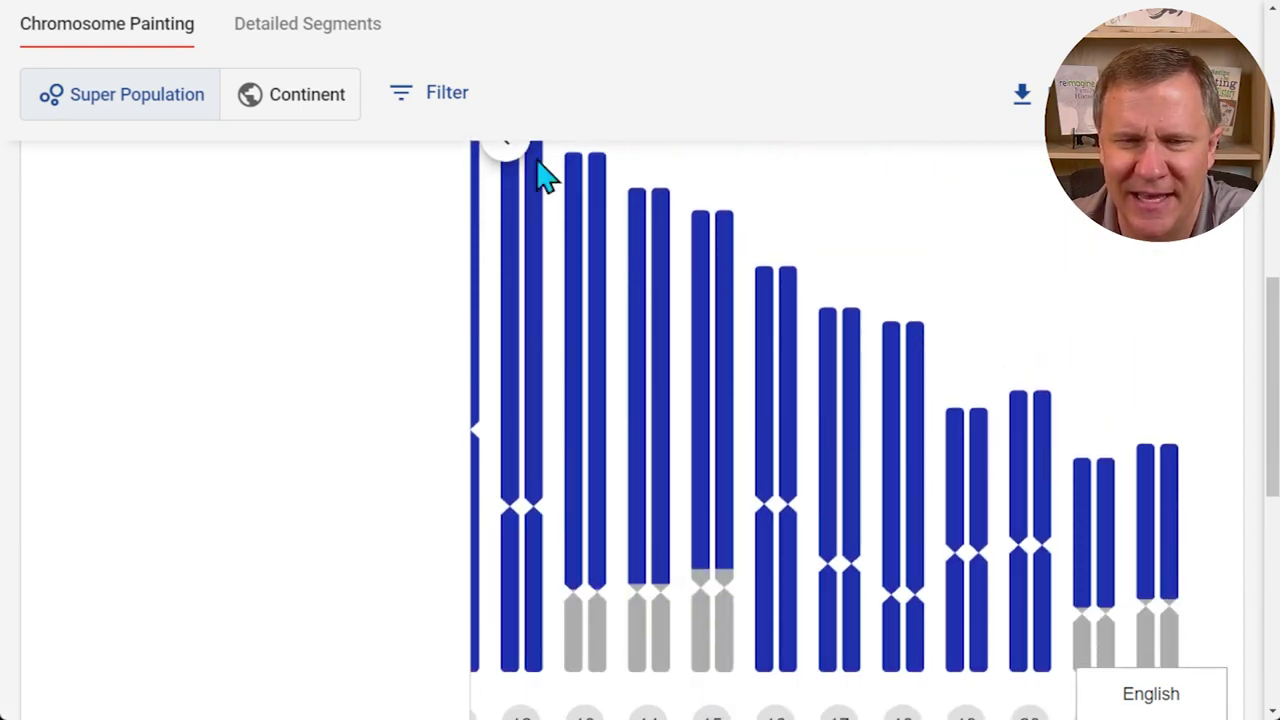
pyautogui.click(505, 150)
pyautogui.scroll(-2, 705, 525)
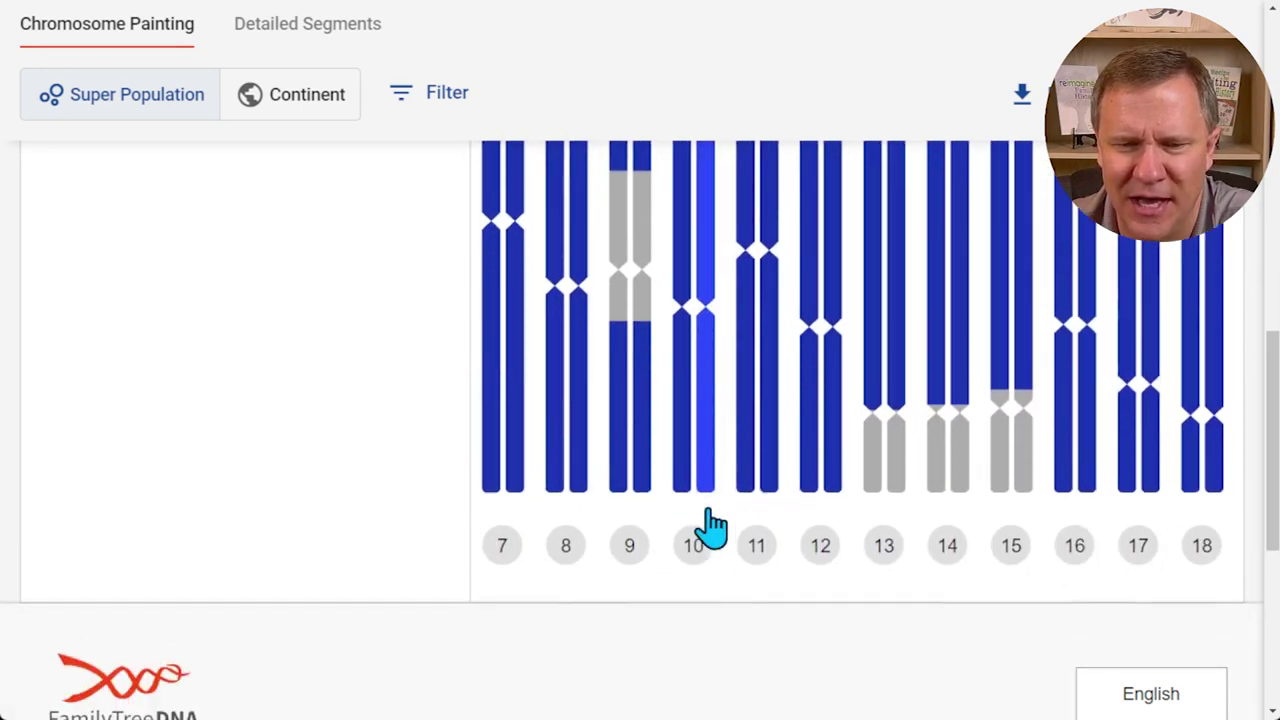
pyautogui.scroll(3, 645, 485)
pyautogui.scroll(1, 560, 300)
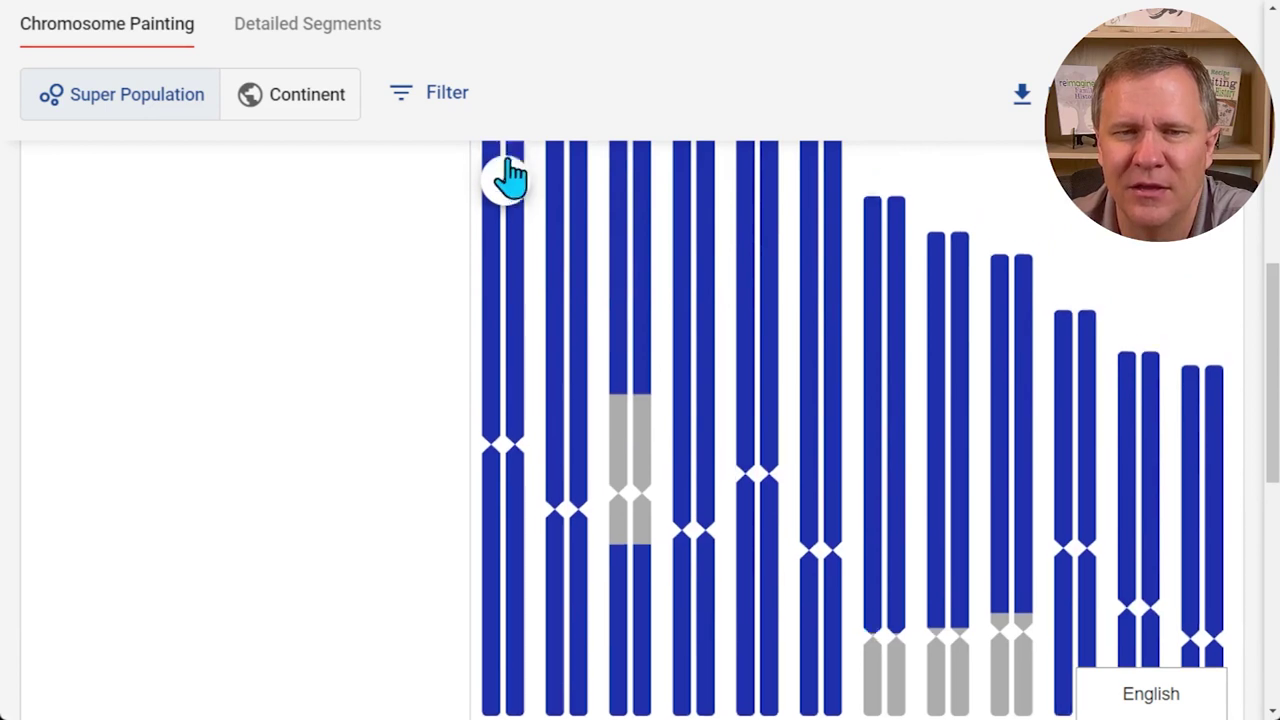
# - Return the painting to chromosome 1 and examine the gray segment on chromosome 6
pyautogui.click(508, 200)
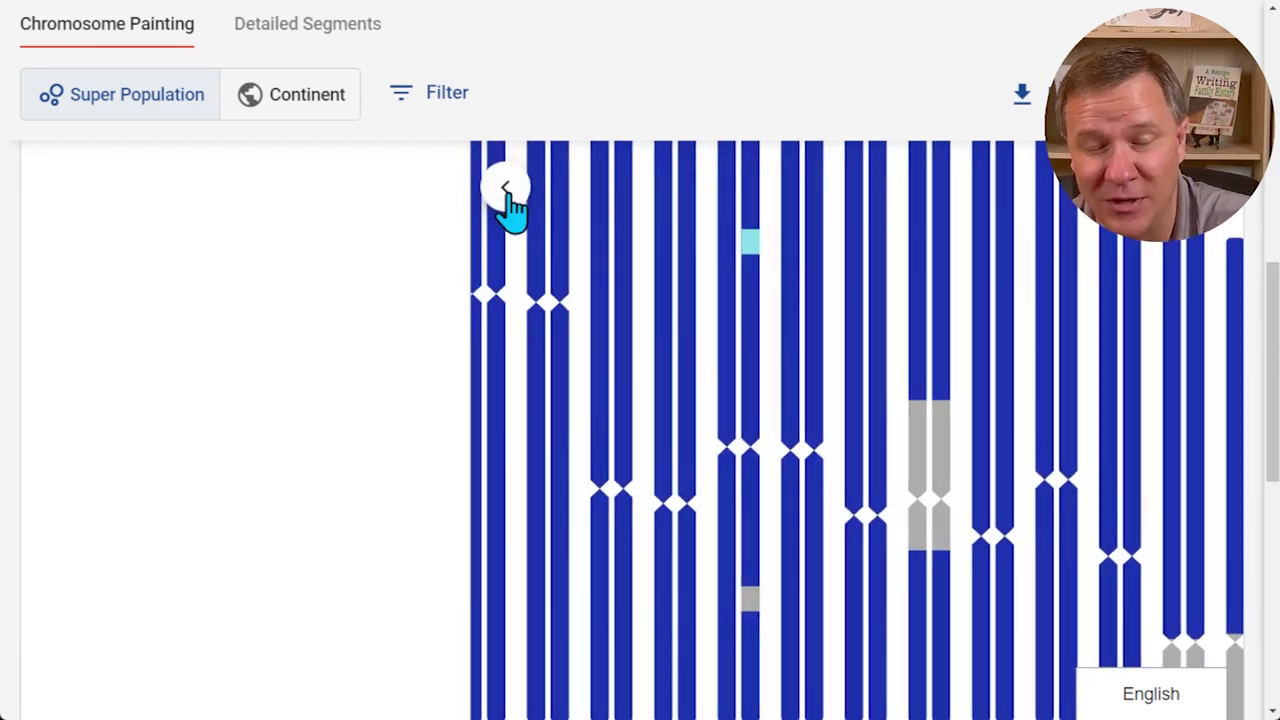
pyautogui.doubleClick(506, 192)
pyautogui.scroll(-2, 814, 528)
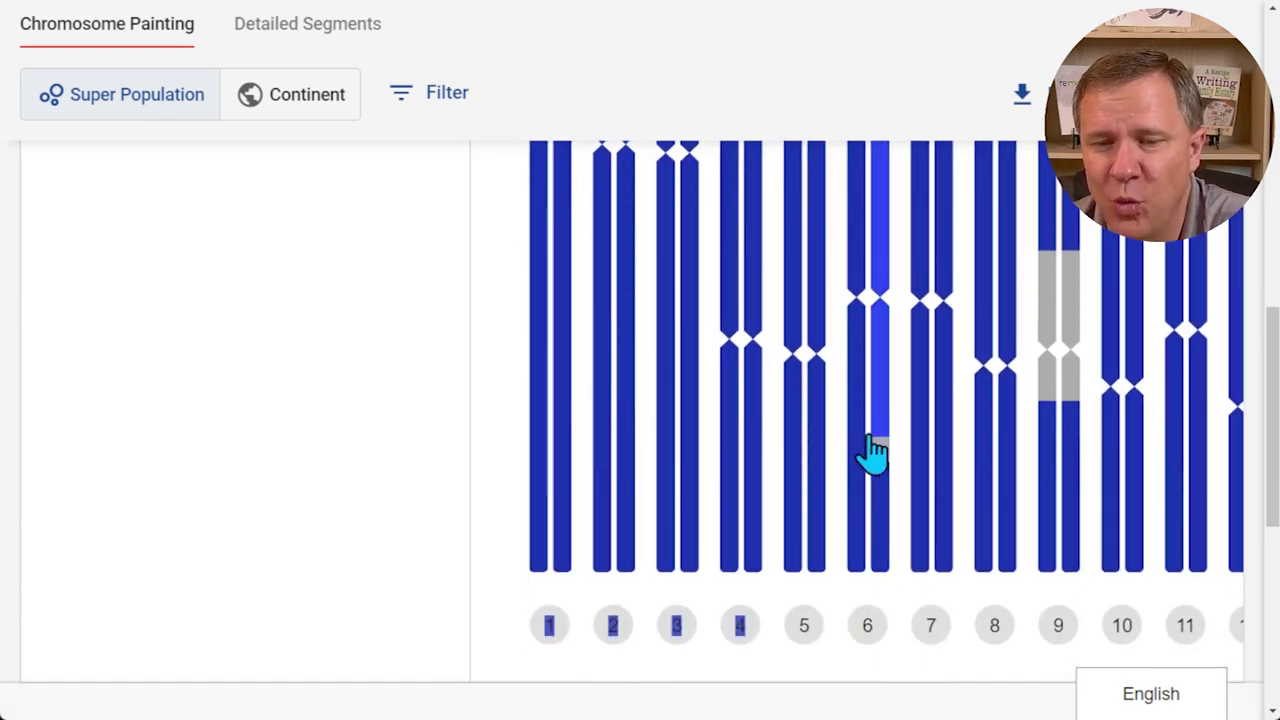
pyautogui.click(890, 618)
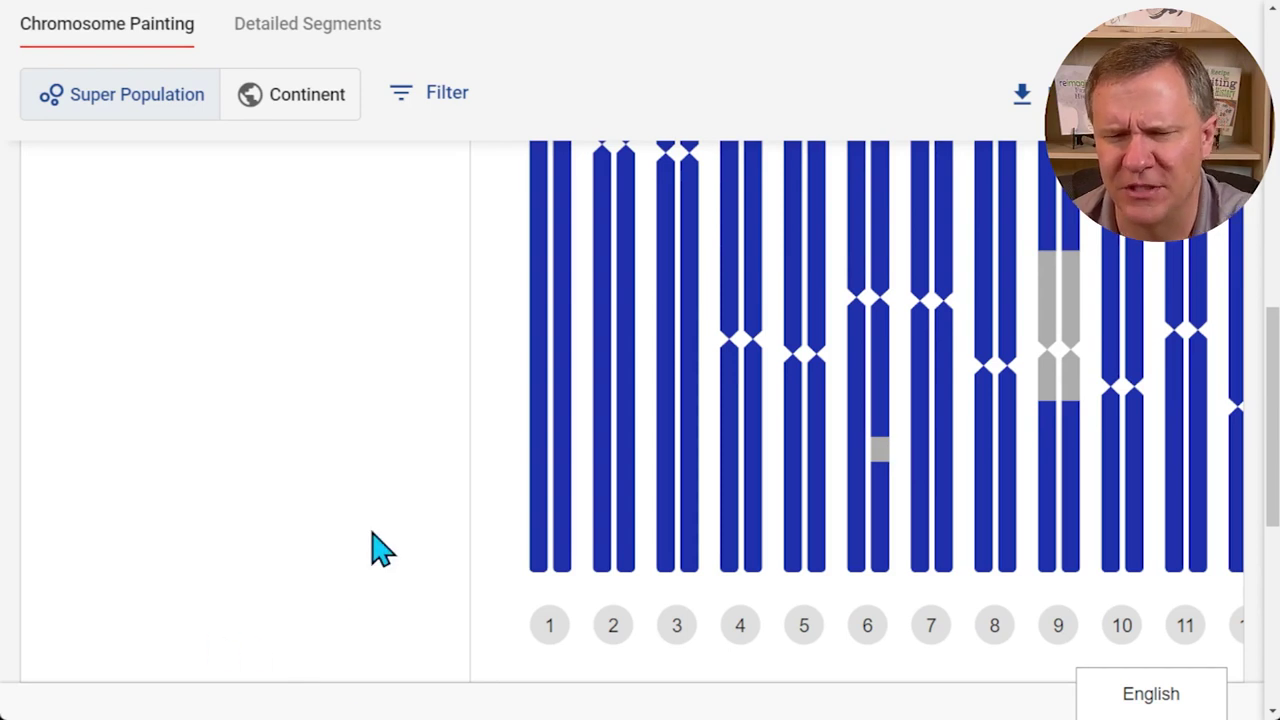
# - Open the detailed segments table and review its rows down to the Baltic segment on chromosome 6
pyautogui.scroll(10, 371, 543)
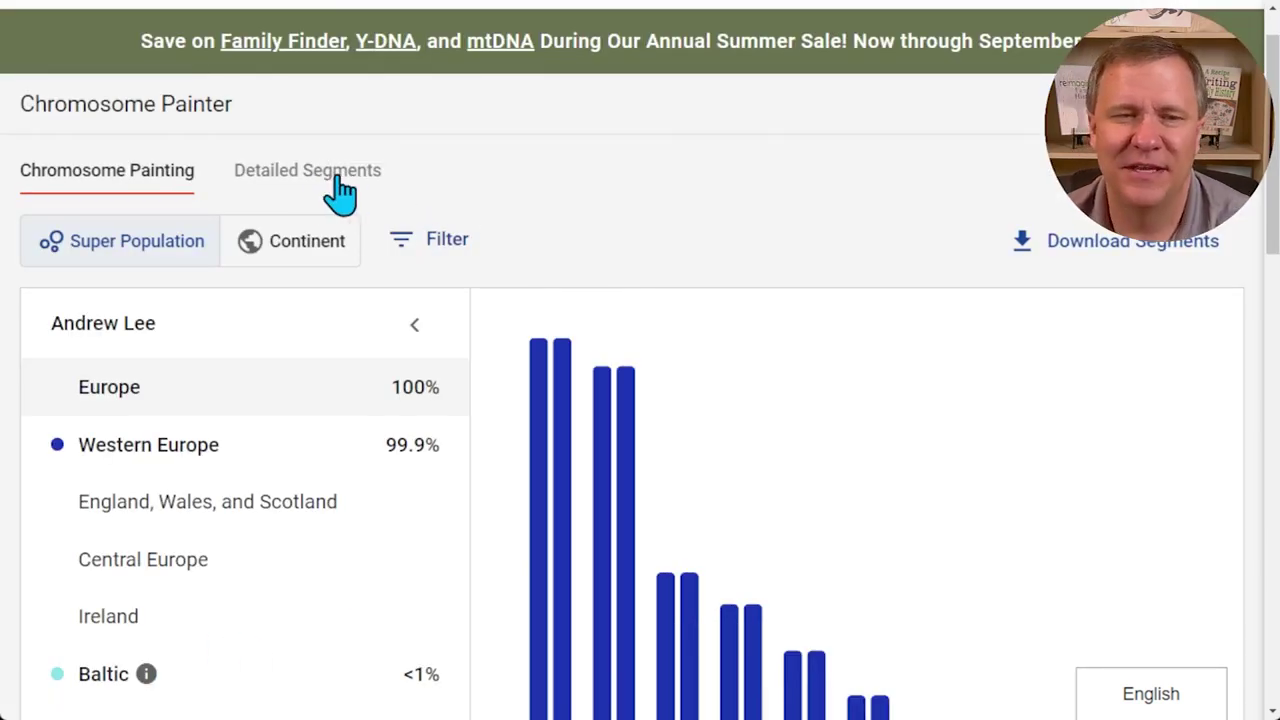
pyautogui.click(339, 190)
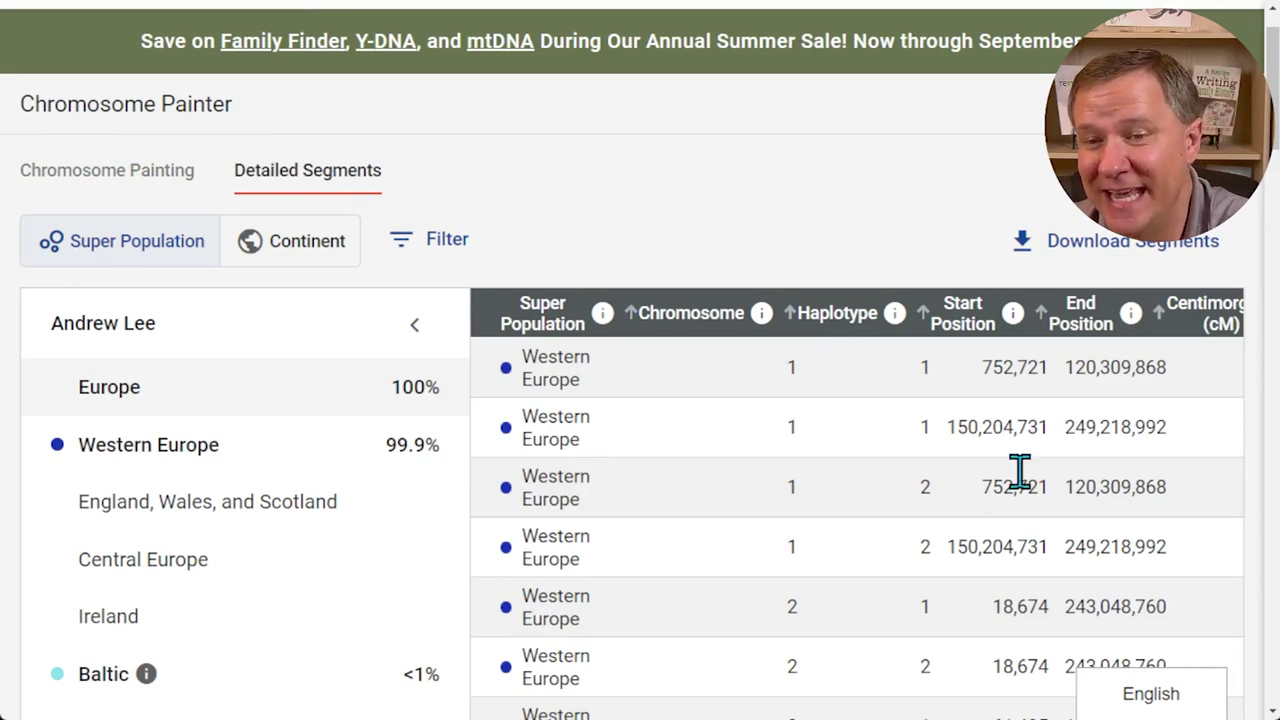
pyautogui.scroll(-3, 830, 500)
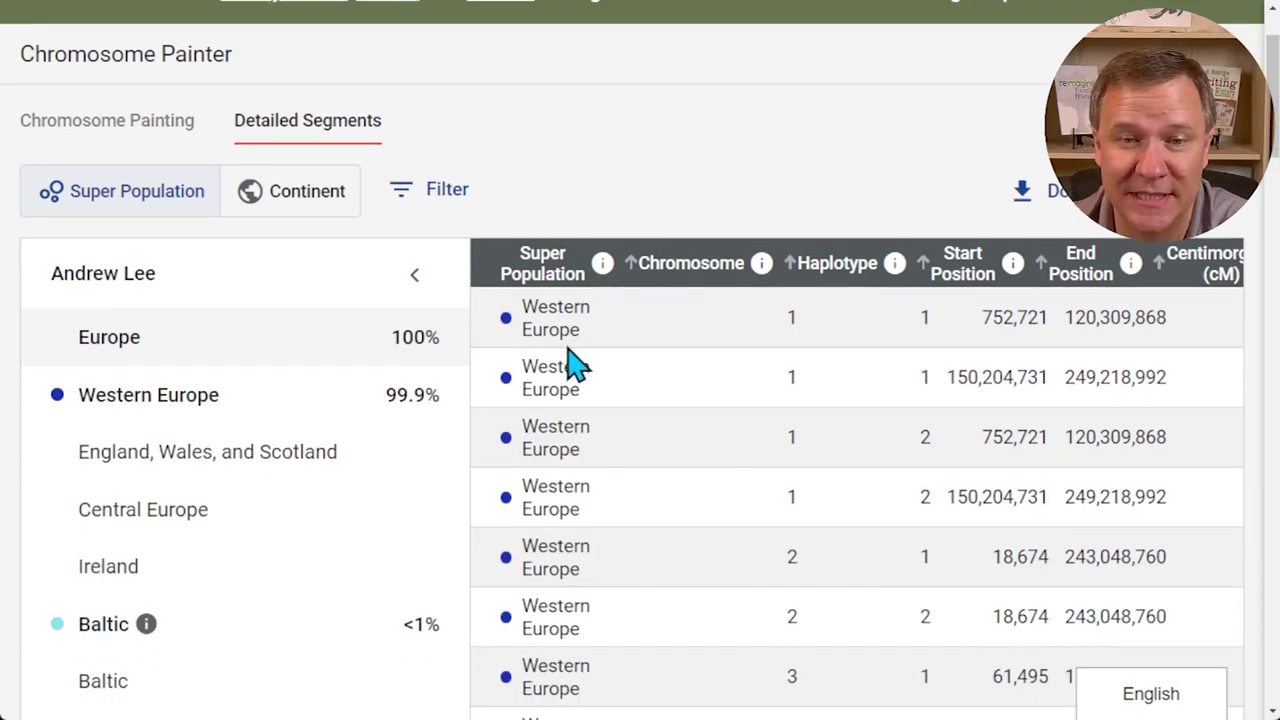
pyautogui.scroll(-8, 620, 345)
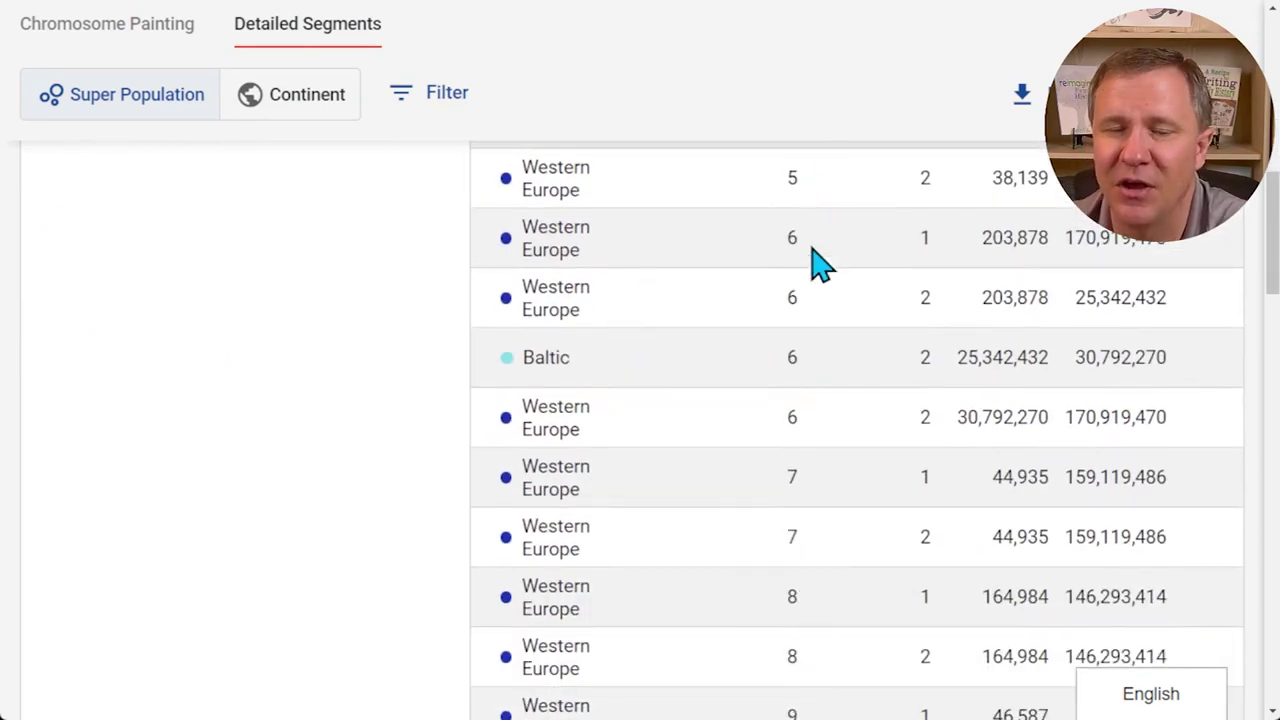
# - Return to the first chromosomes in the table and highlight the start and end positions of both chromosome 2 rows
pyautogui.scroll(2, 823, 443)
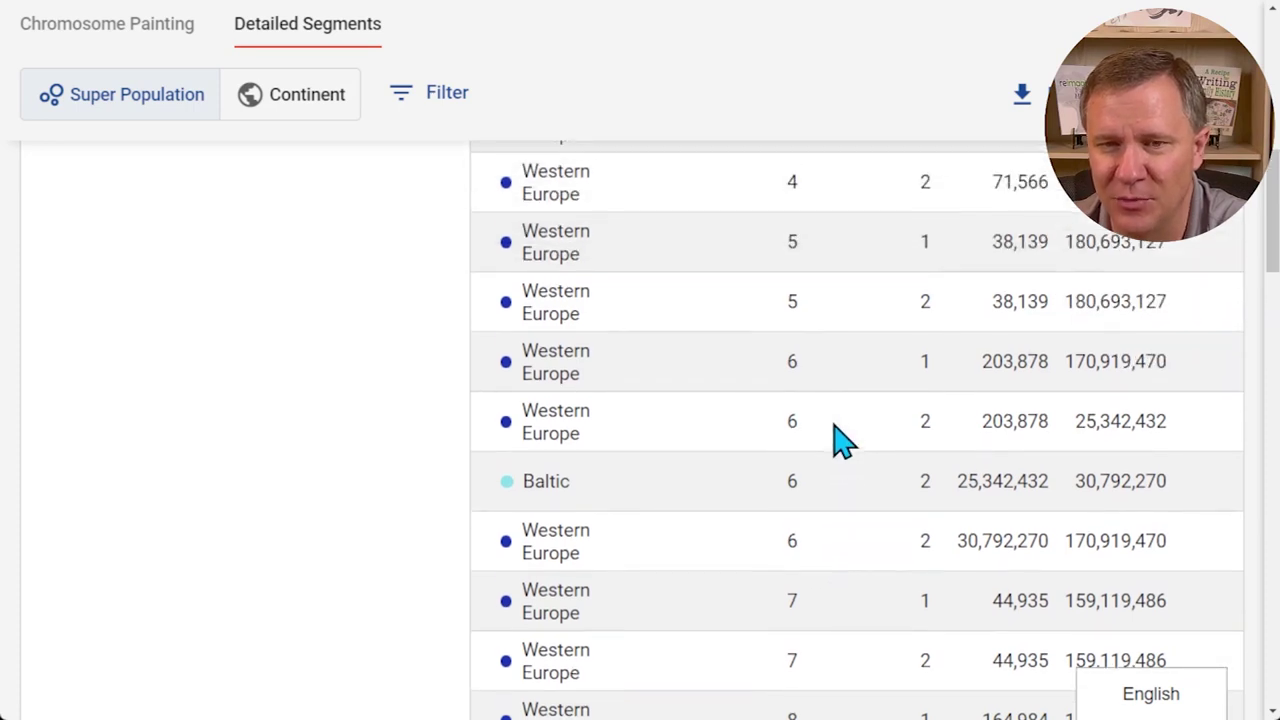
pyautogui.scroll(1, 845, 440)
pyautogui.scroll(3, 836, 420)
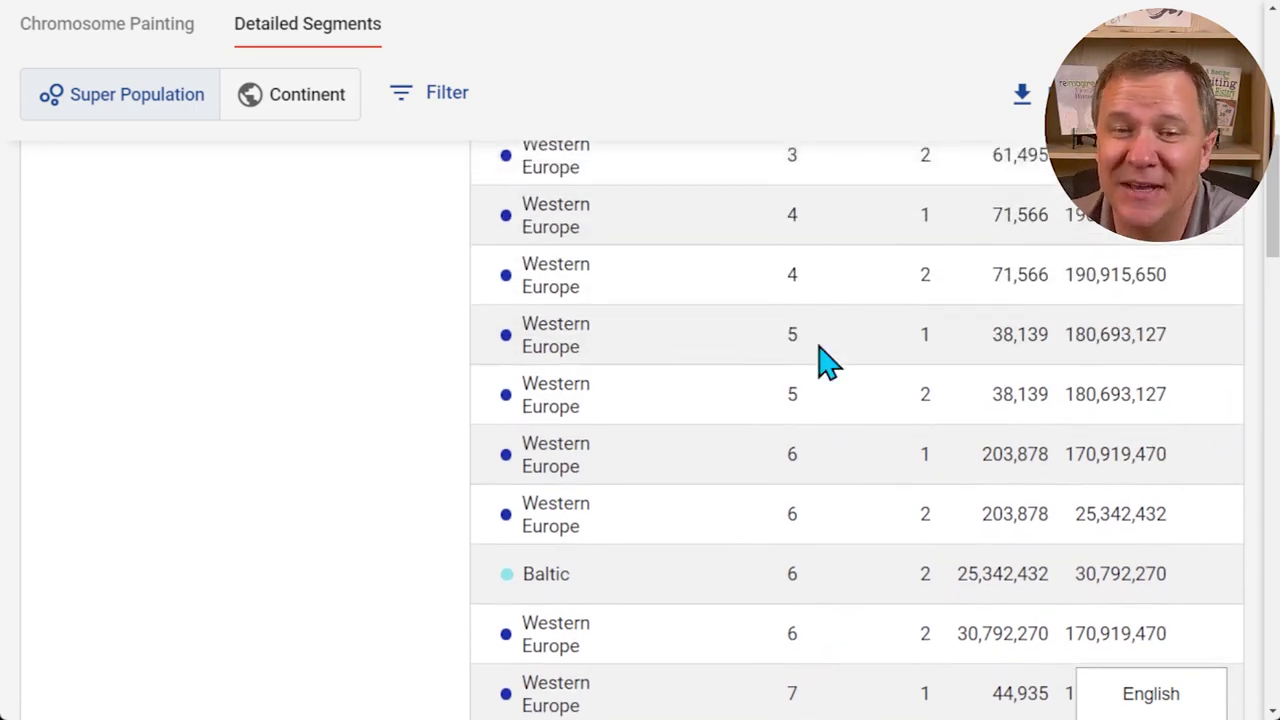
pyautogui.scroll(4, 833, 395)
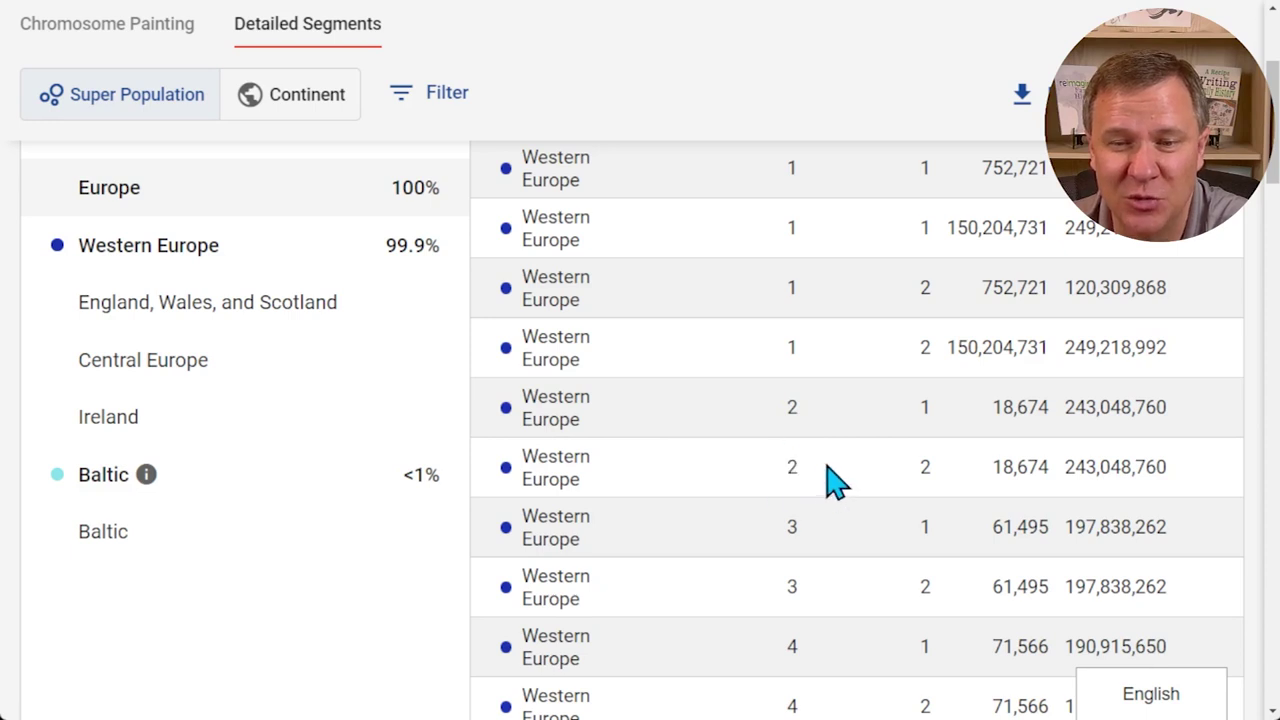
pyautogui.moveTo(992, 407); pyautogui.dragTo(1185, 487)
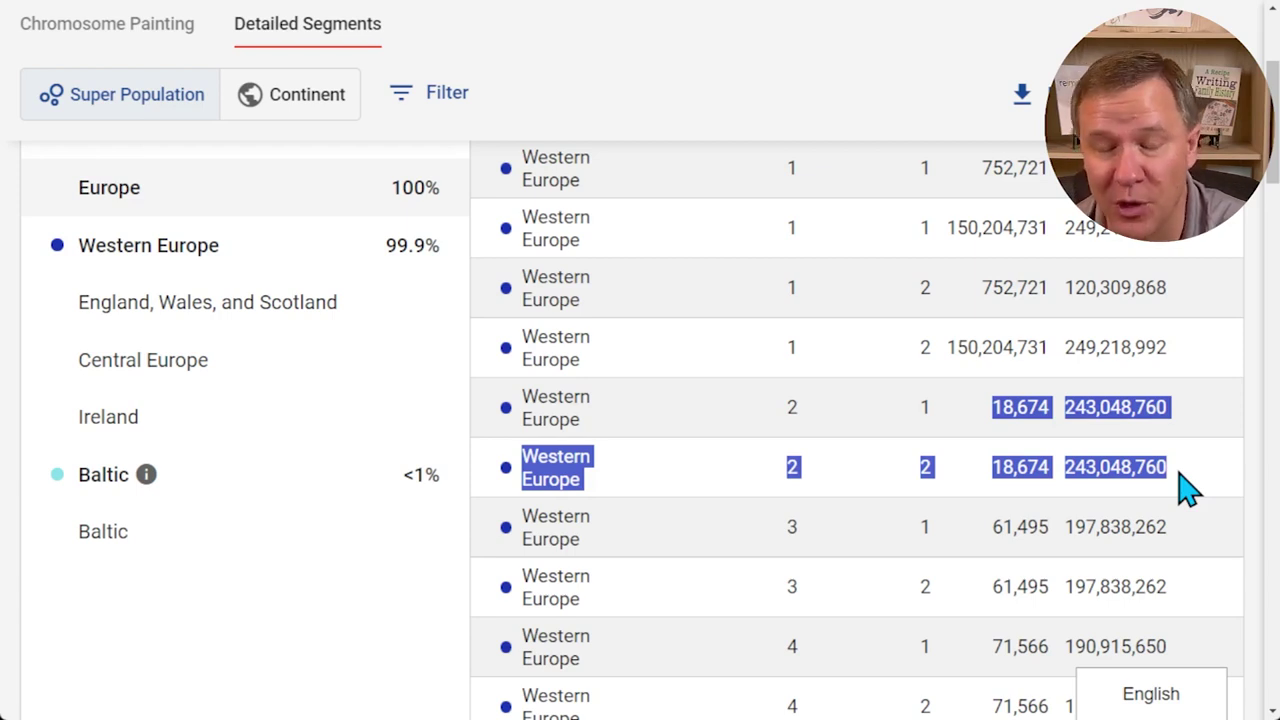
# - Sort the segments table by haplotype, try ordering by start position, and sort by haplotype again
pyautogui.scroll(1, 1180, 486)
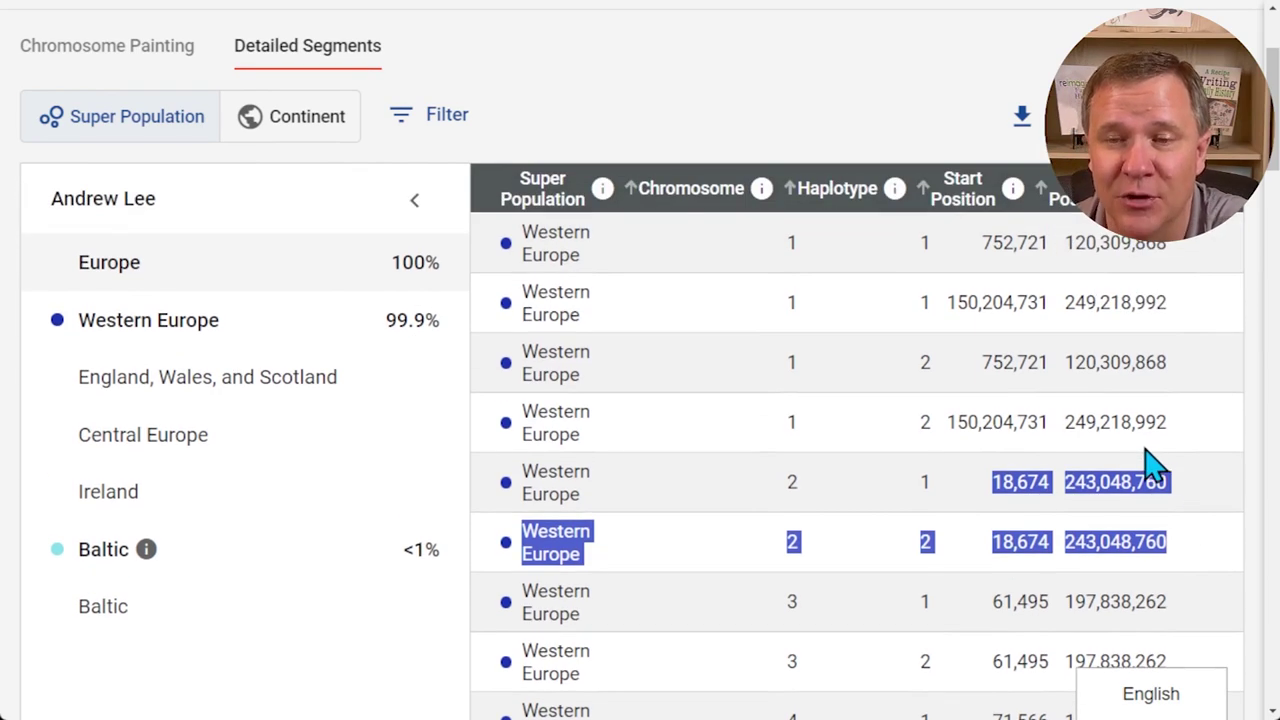
pyautogui.click(922, 195)
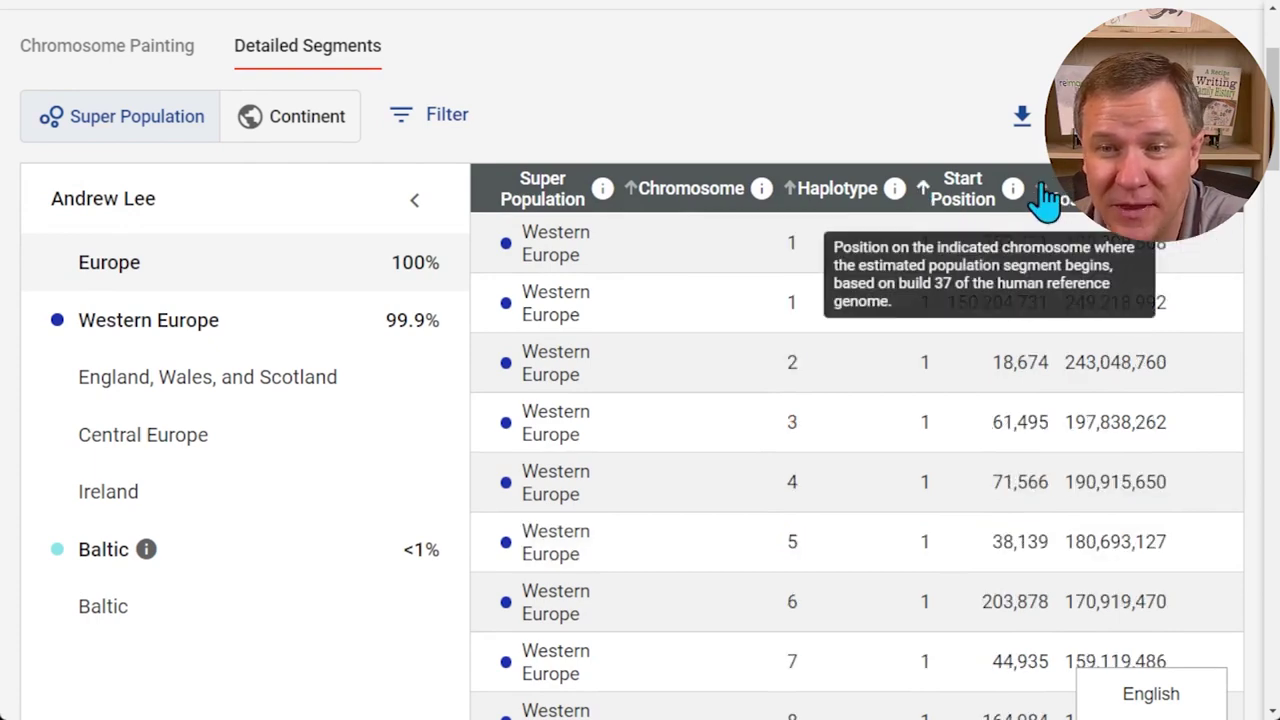
pyautogui.moveTo(1150, 190)
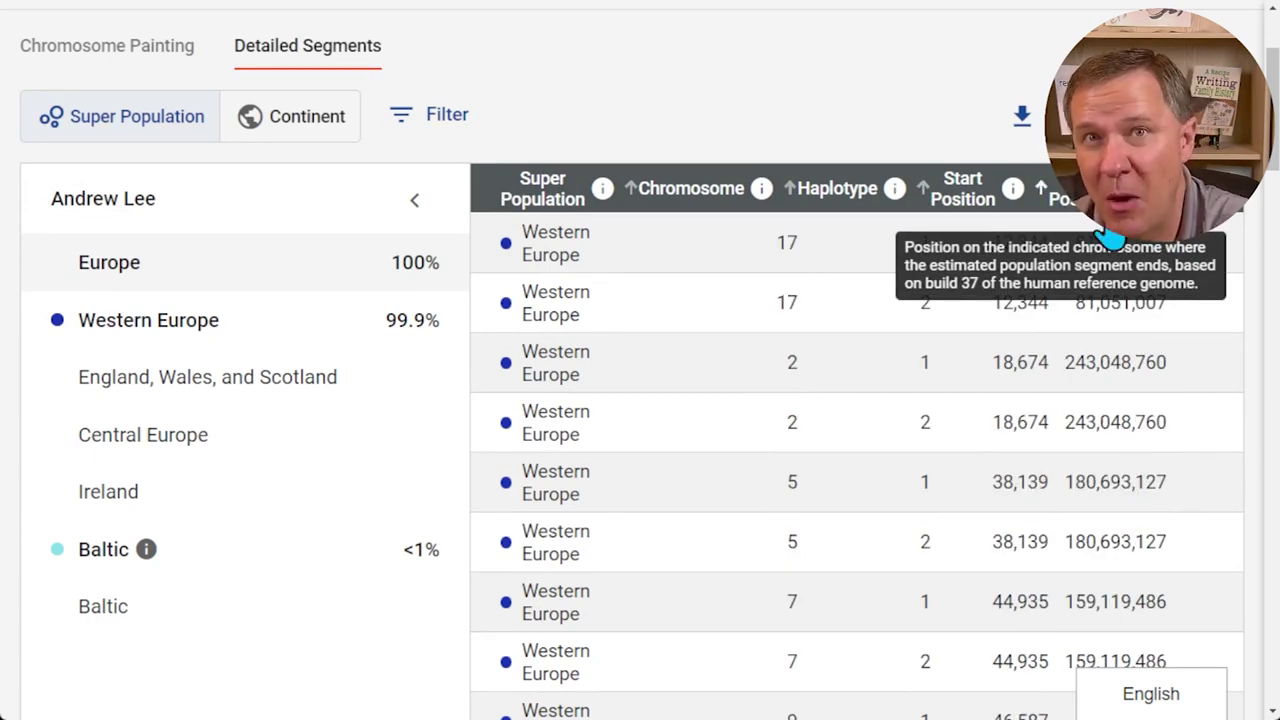
pyautogui.moveTo(923, 200)
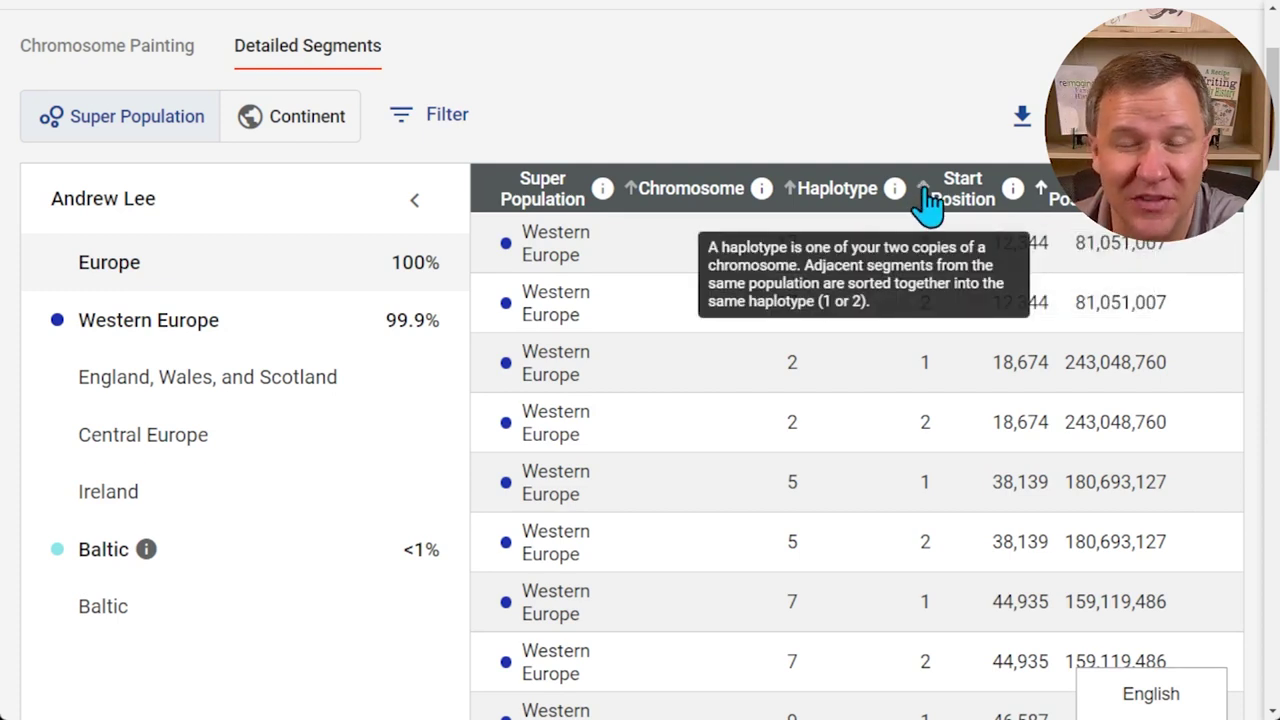
pyautogui.click(928, 200)
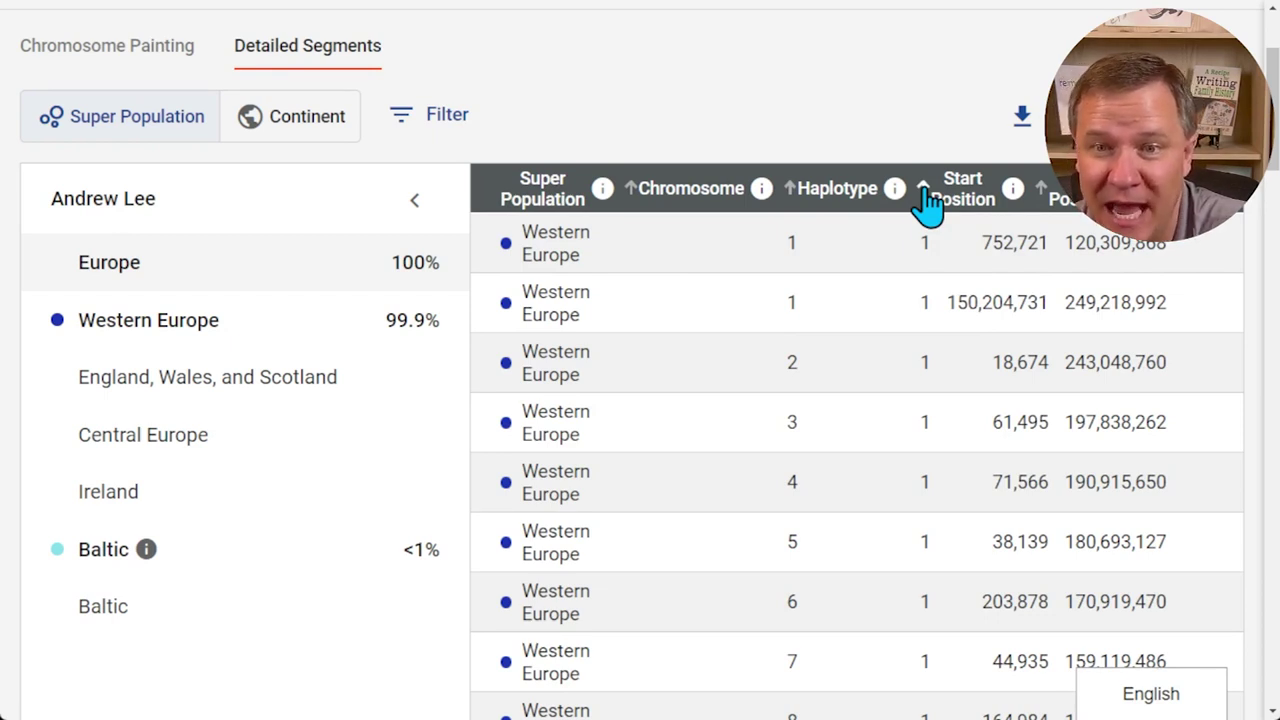
# - Sort the segments table by chromosome and by super population to bring the Baltic segment first
pyautogui.click(634, 200)
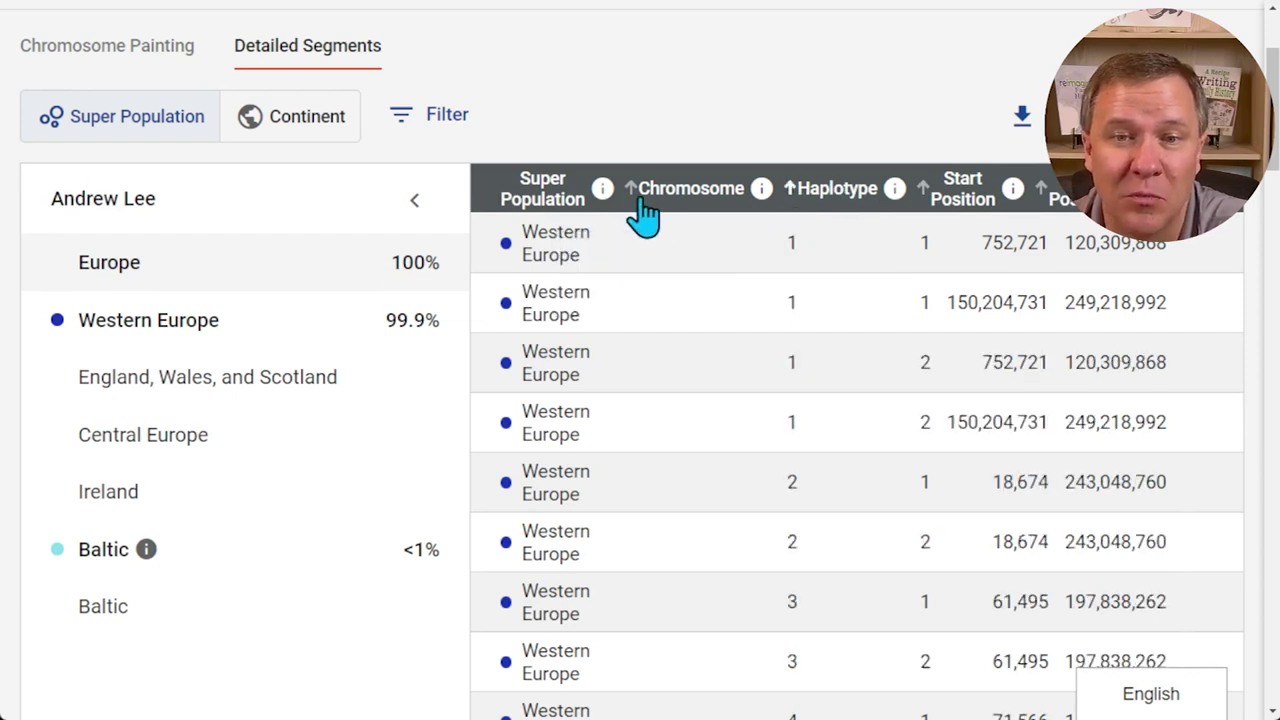
pyautogui.click(600, 195)
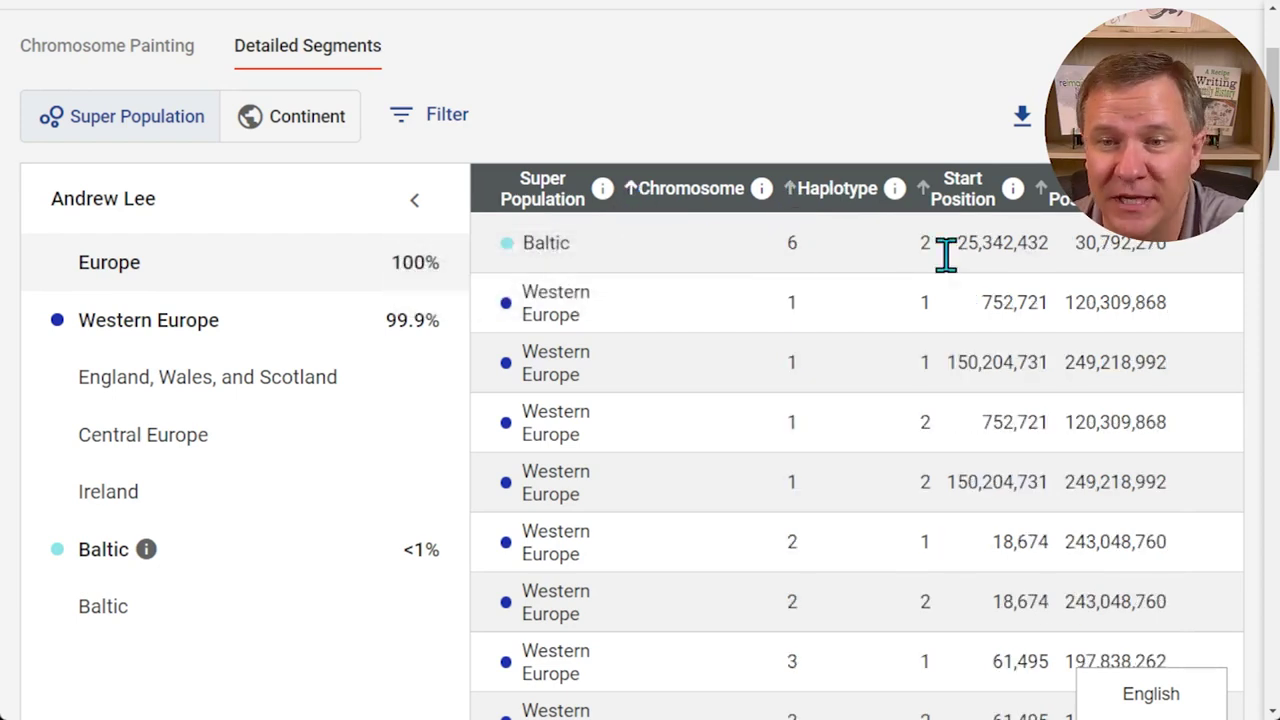
# - Sort the segments table by start position and by end position in ascending order
pyautogui.click(1038, 196)
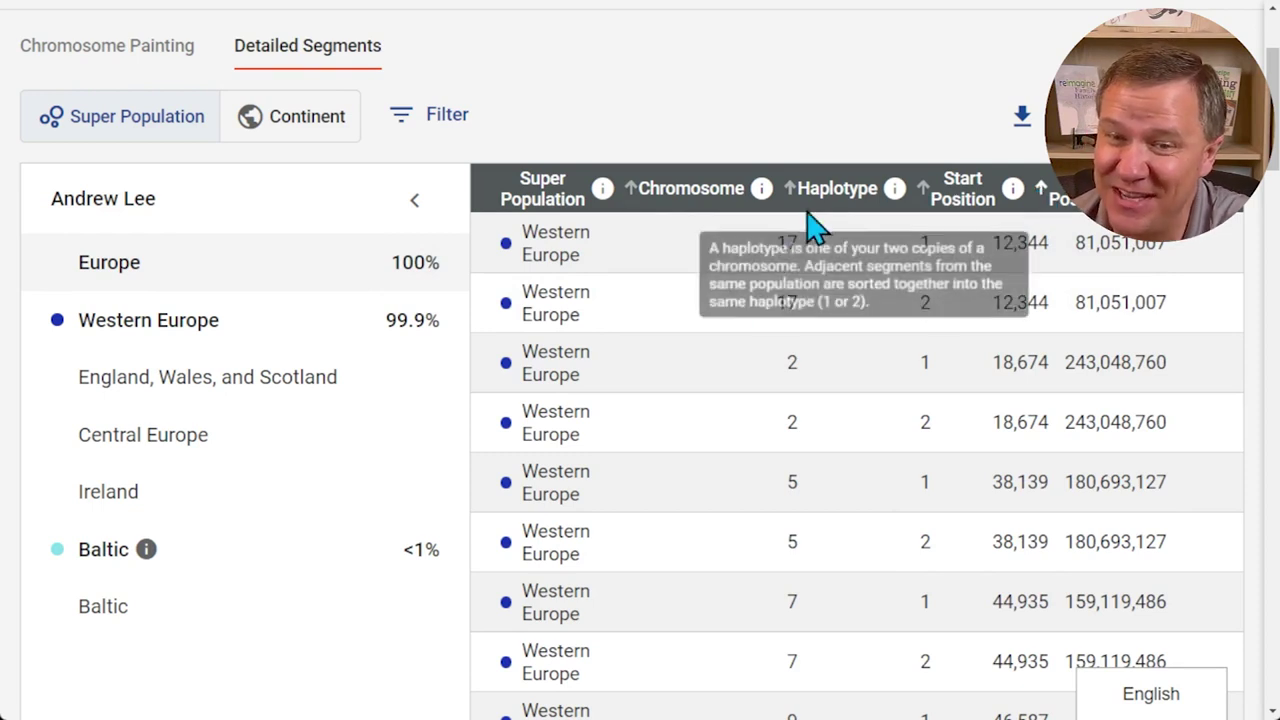
pyautogui.scroll(1, 840, 310)
pyautogui.scroll(1, 840, 310)
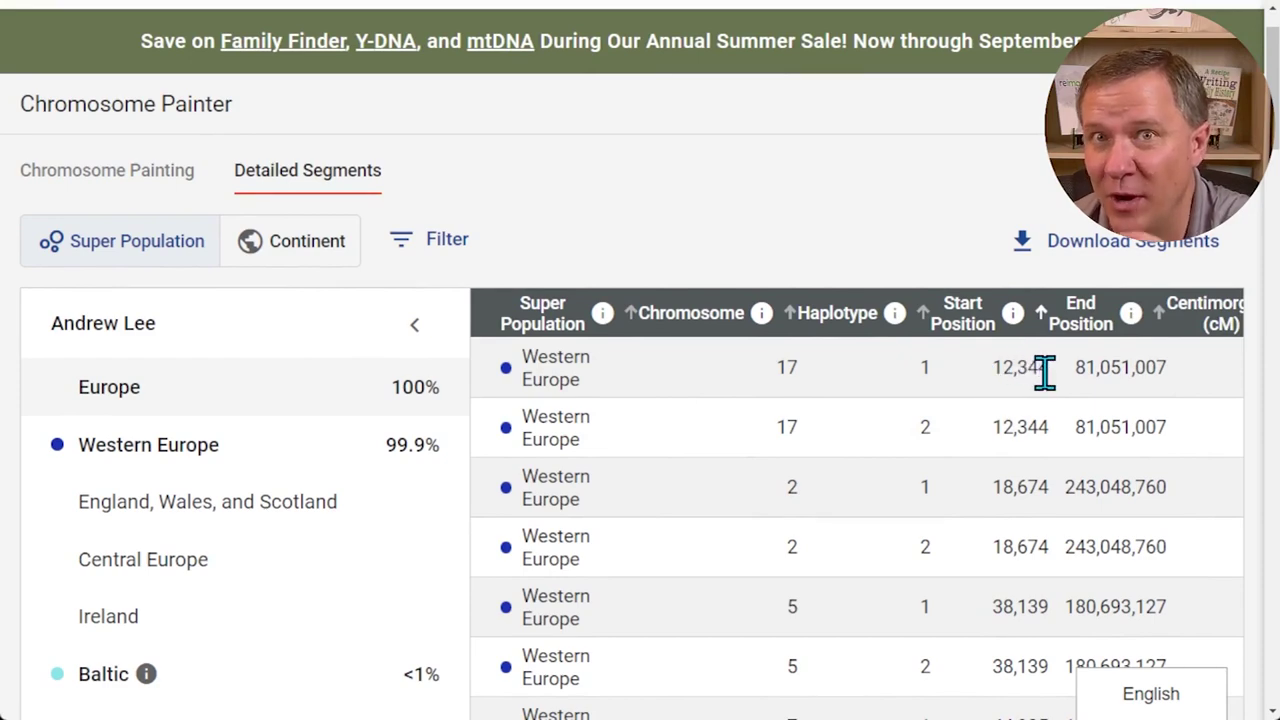
pyautogui.click(1082, 318)
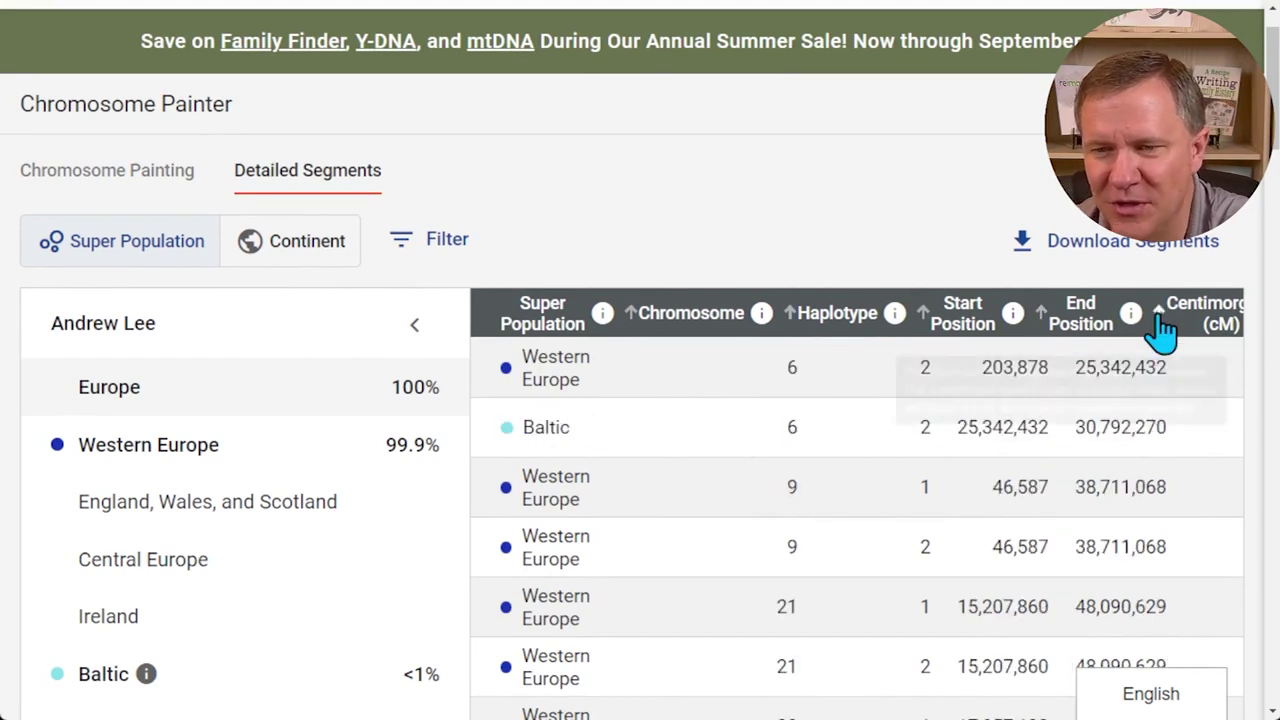
# - Look through the table sorted by end position and bring its Centimorgans (cM) column into view
pyautogui.scroll(-2, 960, 600)
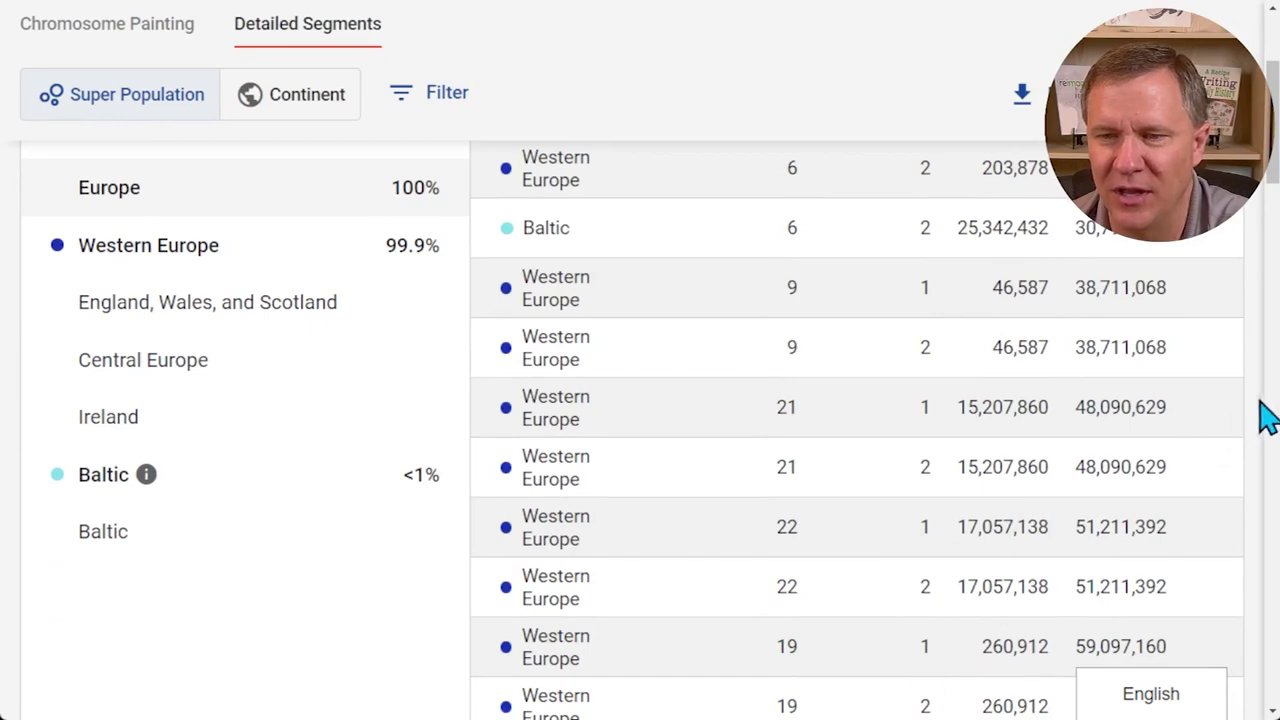
pyautogui.scroll(-10, 1197, 535)
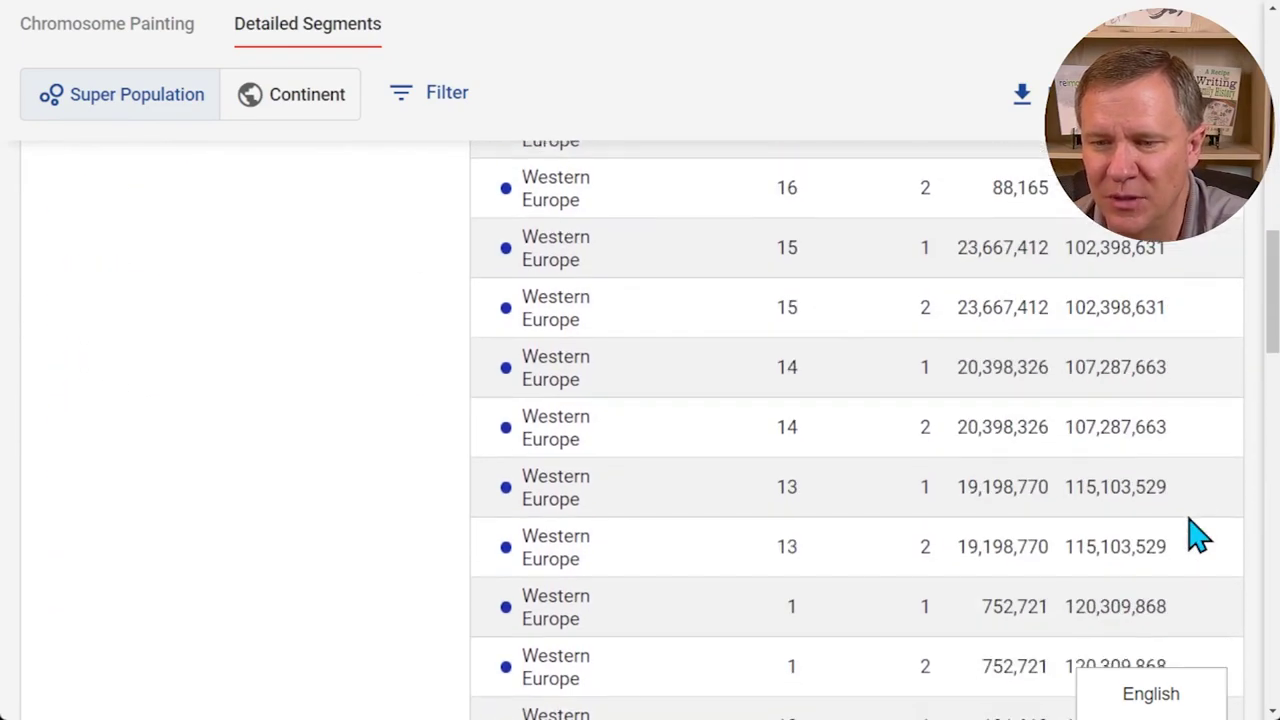
pyautogui.scroll(-10, 1197, 535)
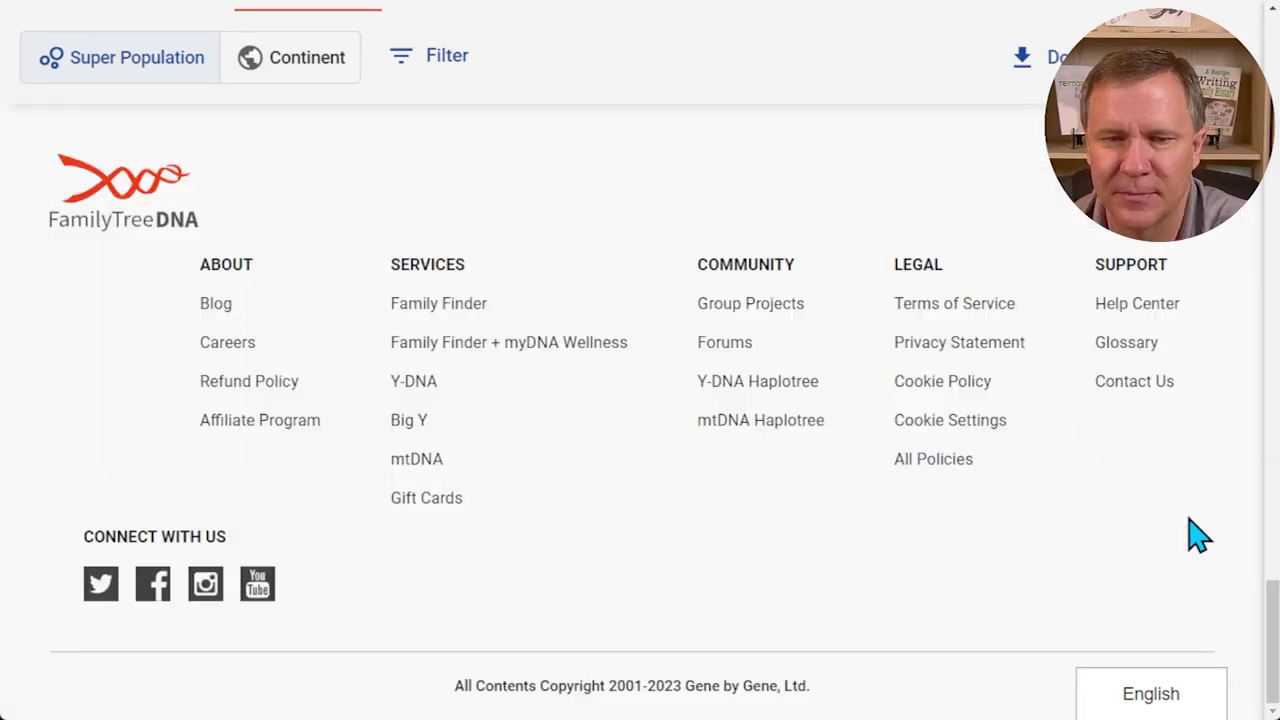
pyautogui.scroll(3, 1197, 535)
pyautogui.moveTo(1080, 619); pyautogui.dragTo(1211, 634)
pyautogui.moveTo(1269, 594); pyautogui.dragTo(1271, 157)
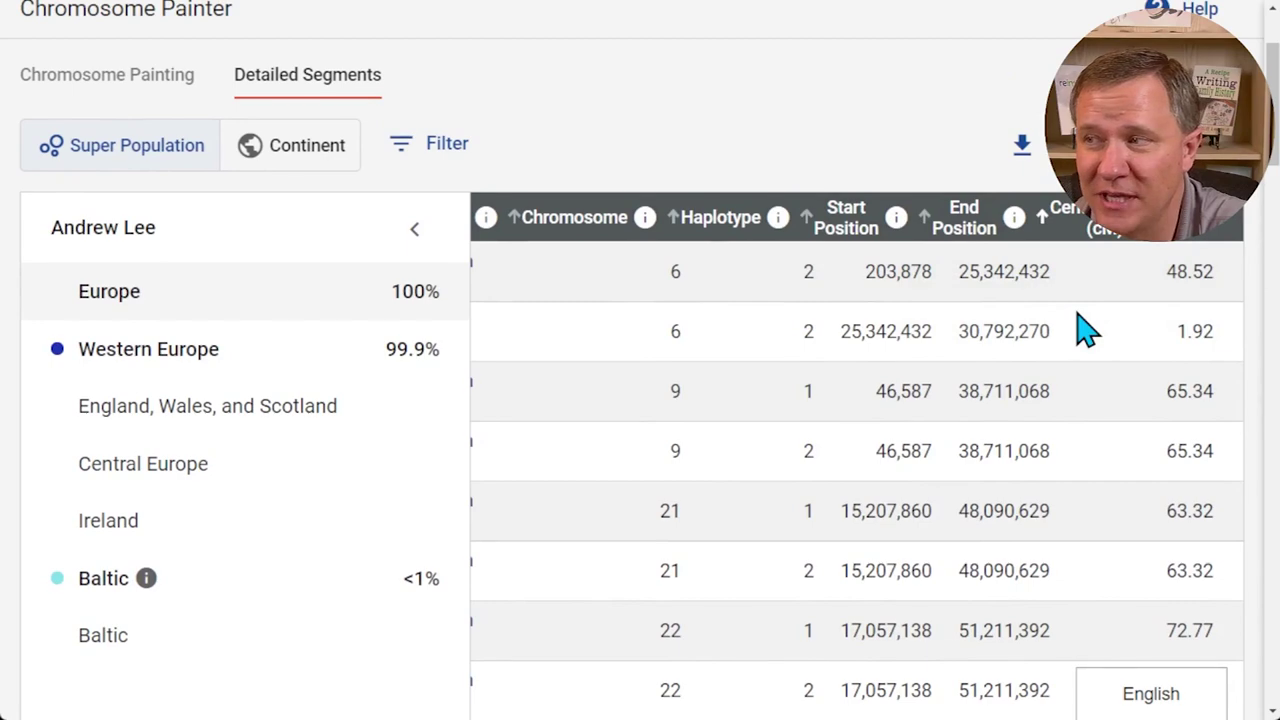
# - Sort the segments by centimorgans in ascending order and reverse the order to put the largest first
pyautogui.scroll(2, 1085, 330)
pyautogui.click(1207, 379)
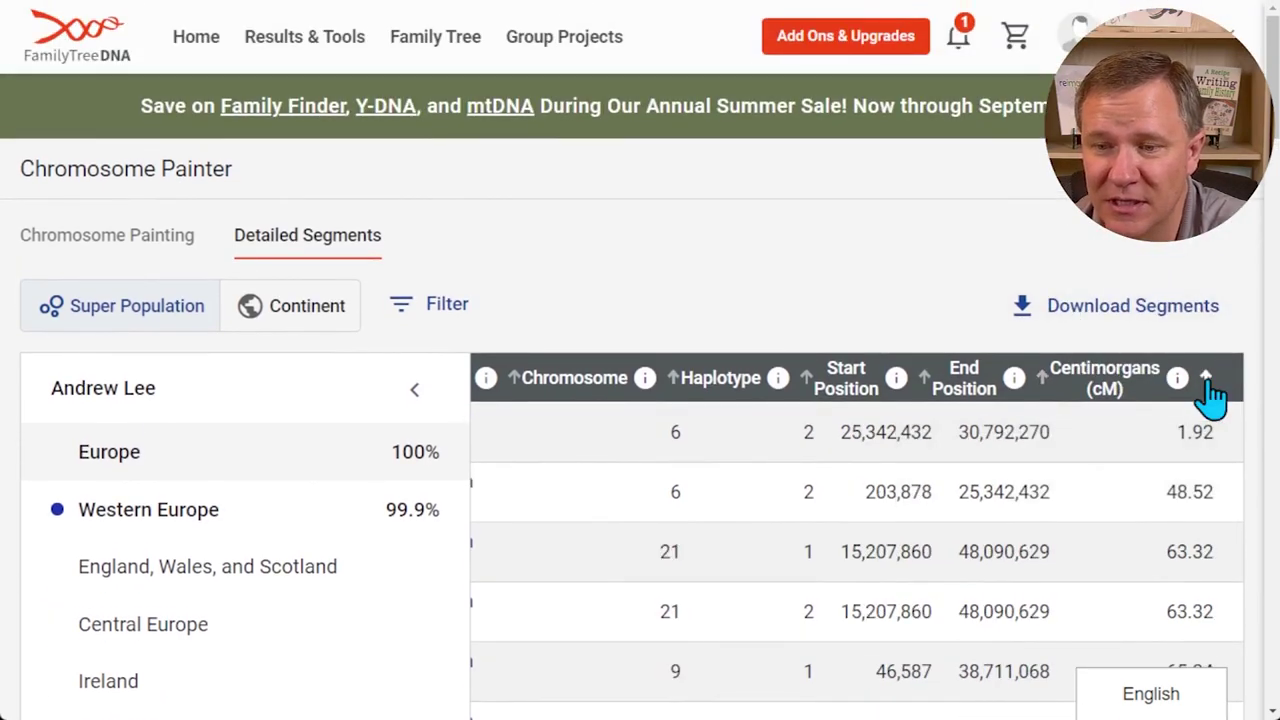
pyautogui.click(1208, 382)
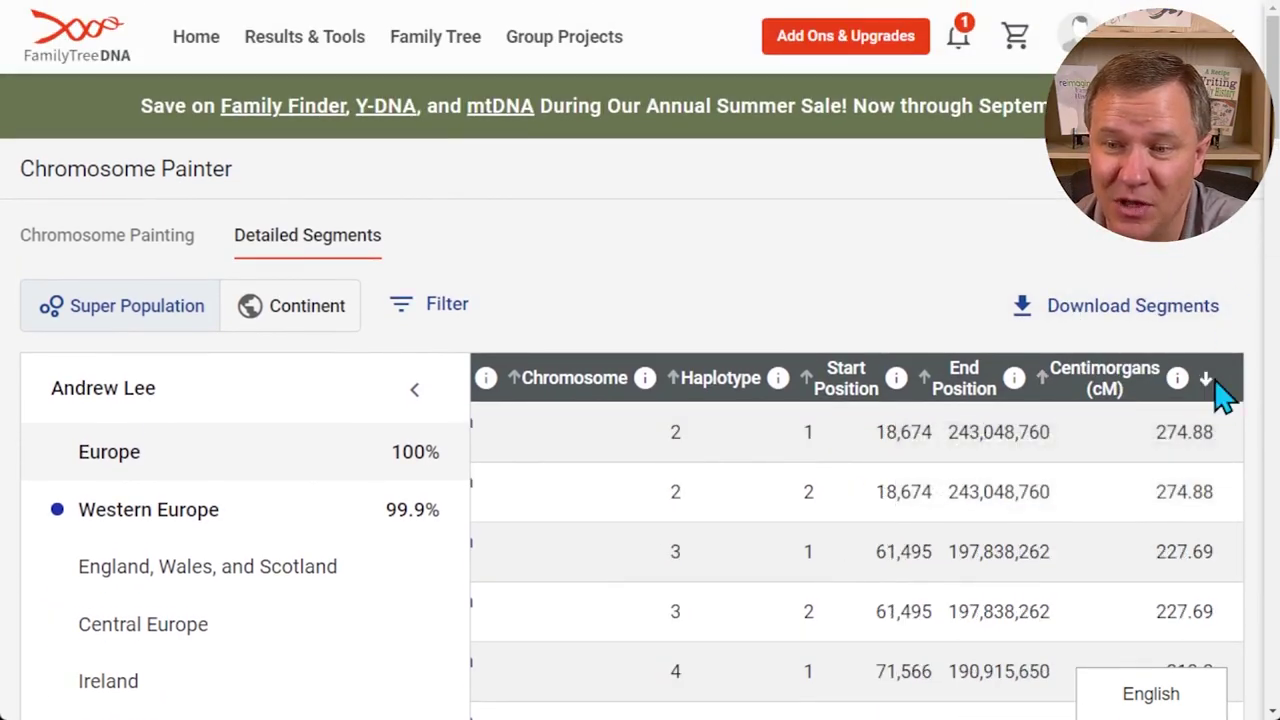
pyautogui.scroll(-2, 1270, 88)
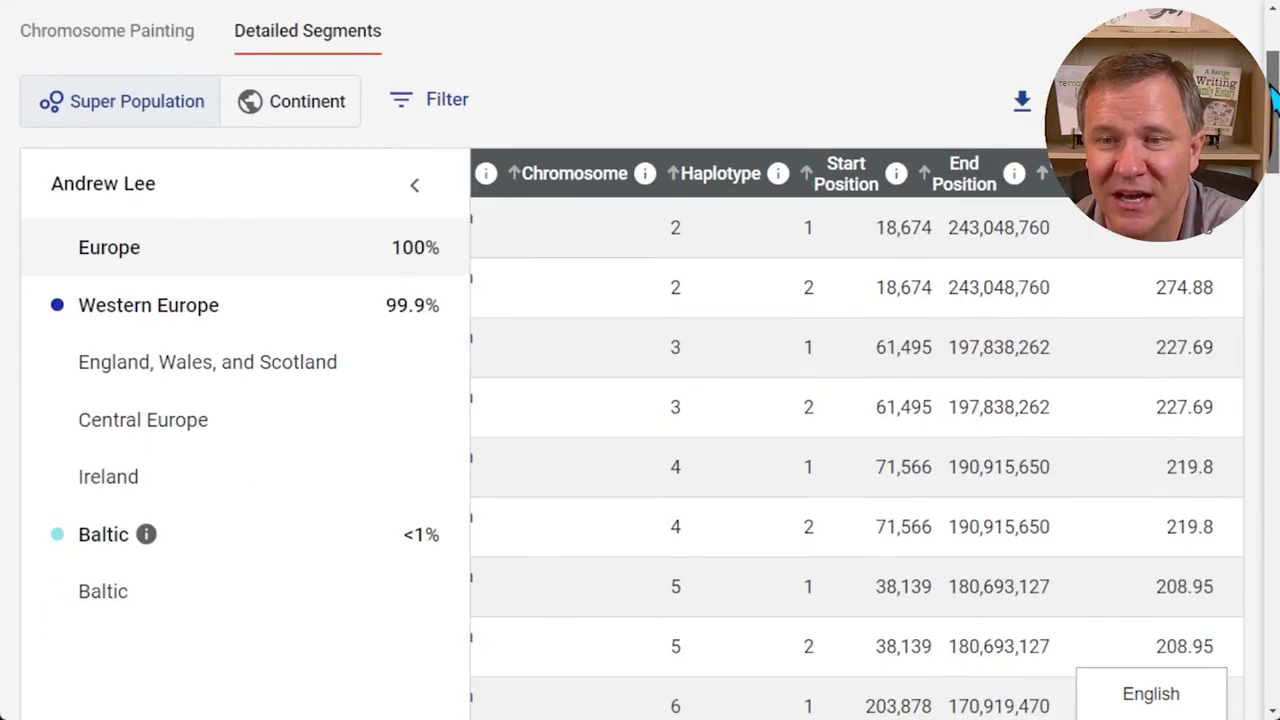